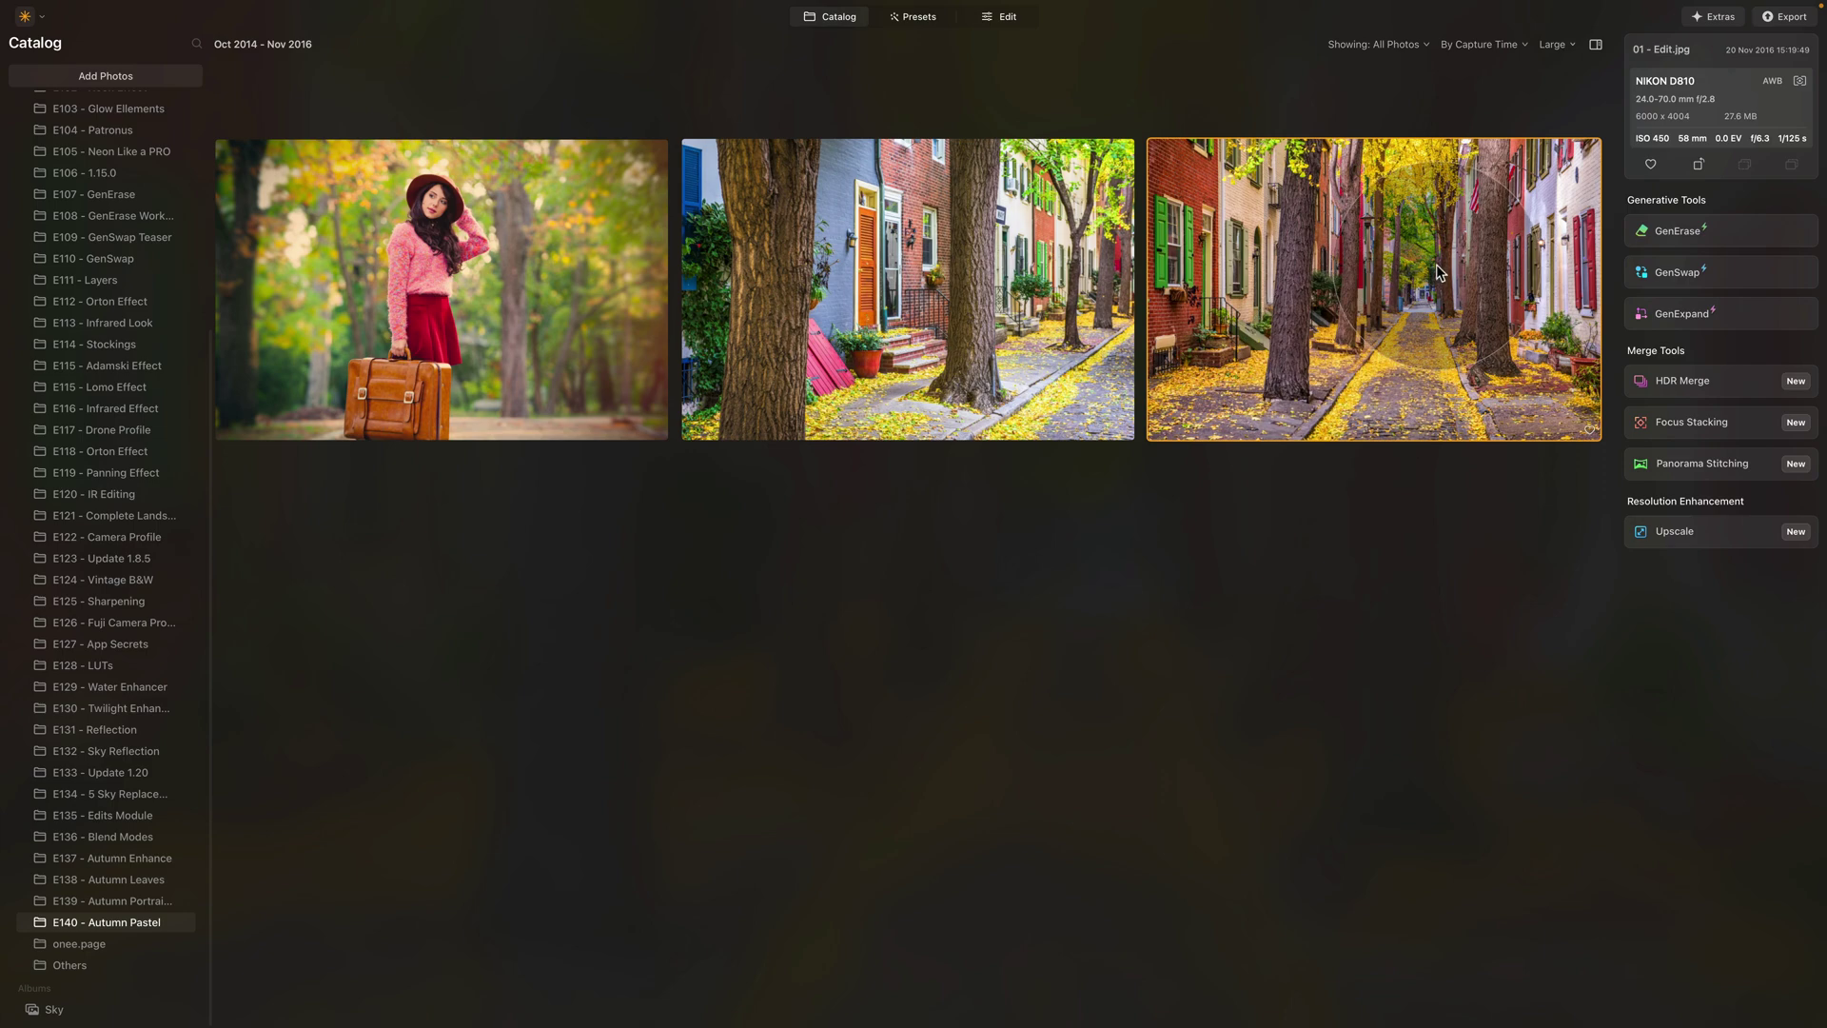
- Open the selected tree-lined street photo for editing and set Develop's Highlights to -70 and Shadows to 70
click(999, 17)
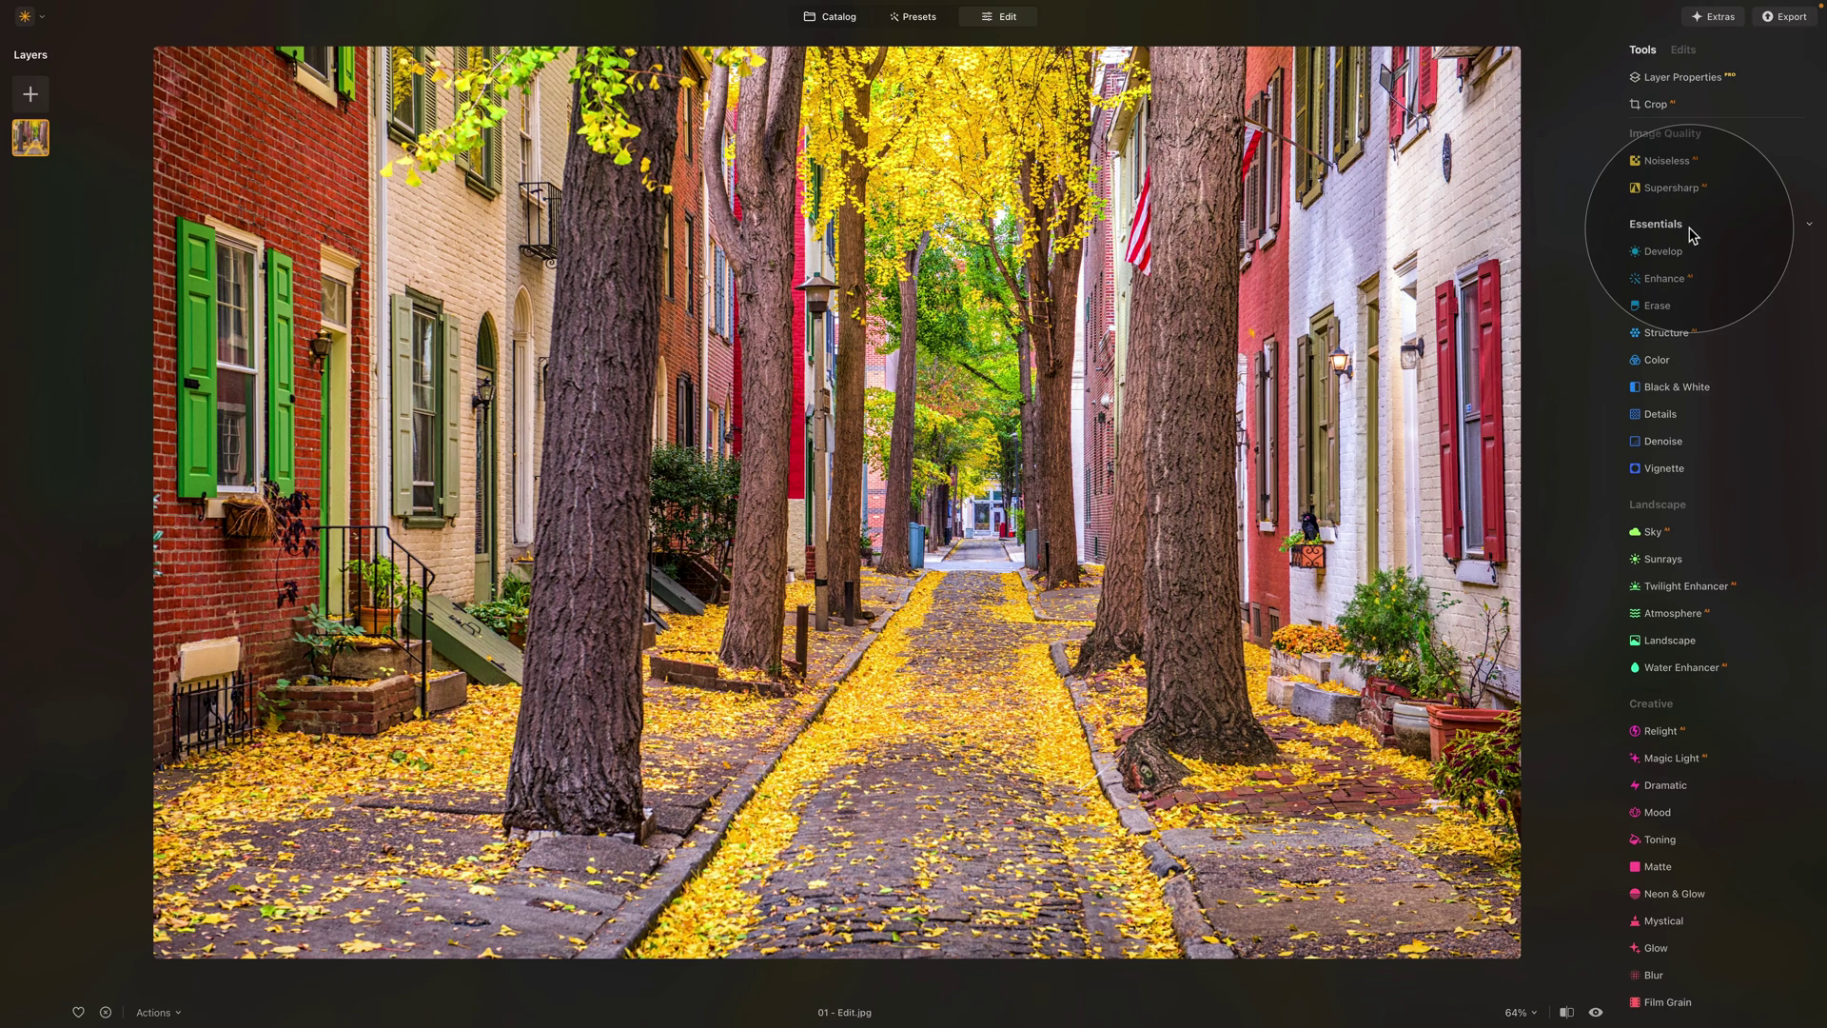
click(1673, 253)
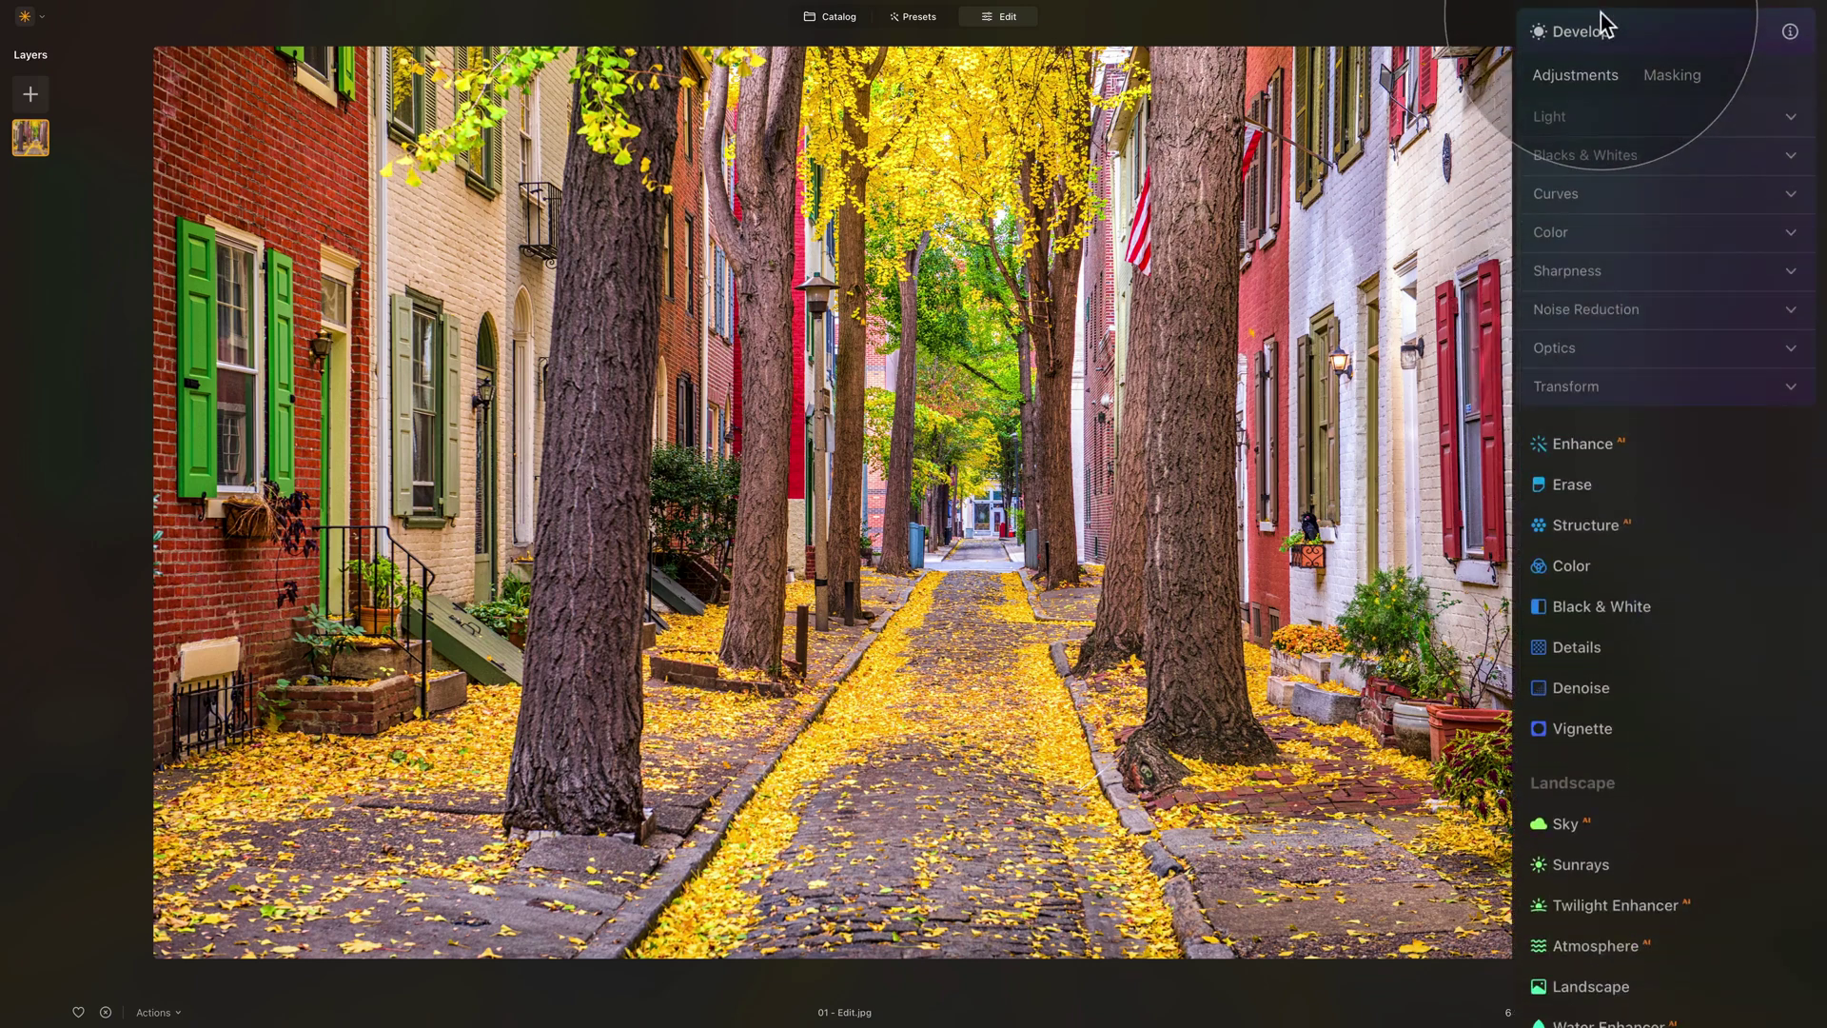
click(1638, 114)
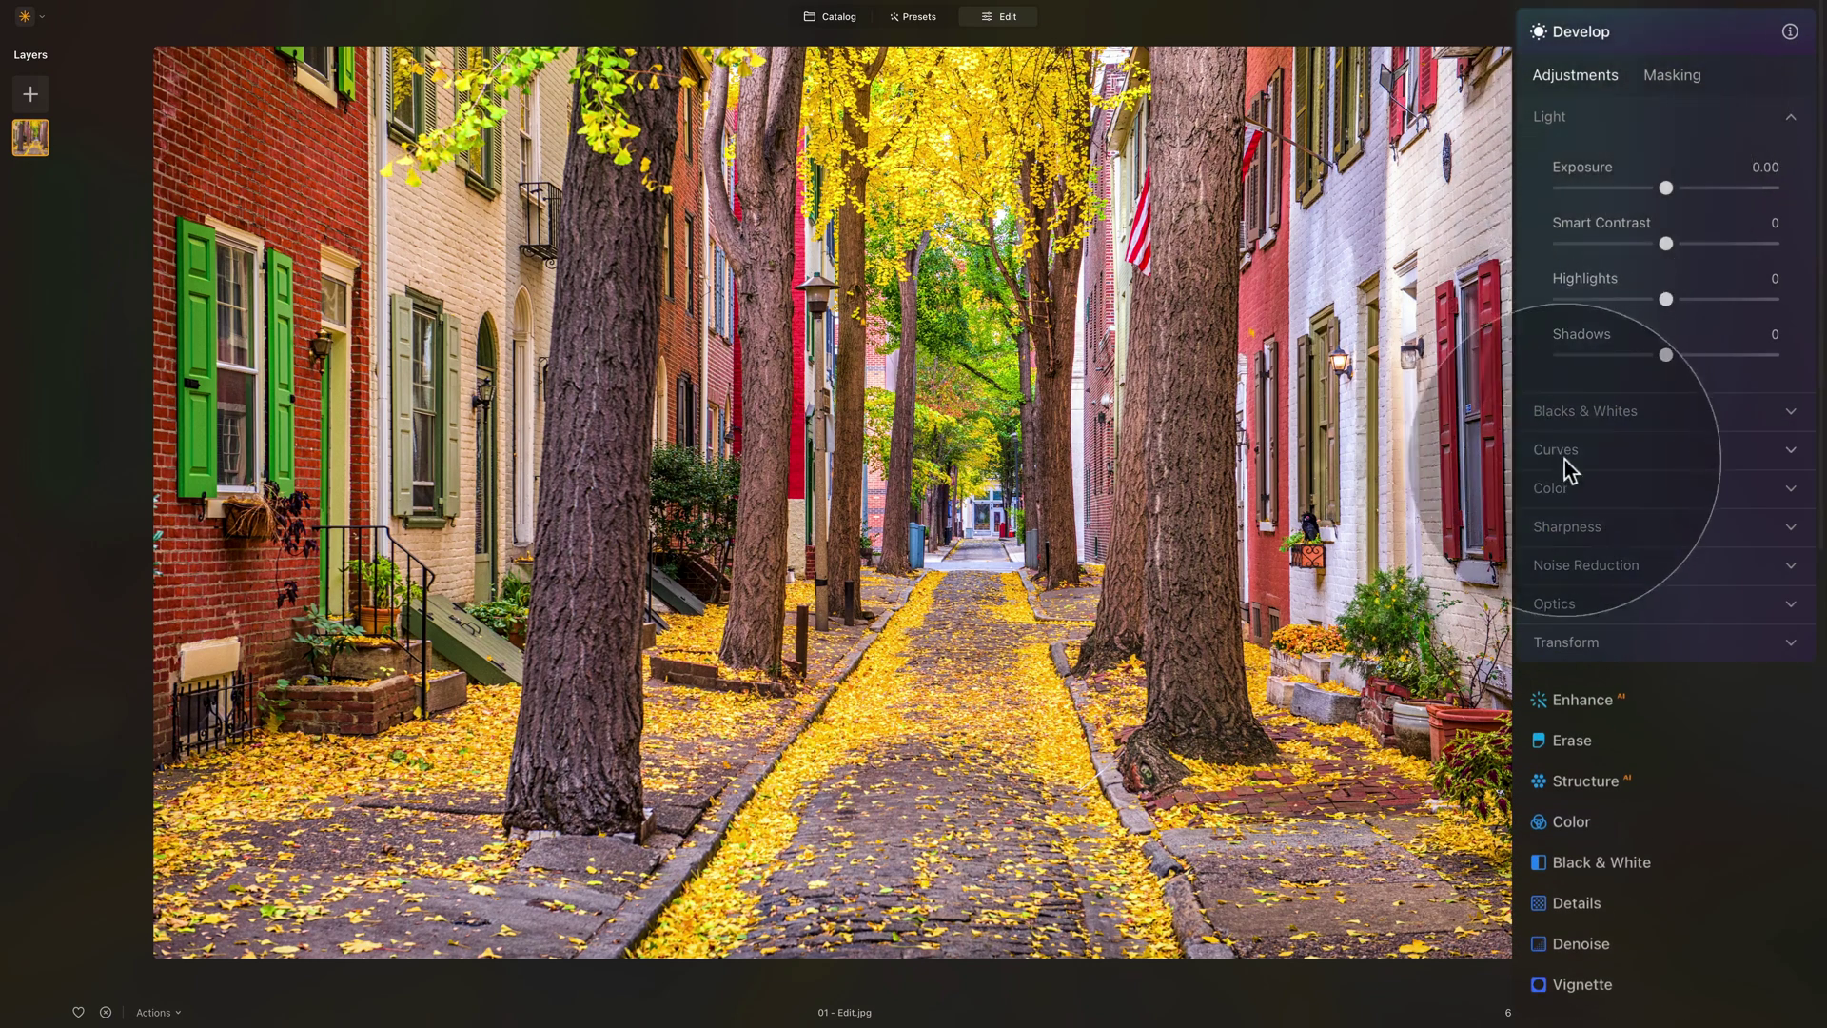
click(1596, 415)
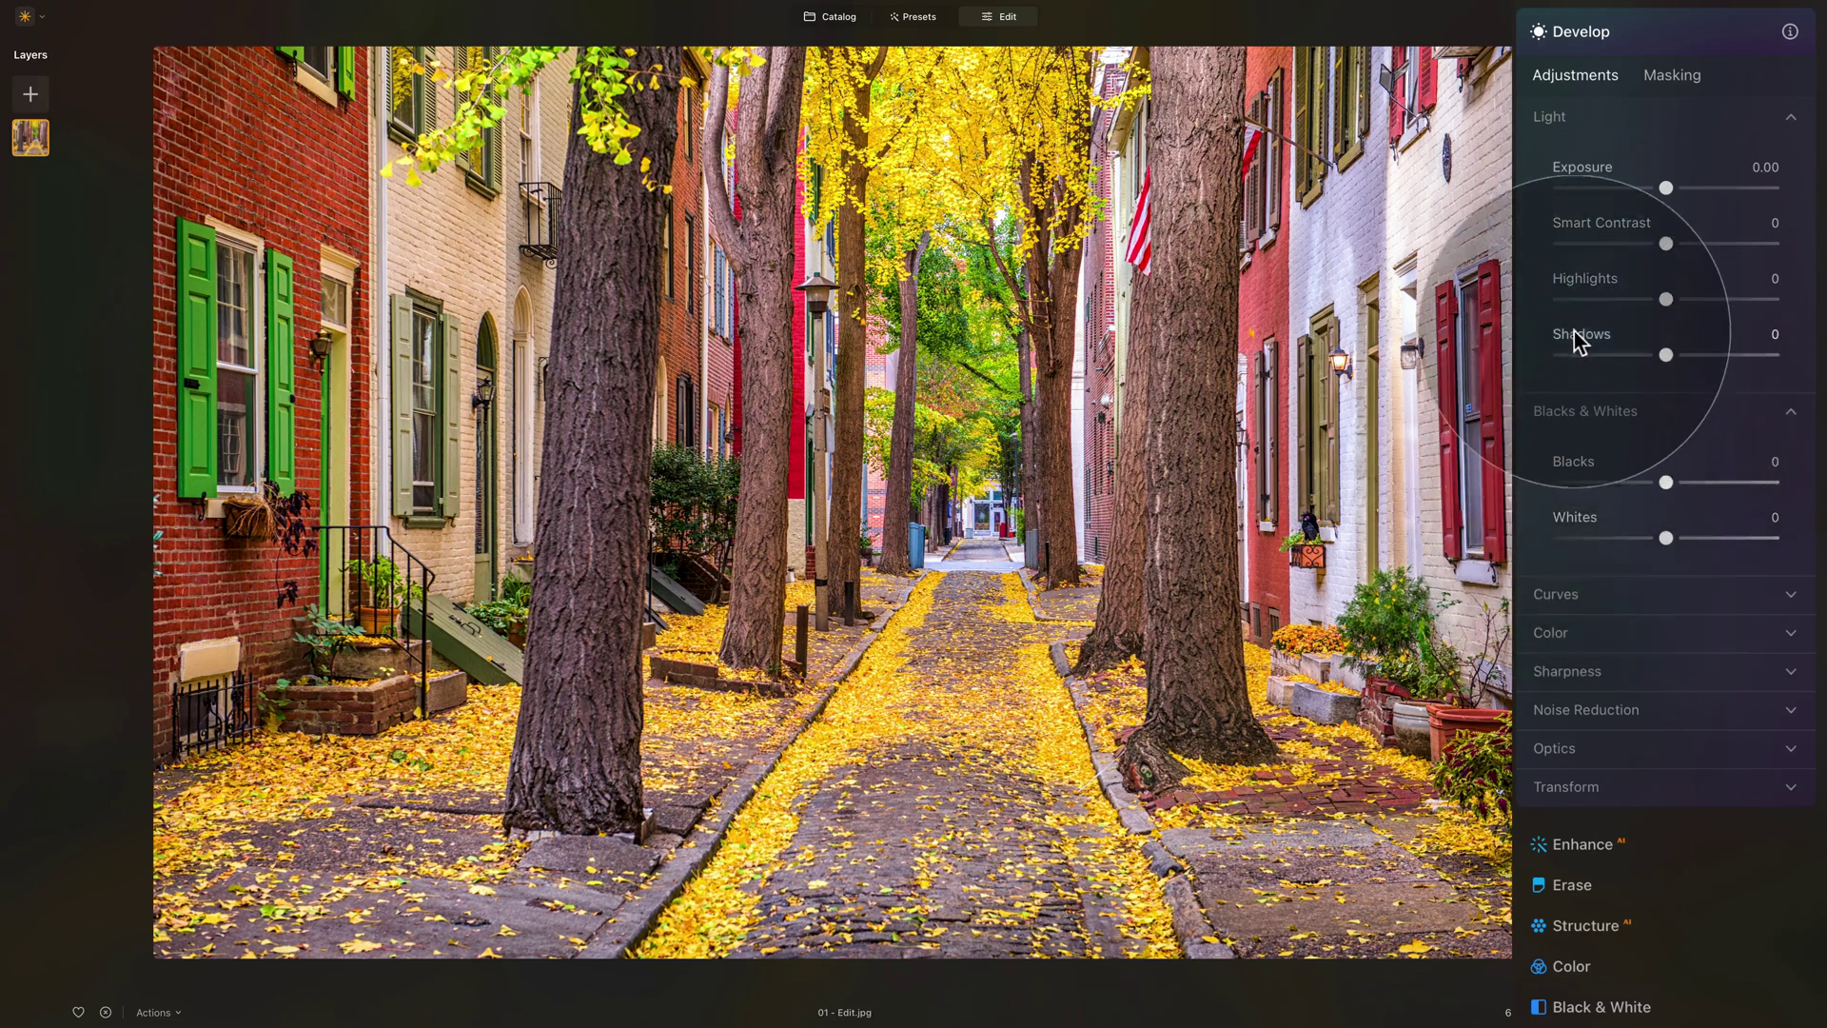
drag(1662, 297, 1622, 303)
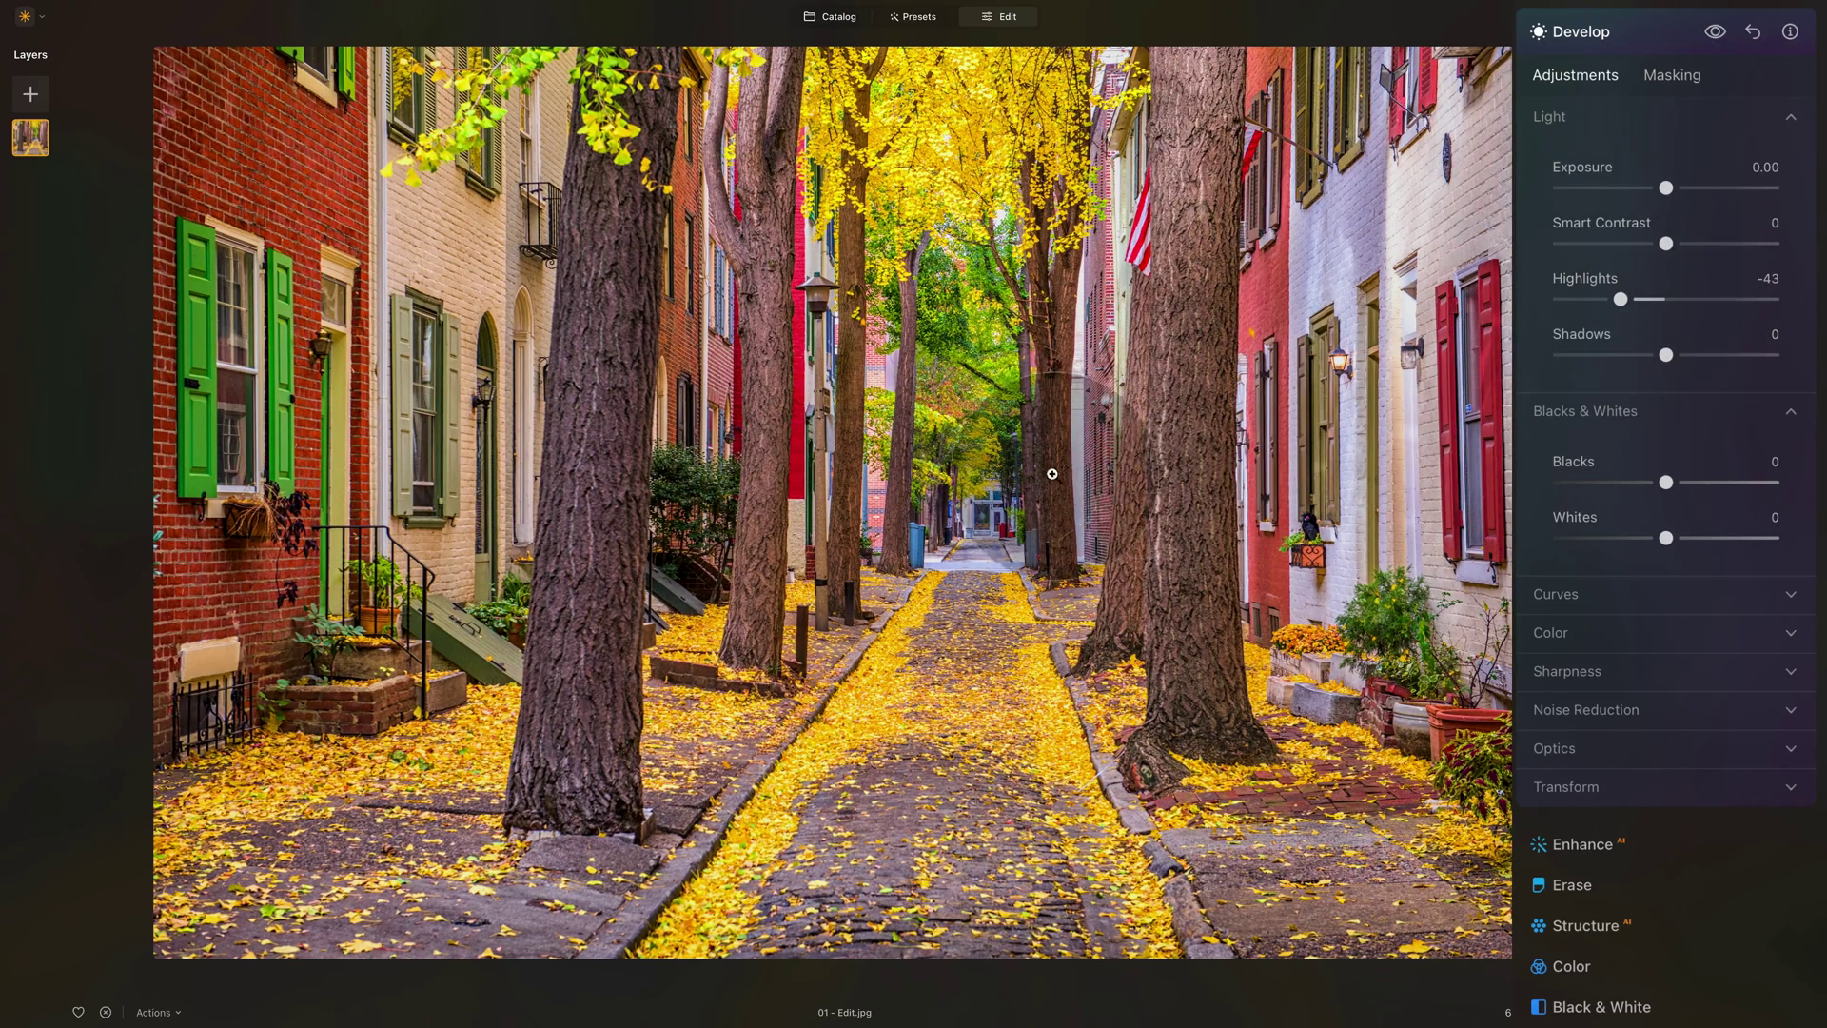
drag(1624, 299, 1595, 301)
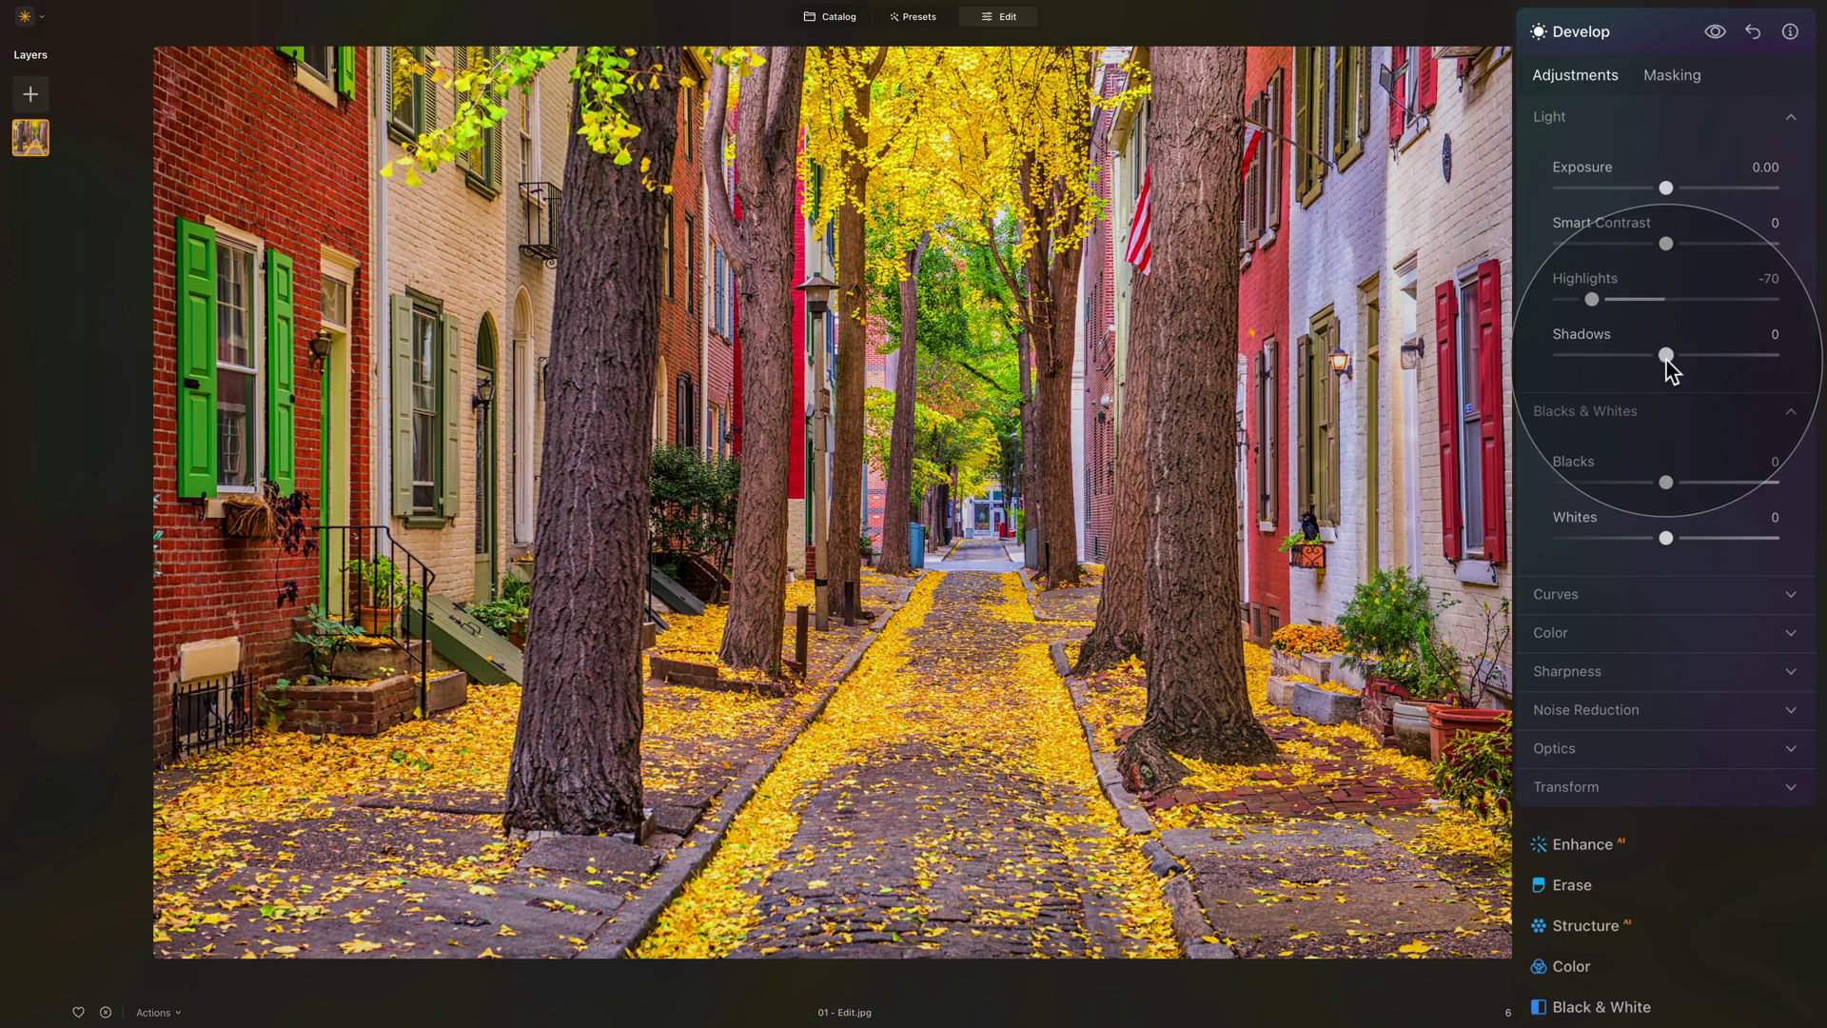
drag(1670, 359, 1777, 359)
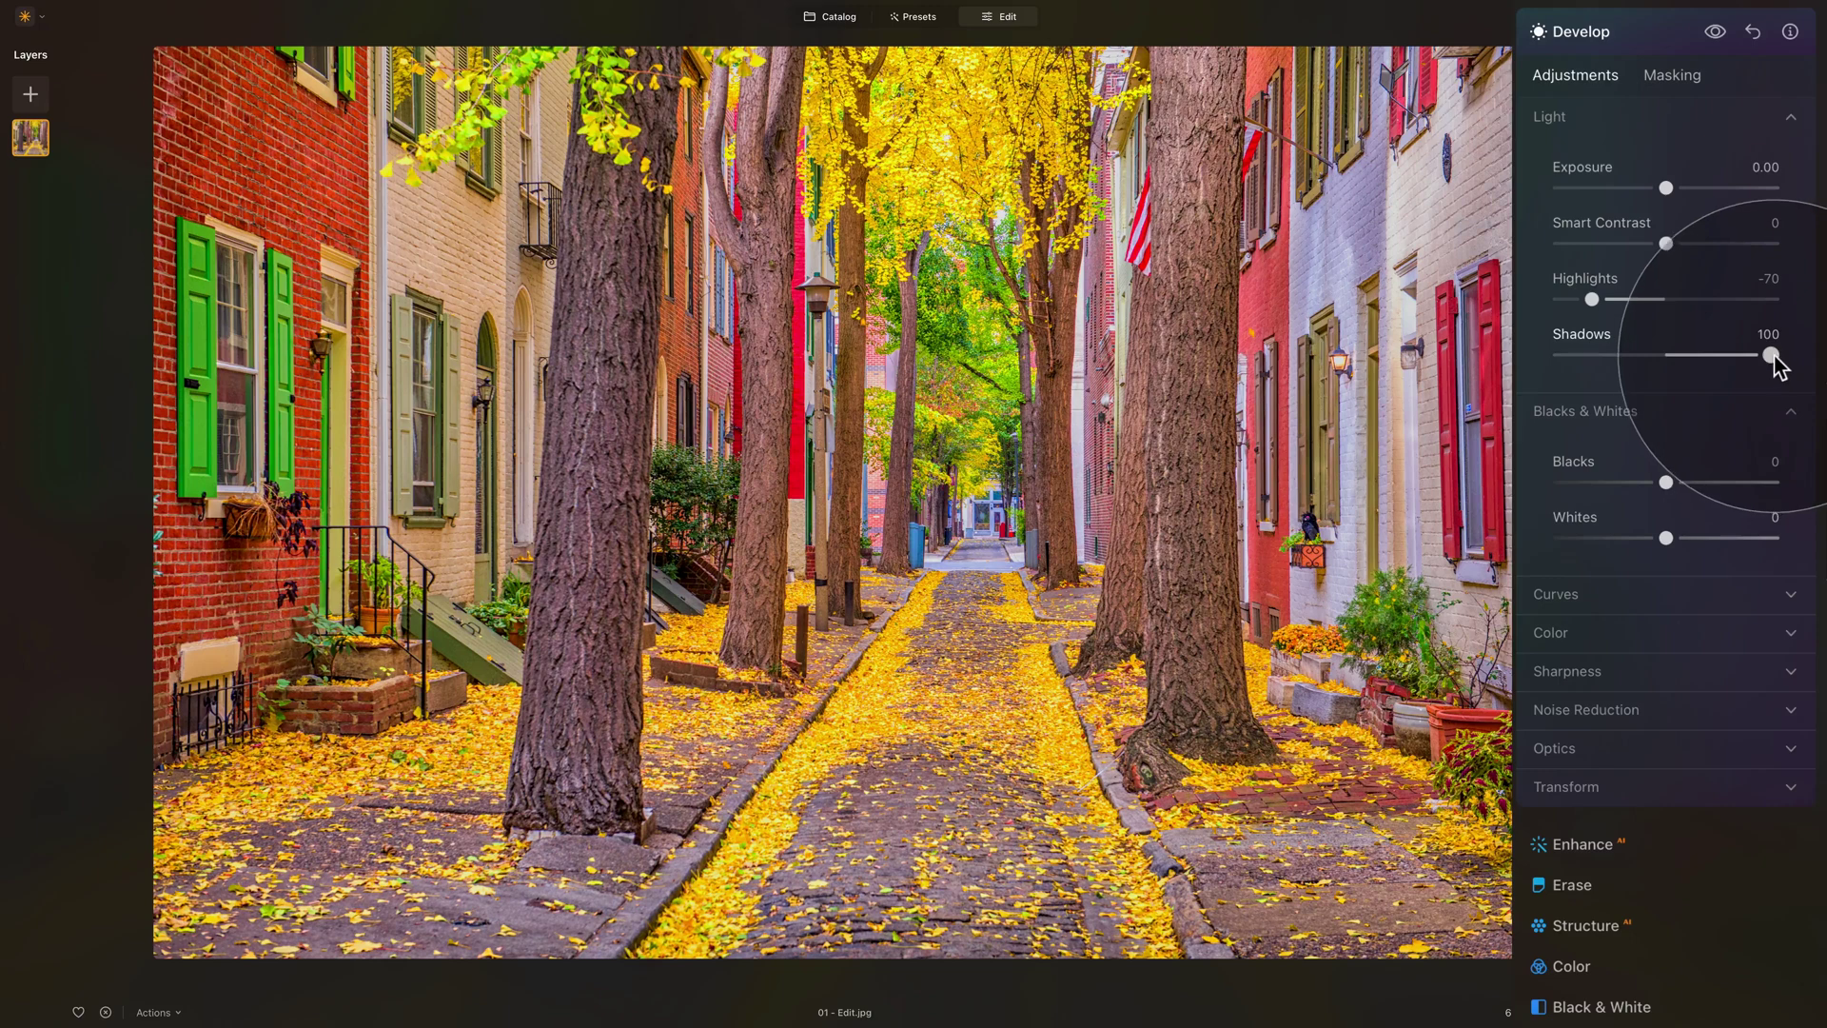
drag(1773, 357, 1741, 359)
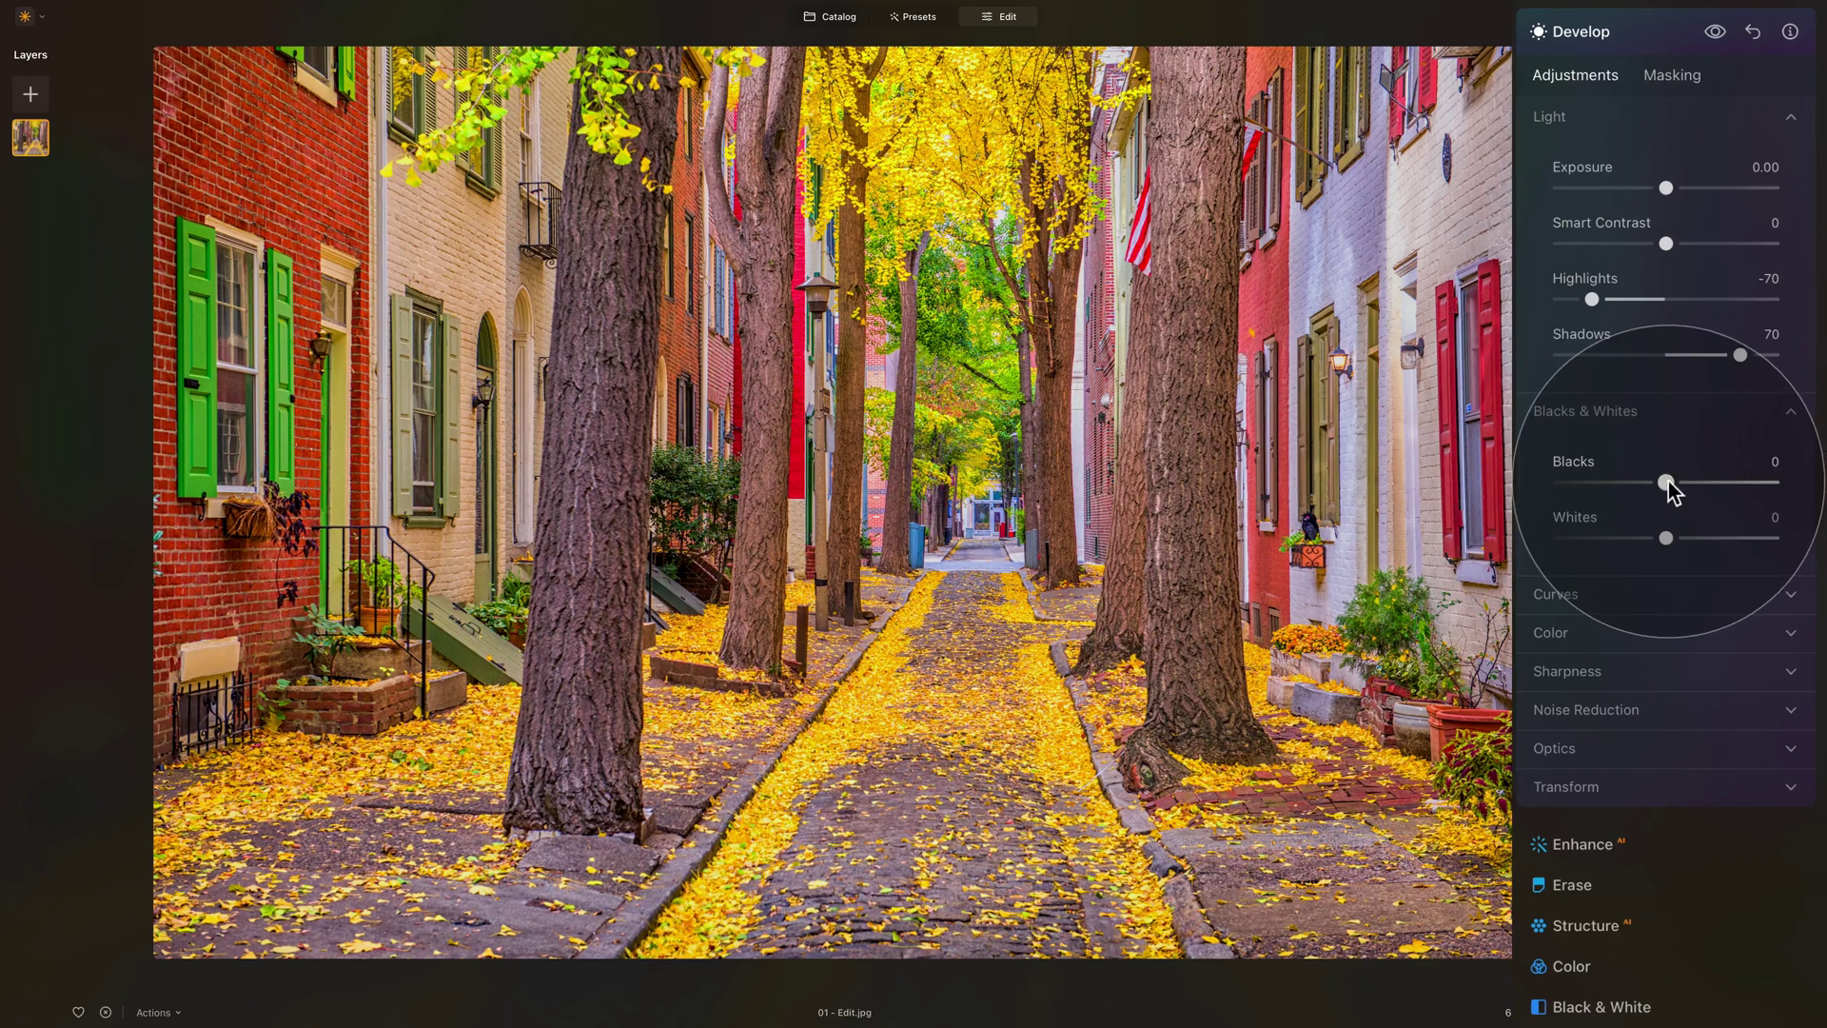
- Set the photo's Blacks to 50 and Whites to -39, and compare the result with the original
drag(1669, 481, 1722, 484)
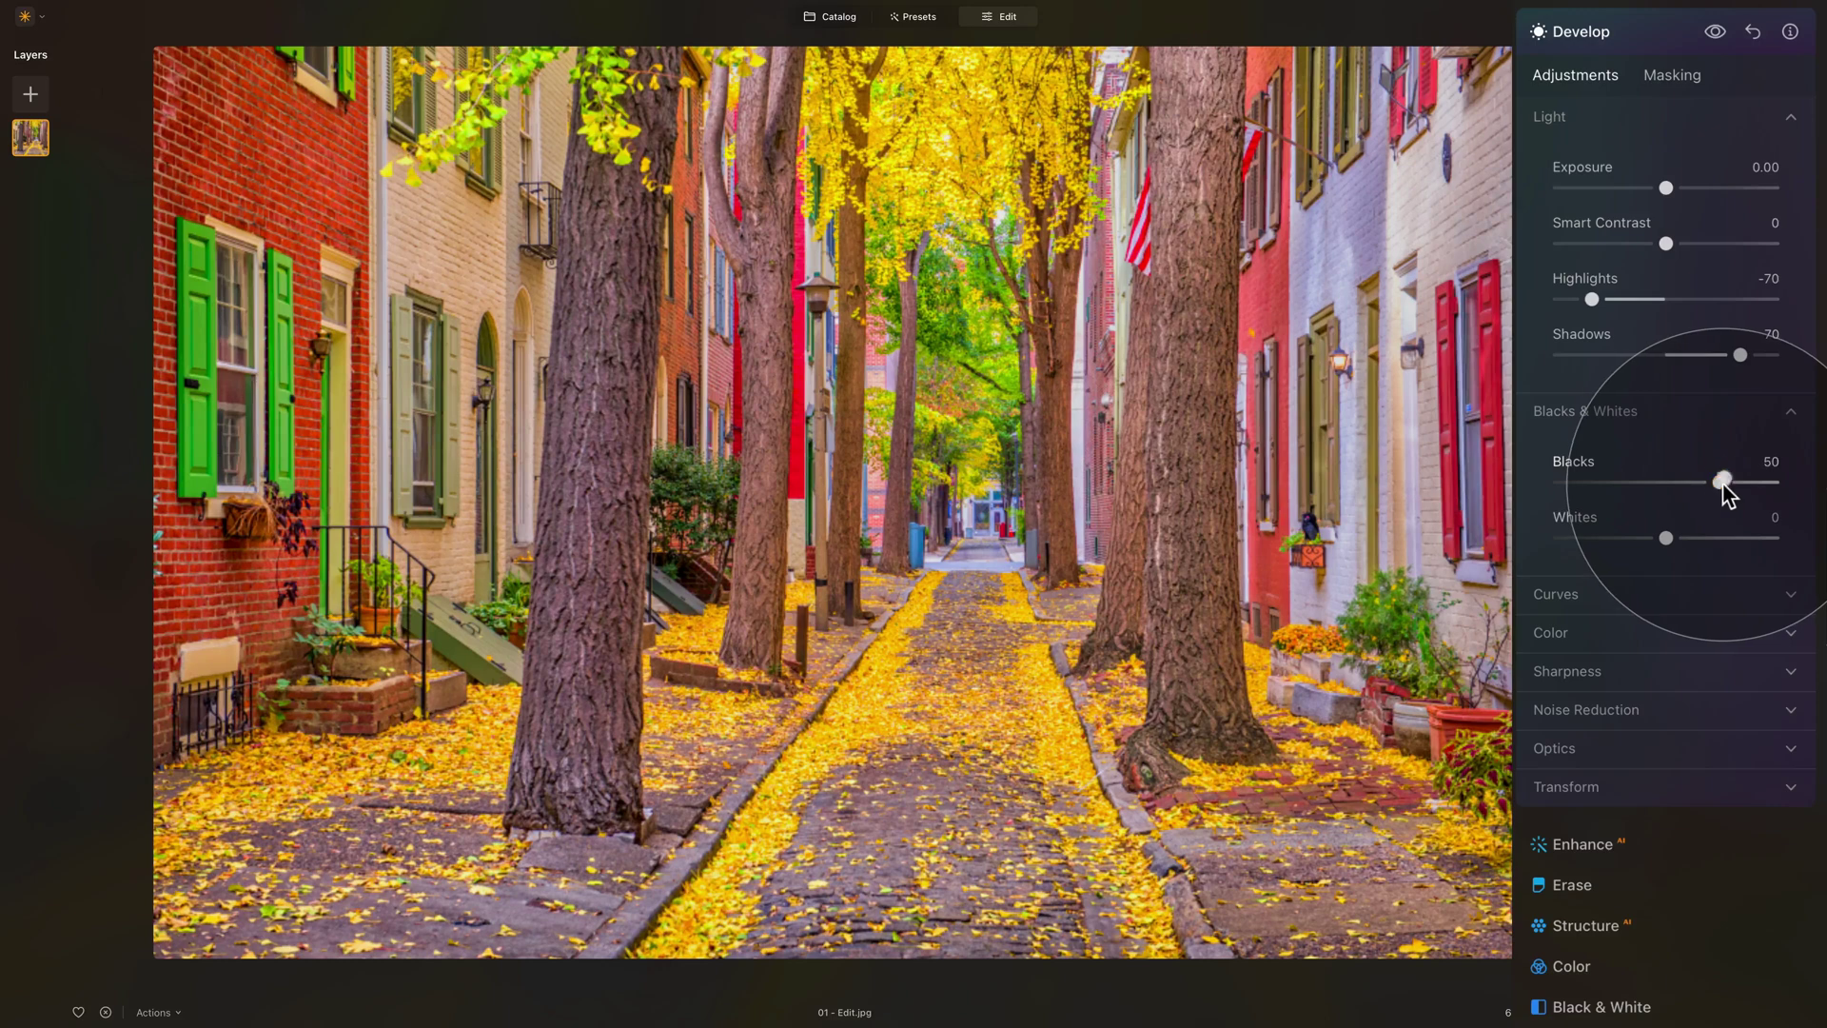
drag(1667, 540, 1625, 547)
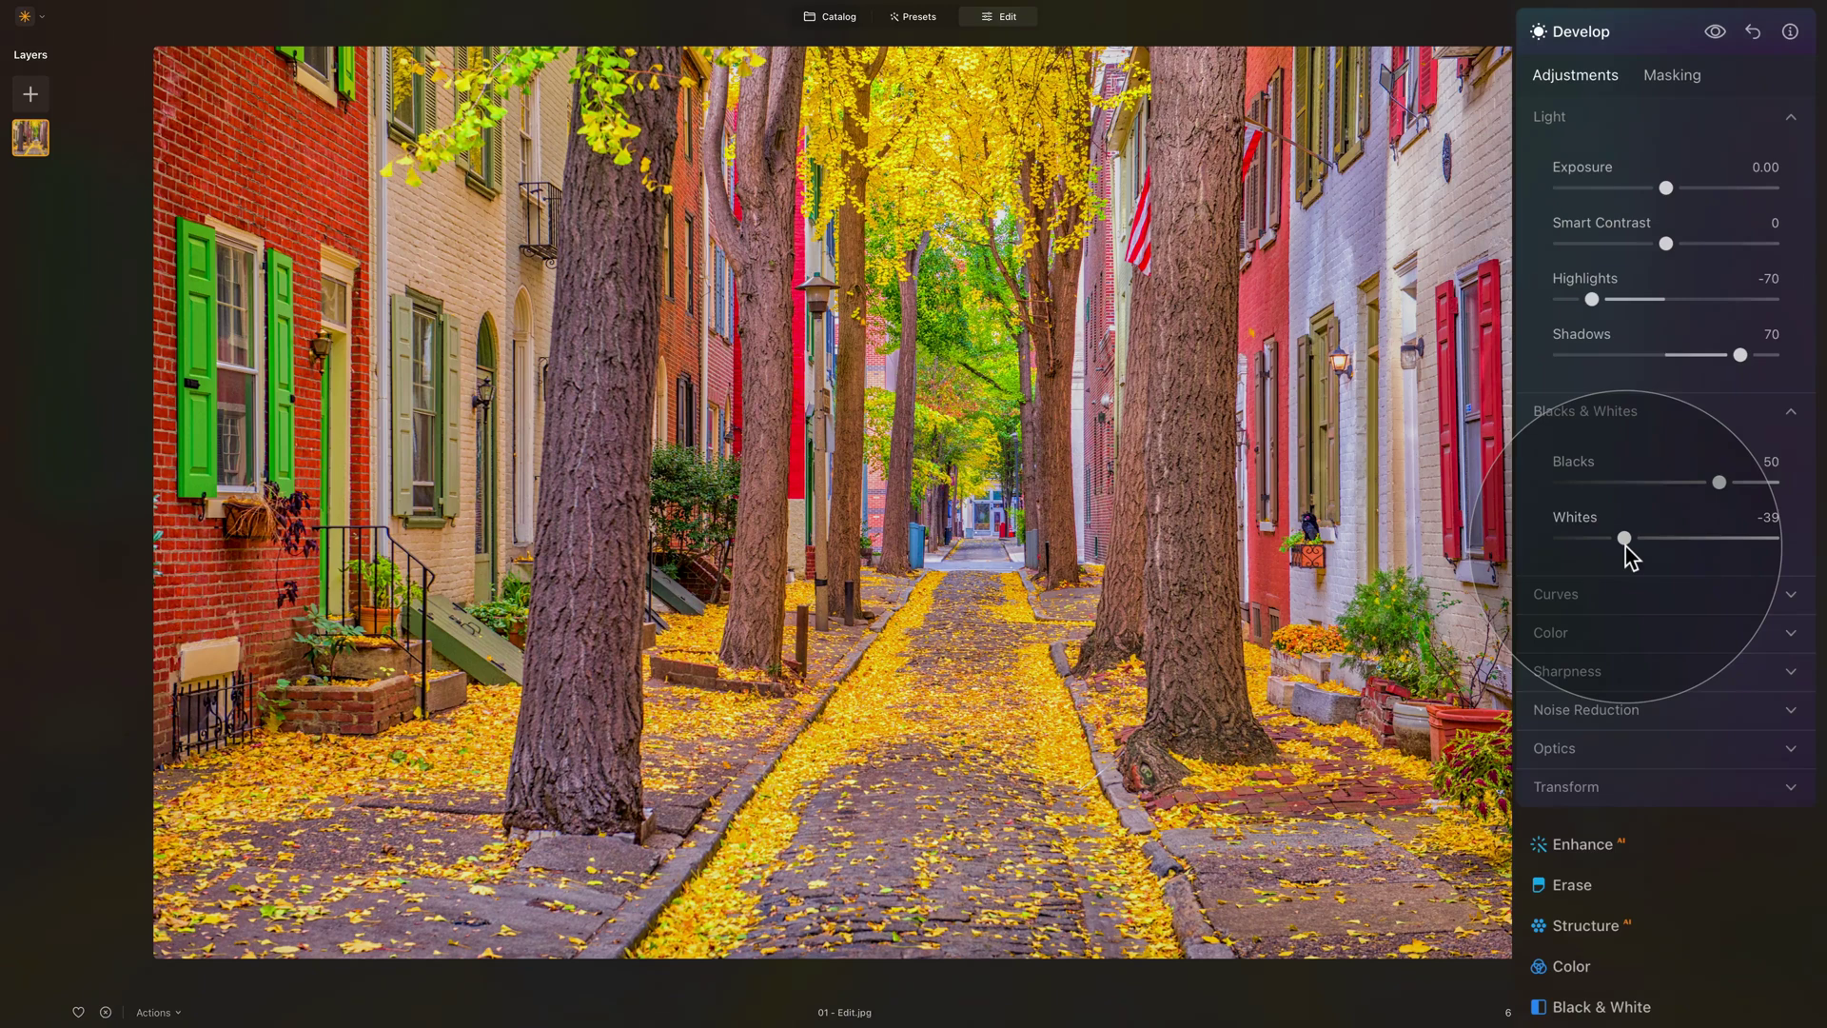
click(1714, 31)
click(1715, 34)
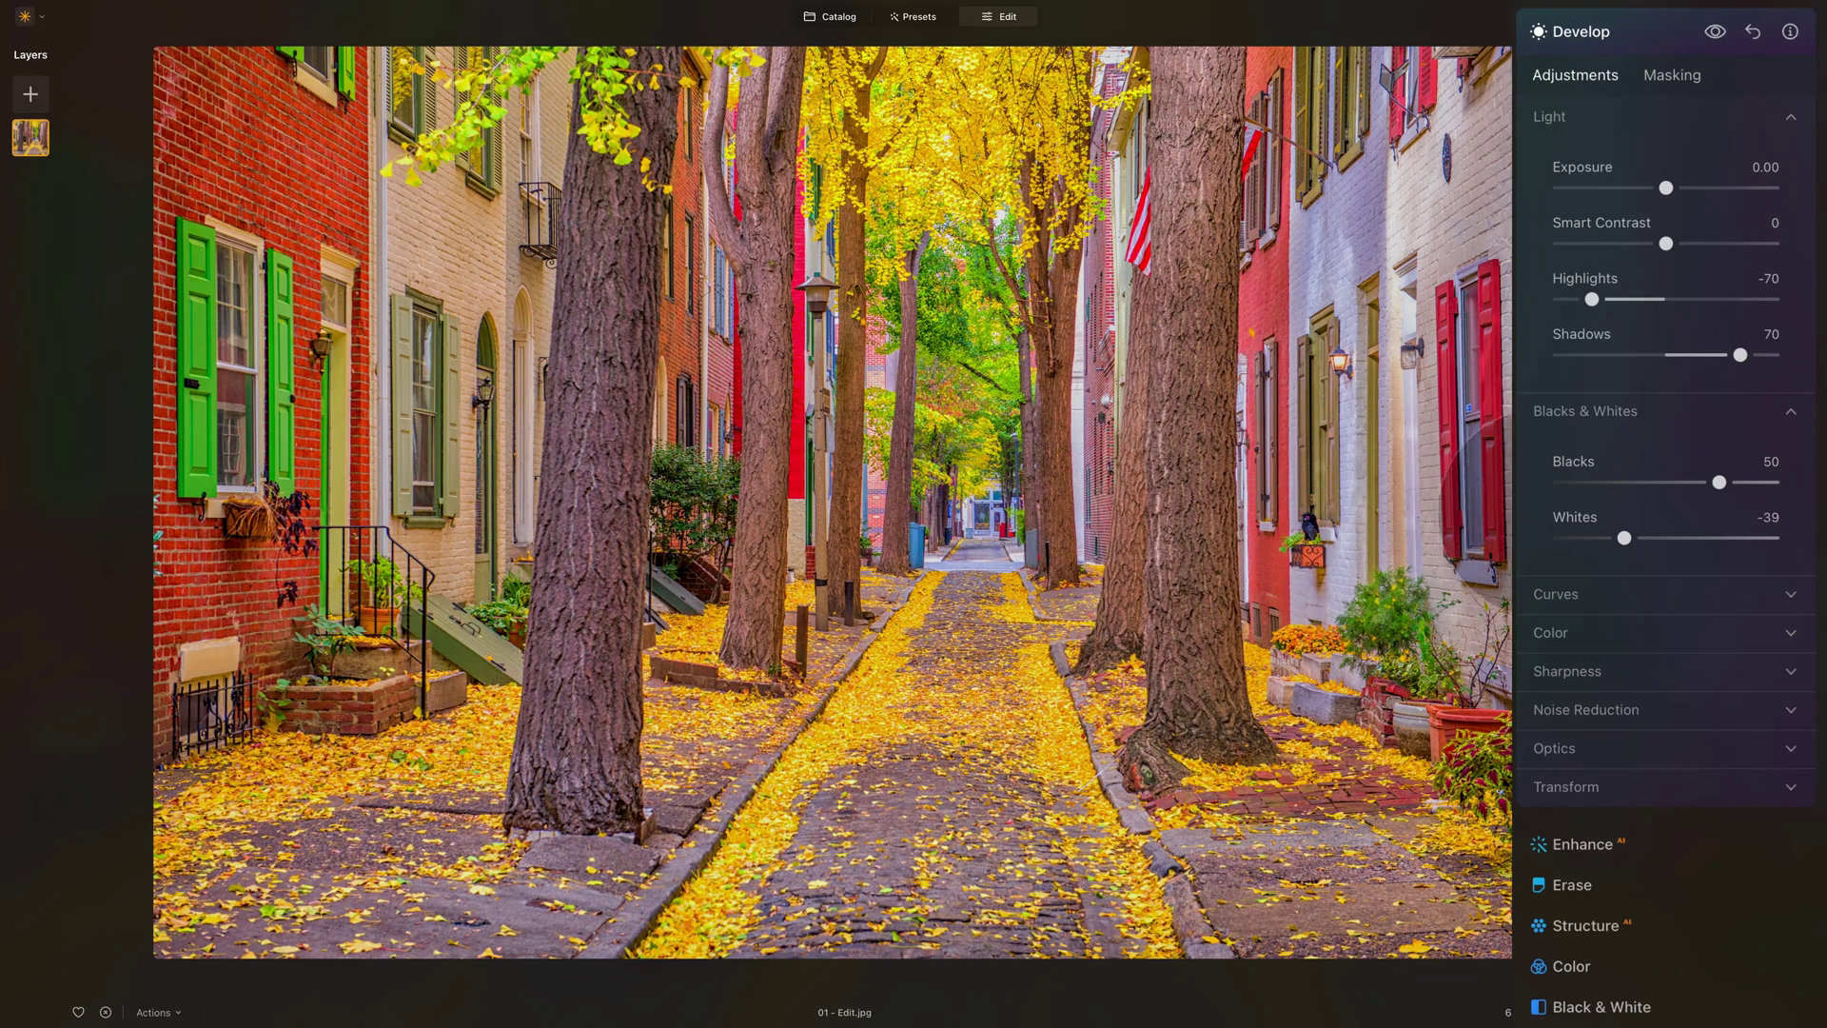
click(1629, 409)
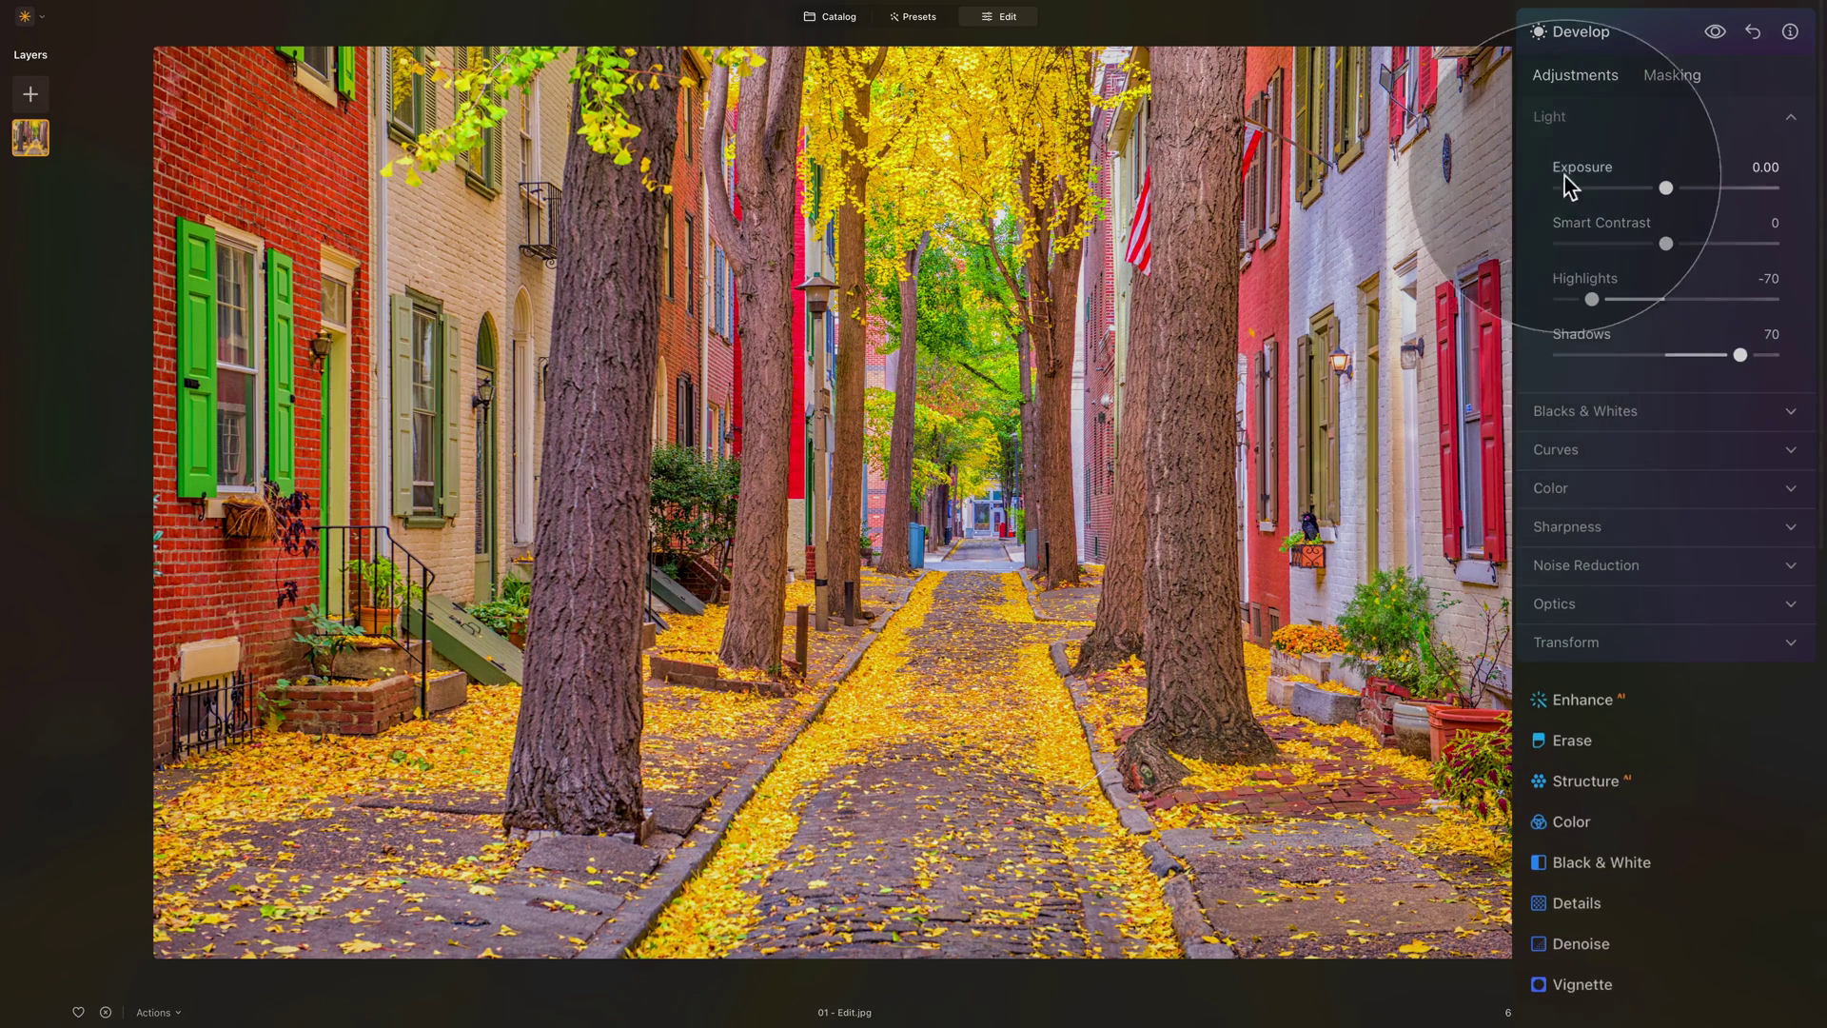
click(1584, 111)
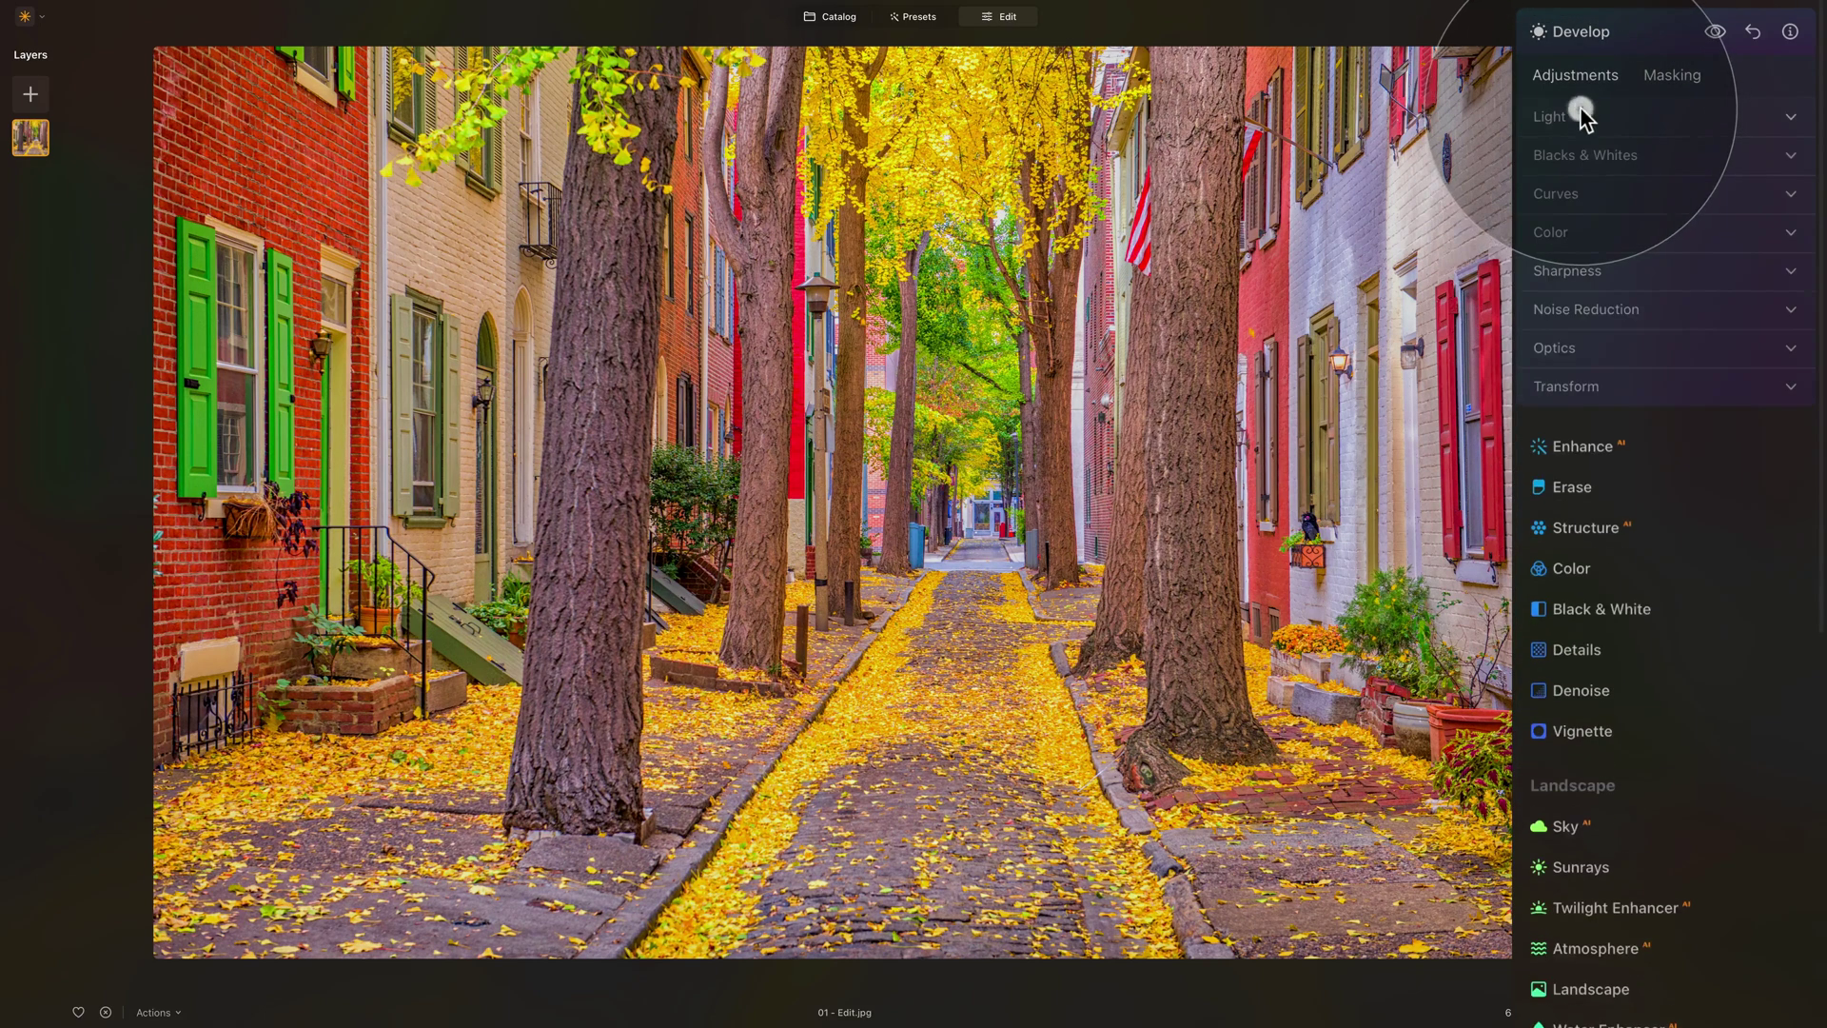
- Raise the black point of the main RGB tone curve straight up to fade the photo's darkest tones
click(1584, 192)
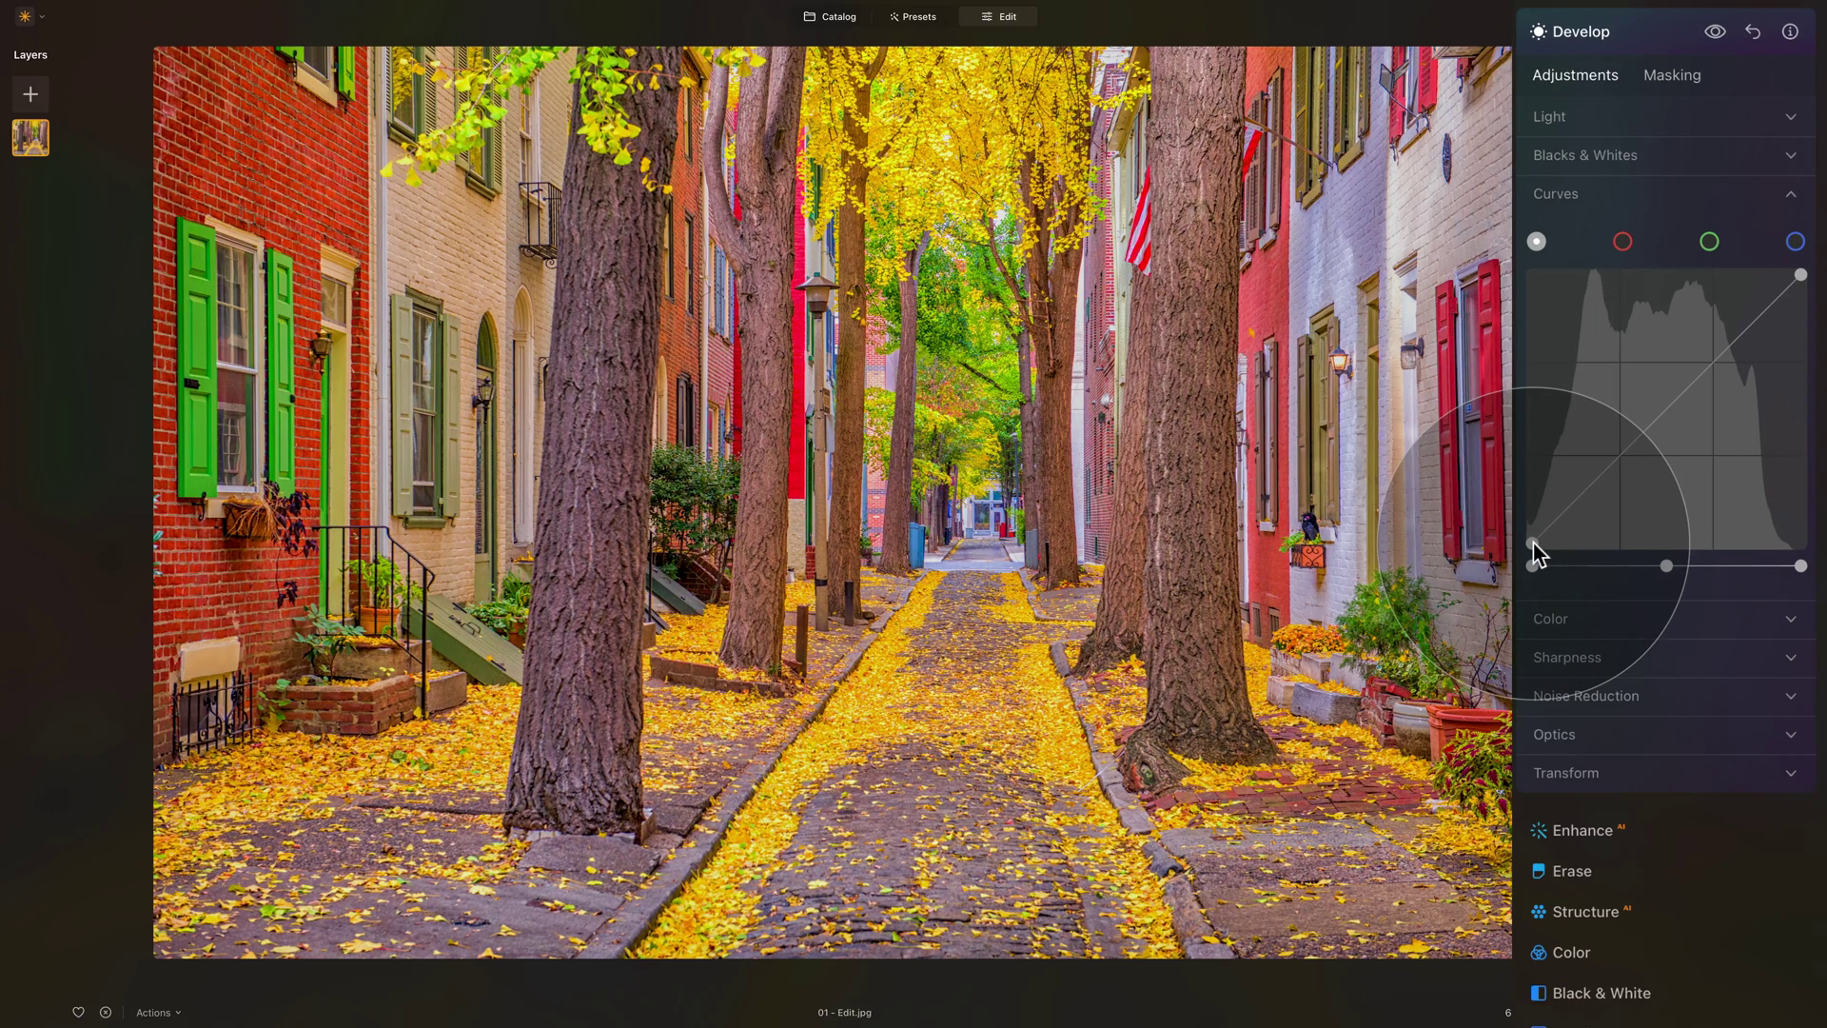
drag(1532, 541, 1532, 503)
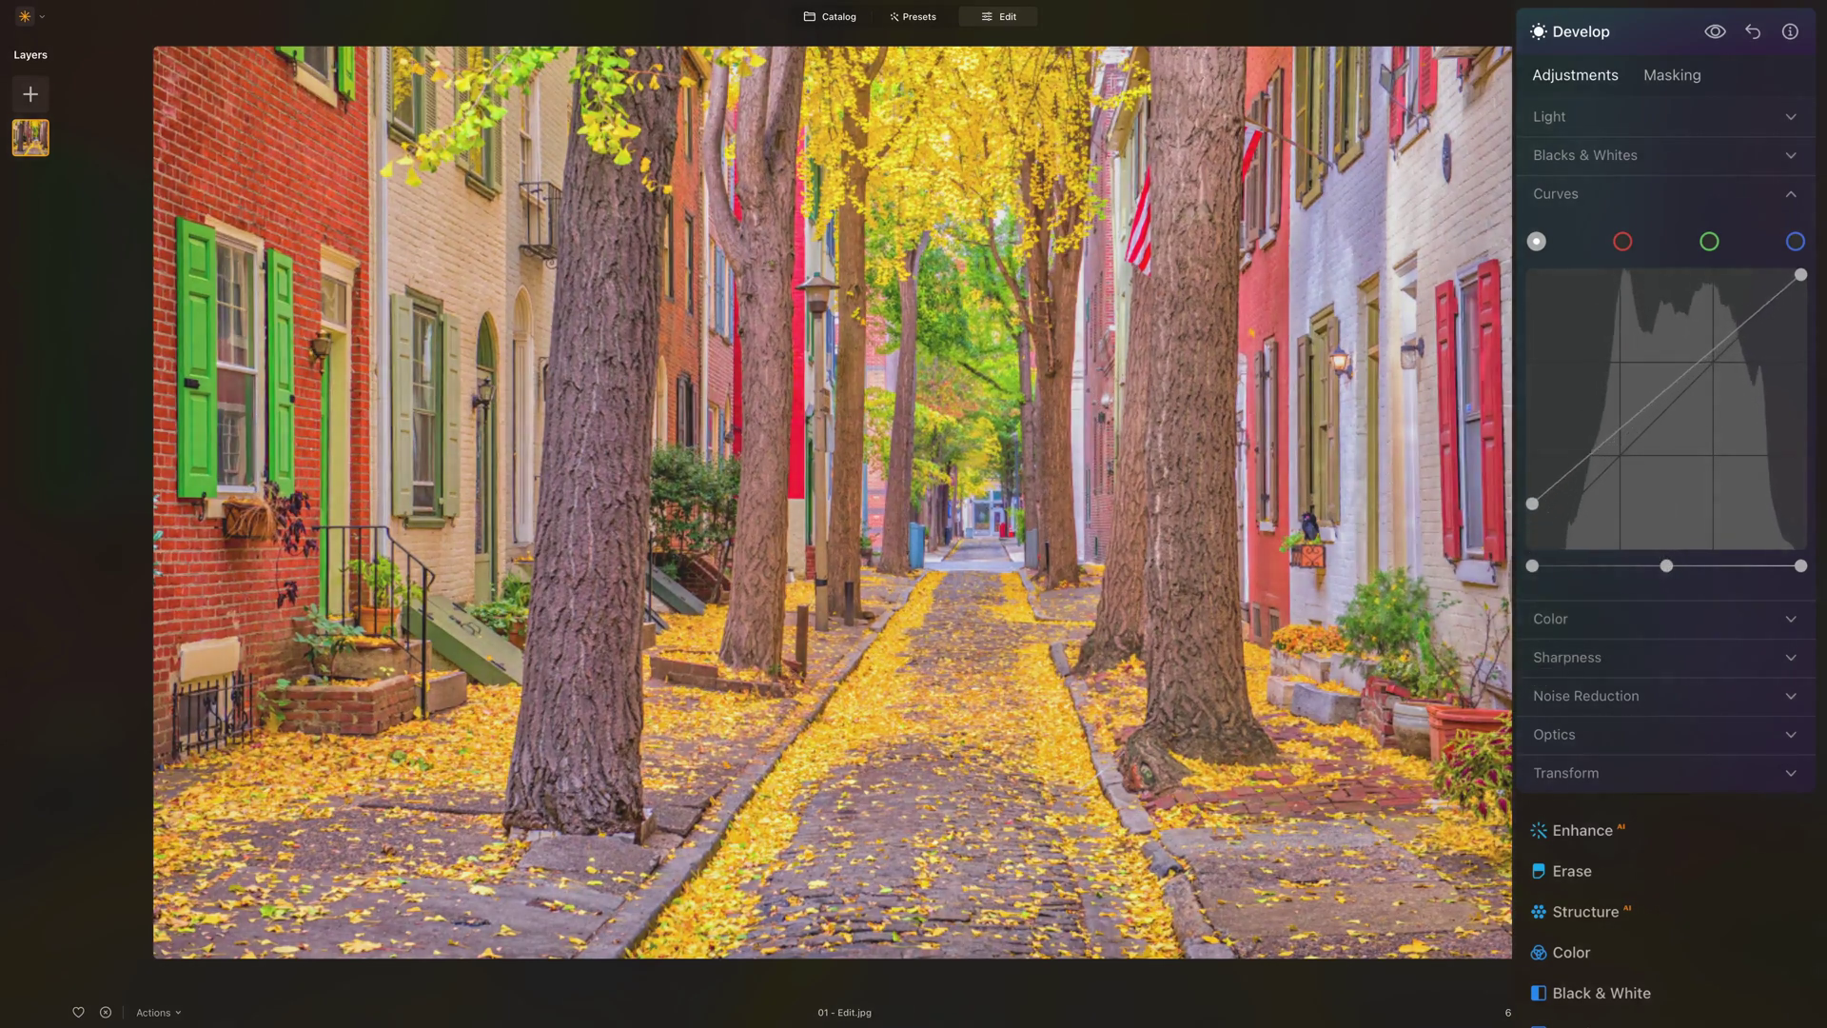
click(1527, 504)
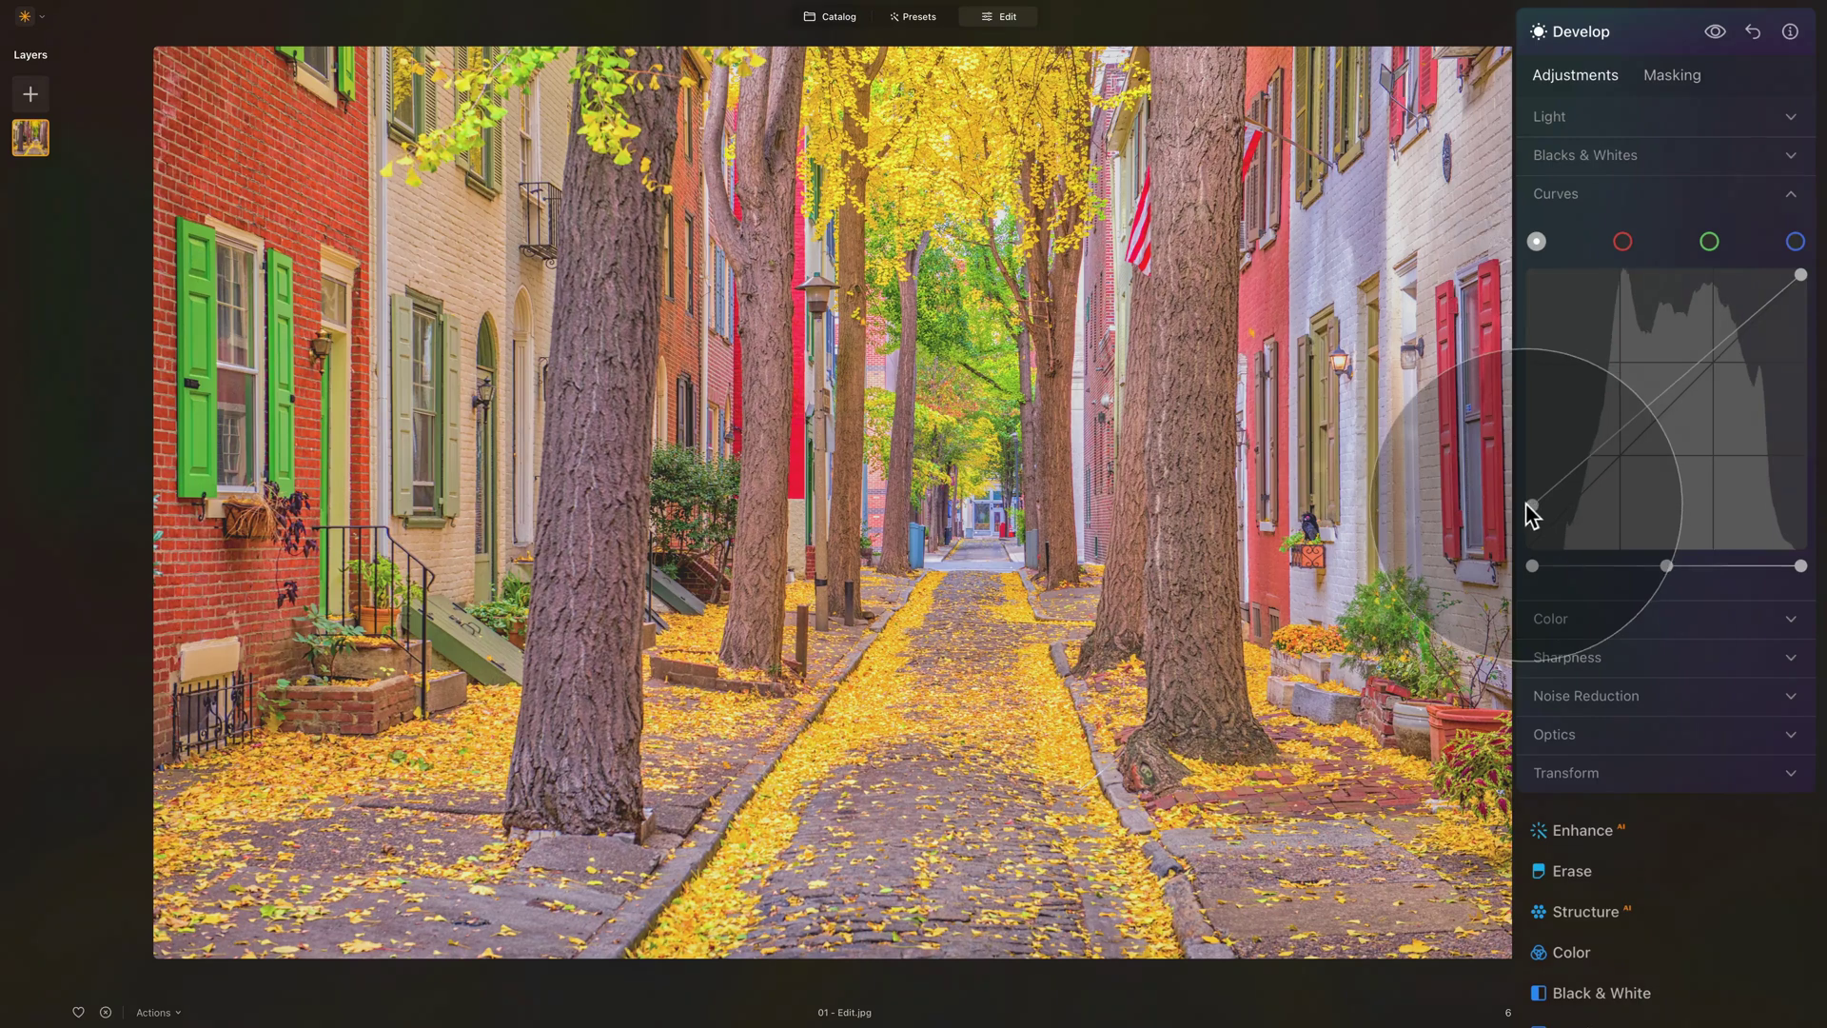
drag(1525, 503, 1551, 528)
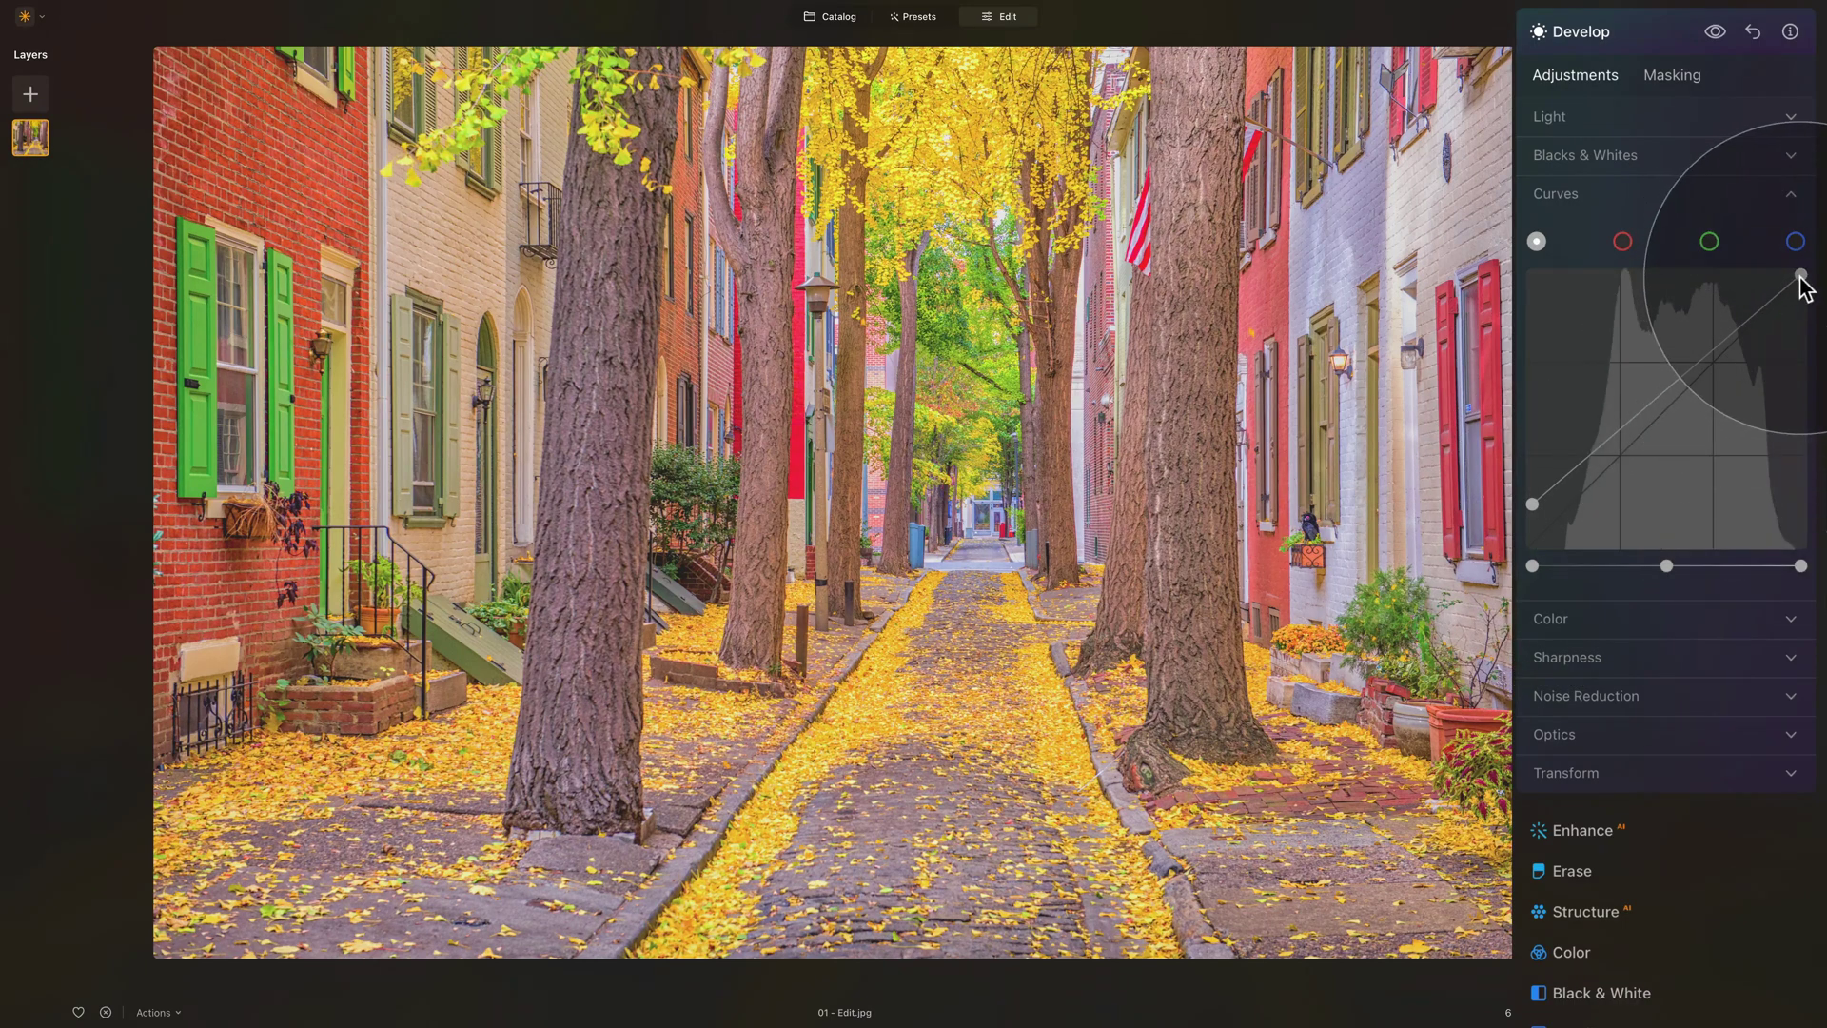
- Move the tone curve's white point slightly inward and lower the raised black point a little, comparing the Develop edits with the original
drag(1805, 278, 1770, 274)
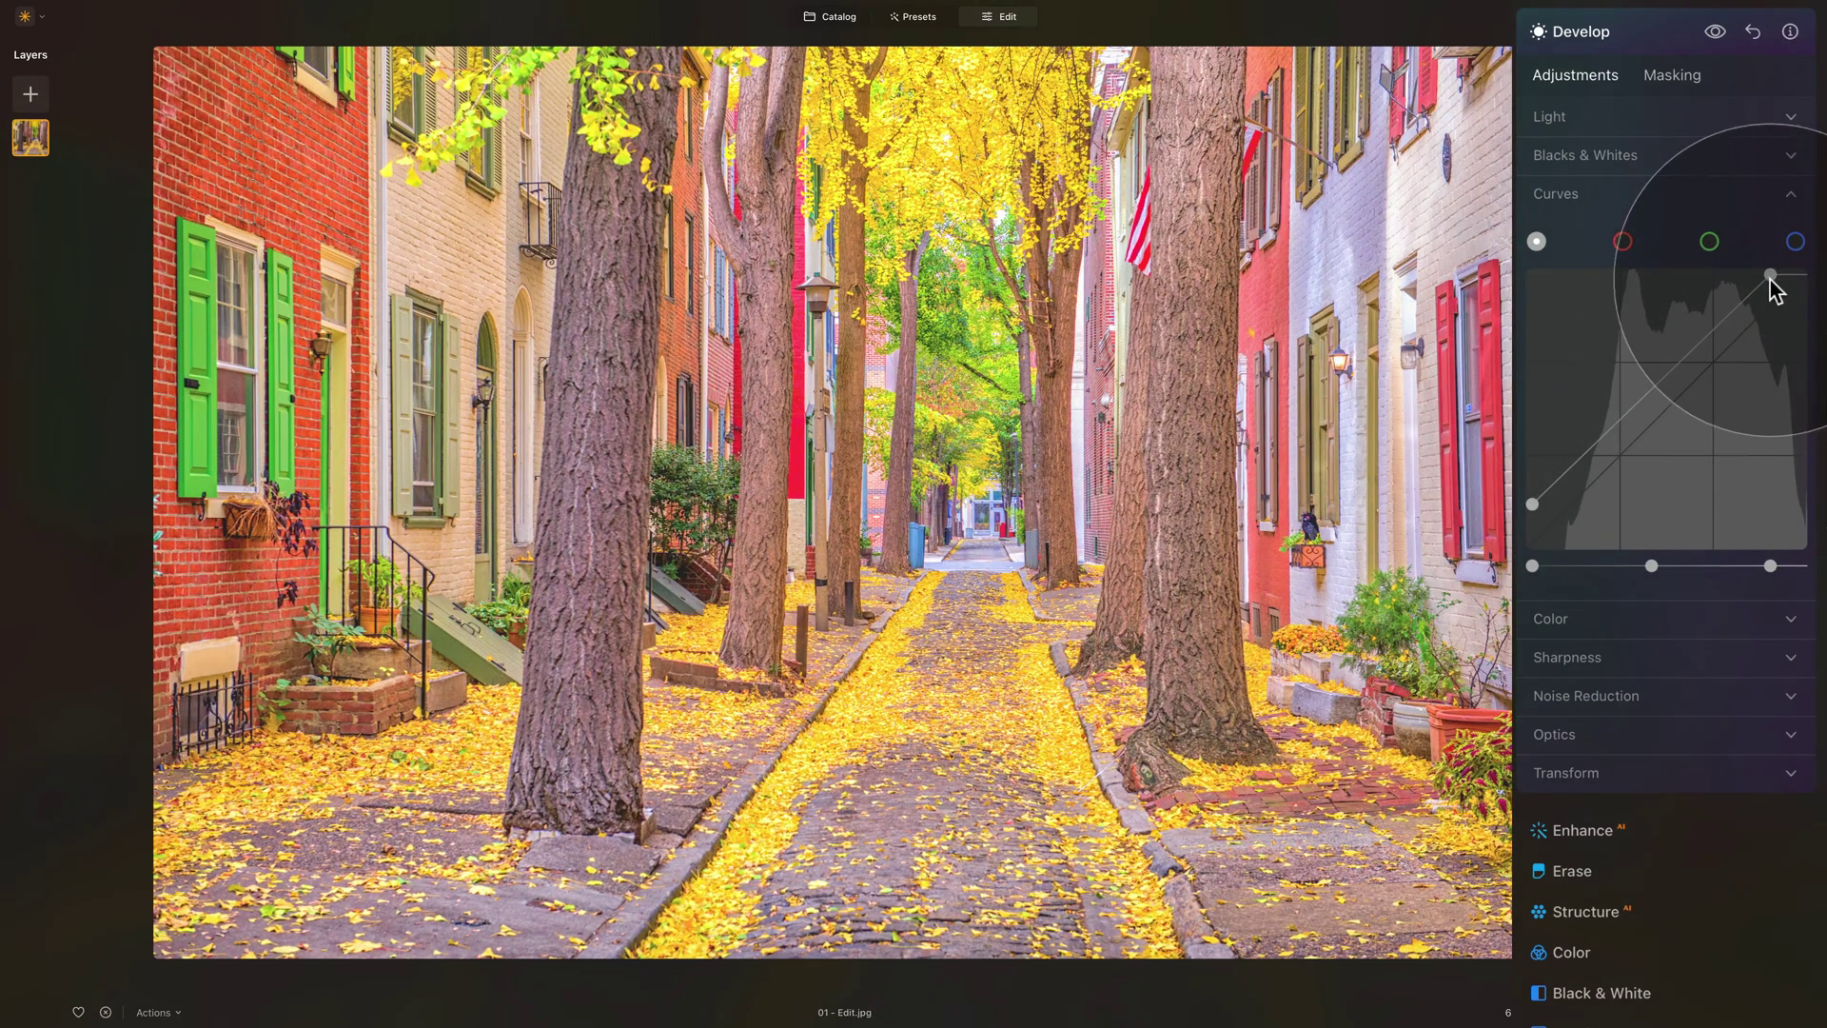
drag(1775, 272, 1778, 275)
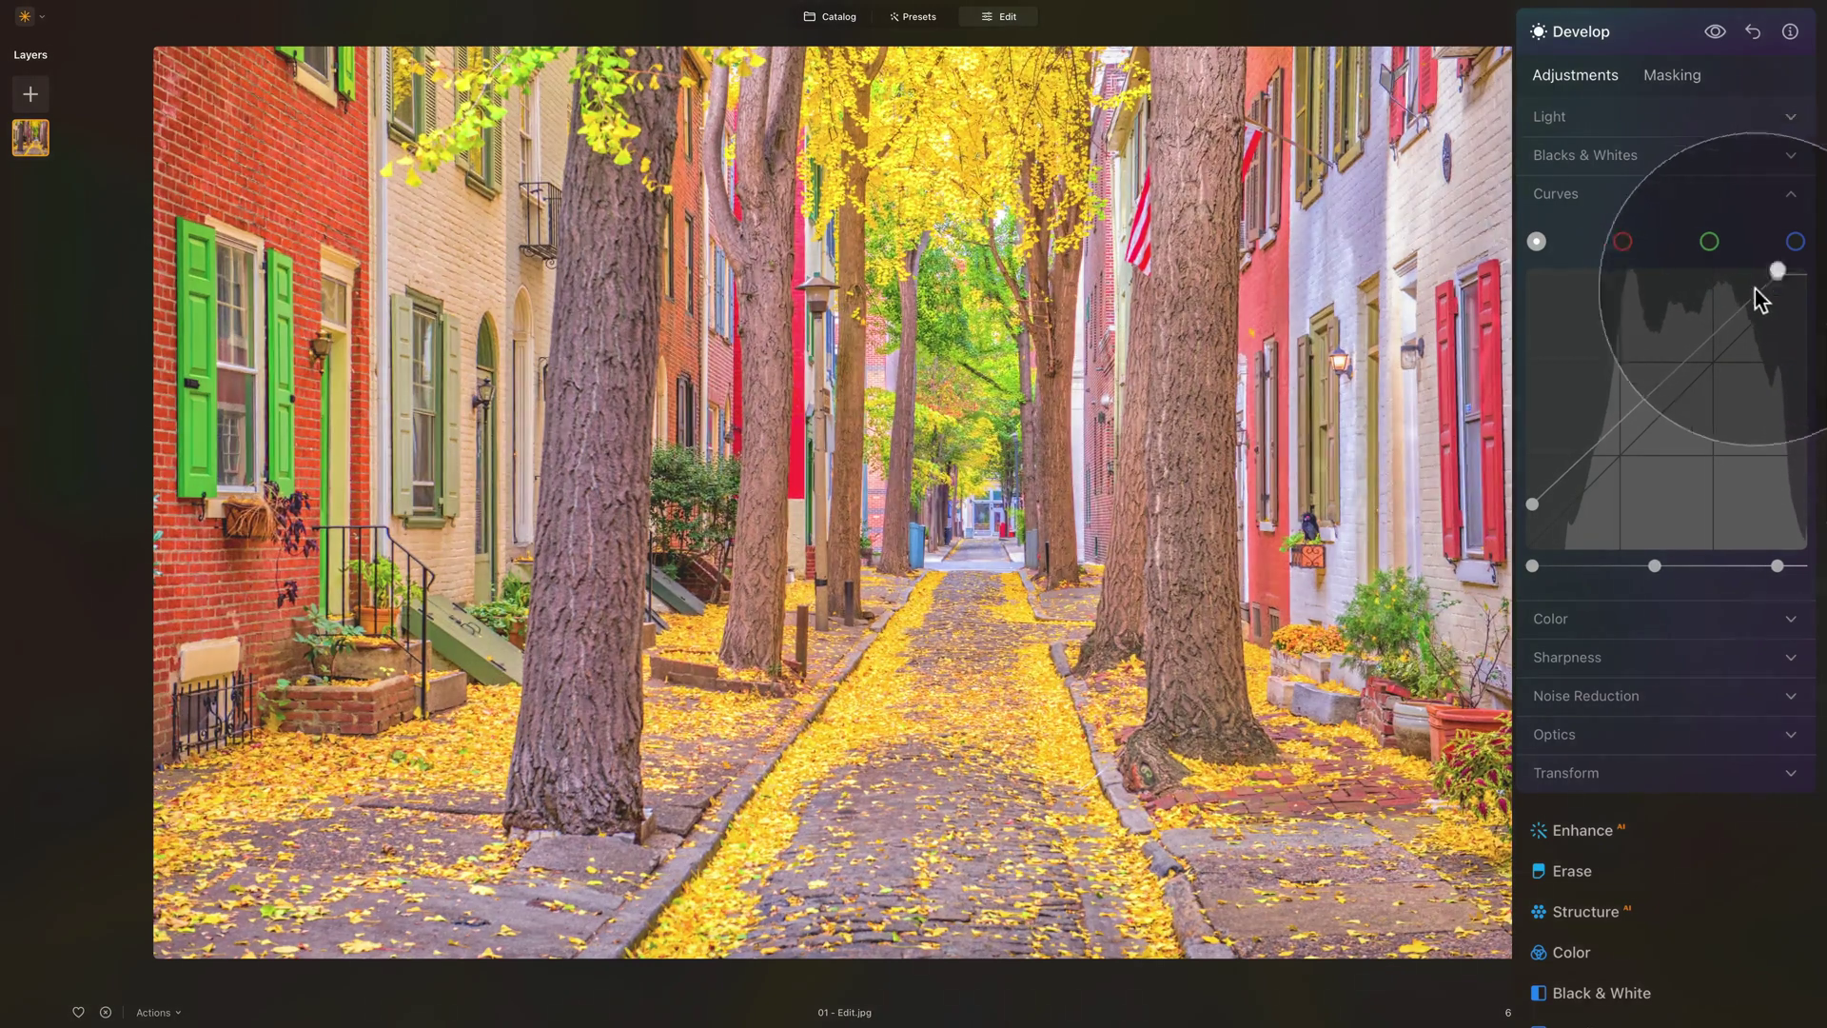
drag(1528, 503, 1521, 515)
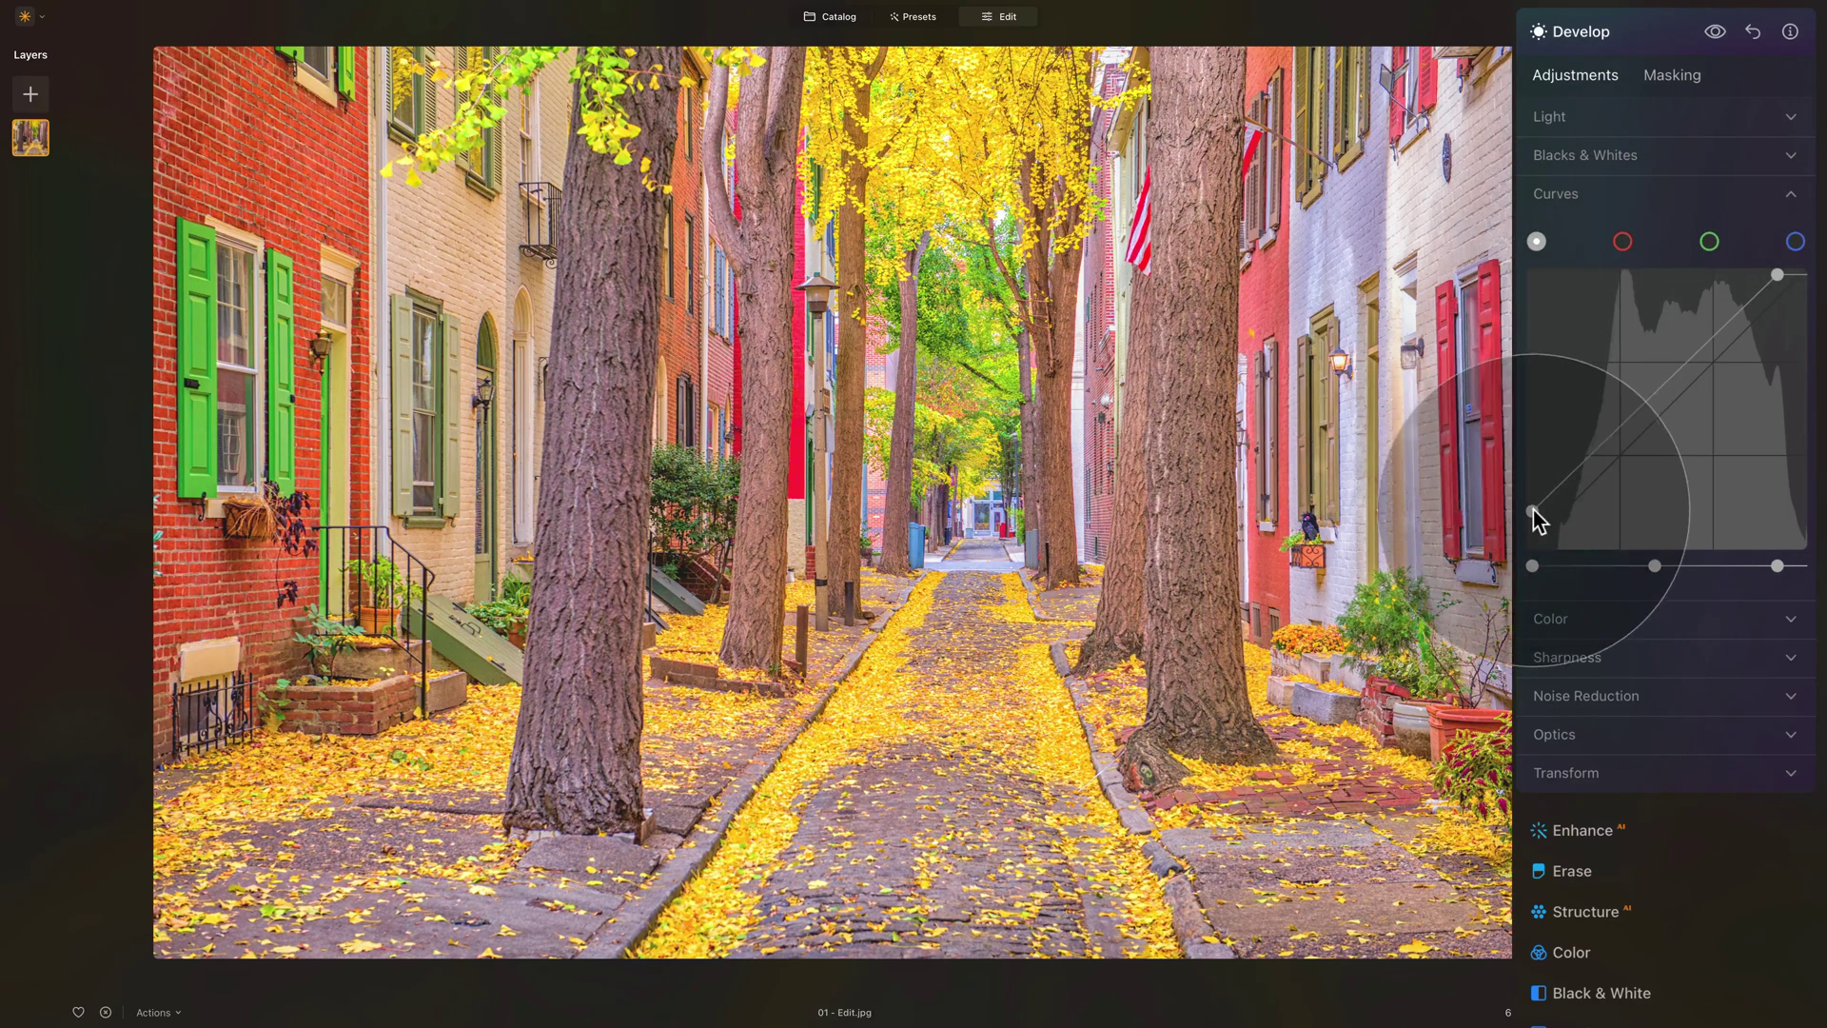
click(1779, 274)
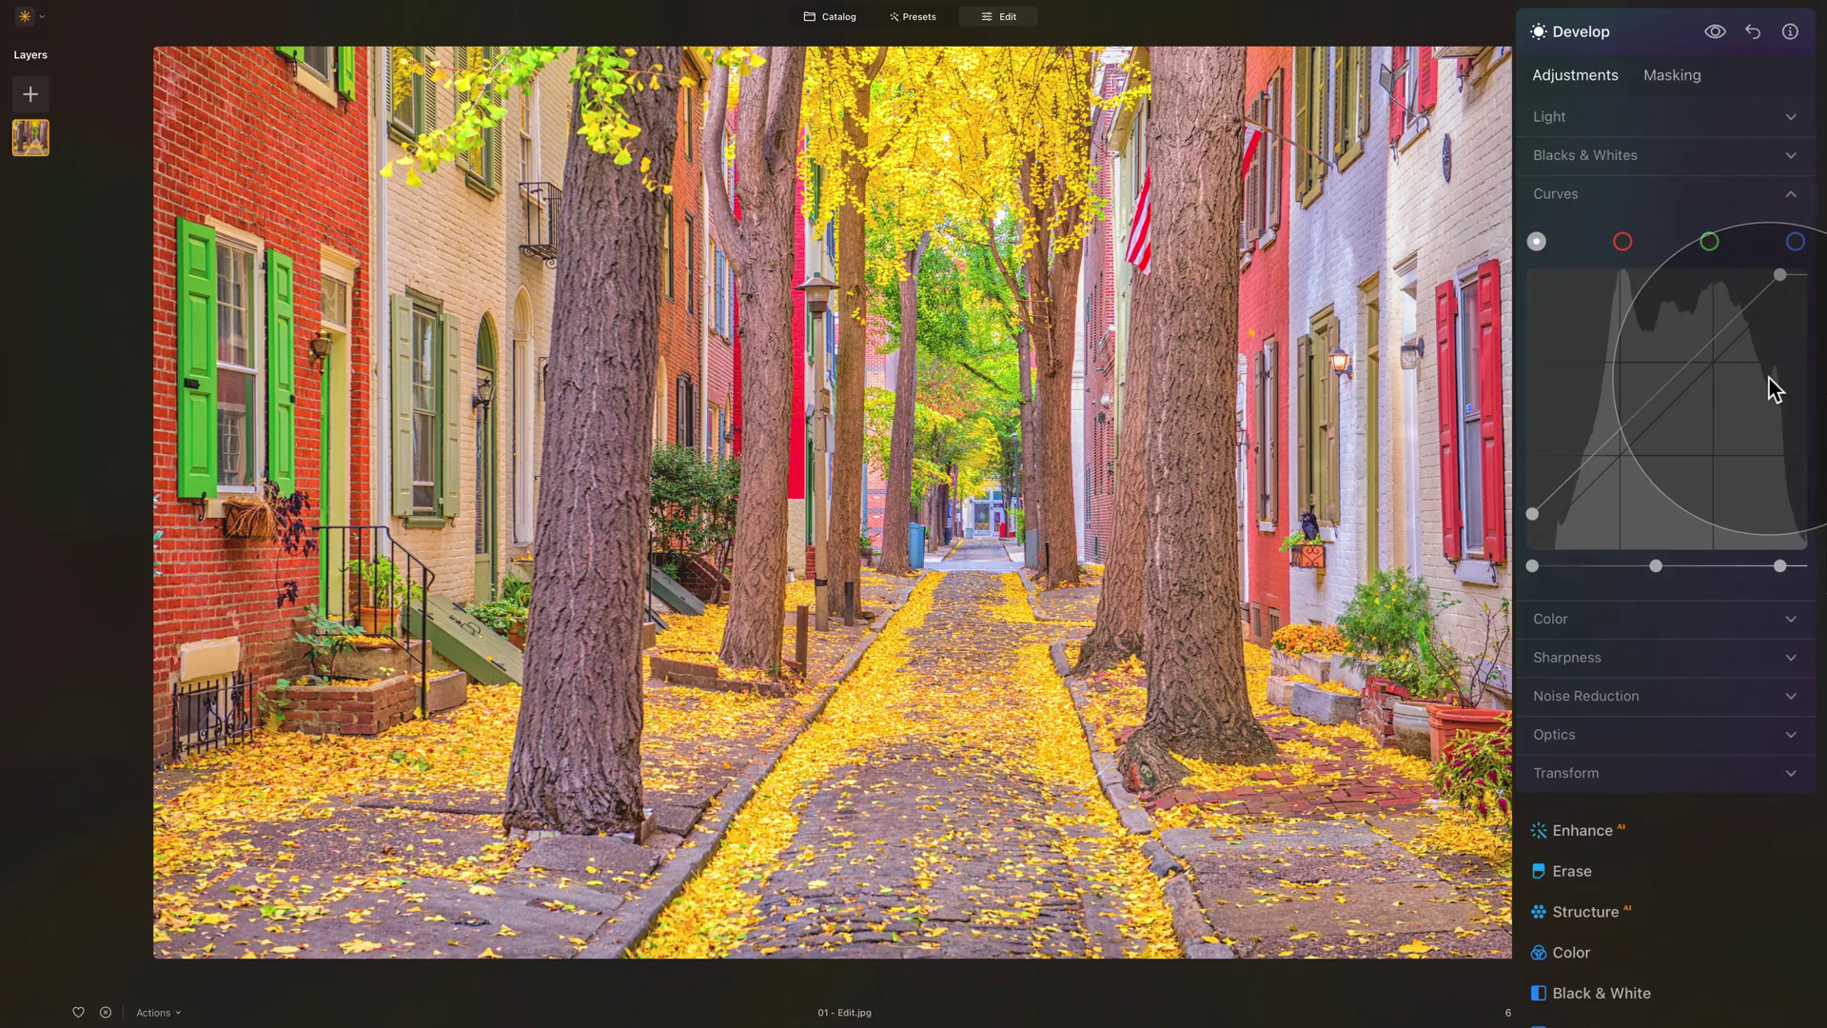
click(1570, 193)
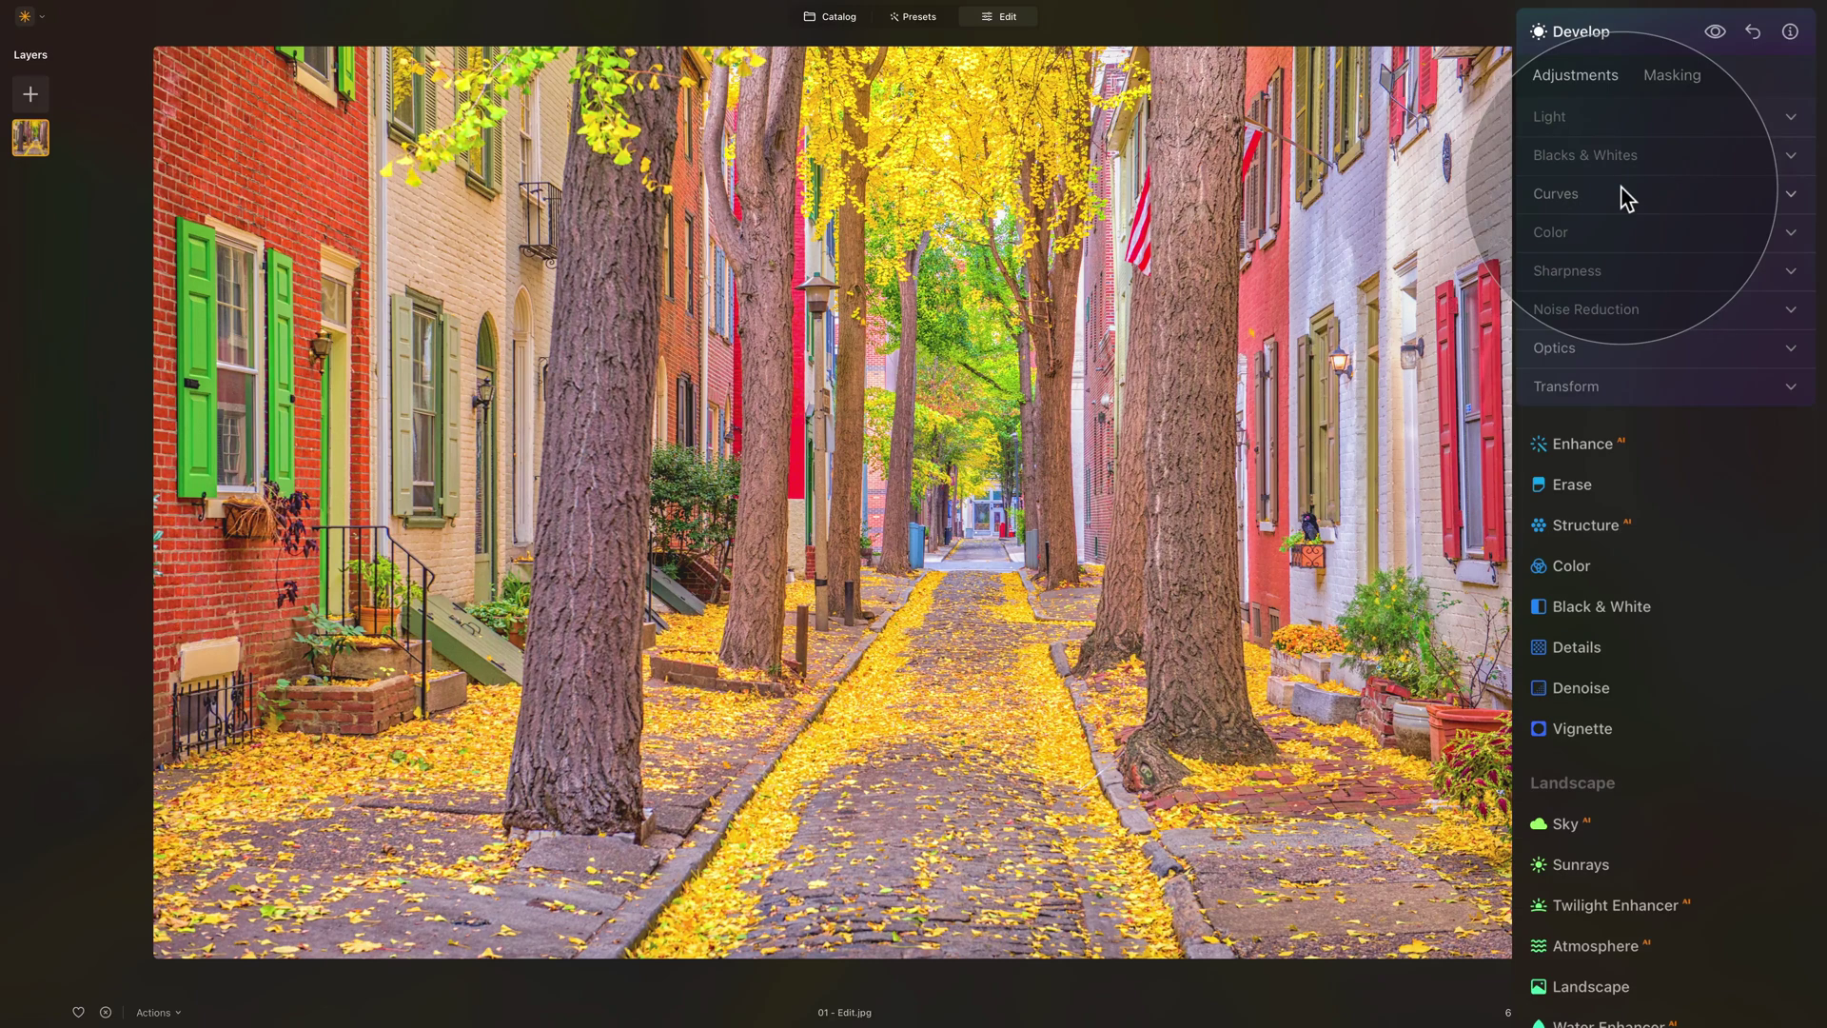
click(1714, 35)
click(1712, 35)
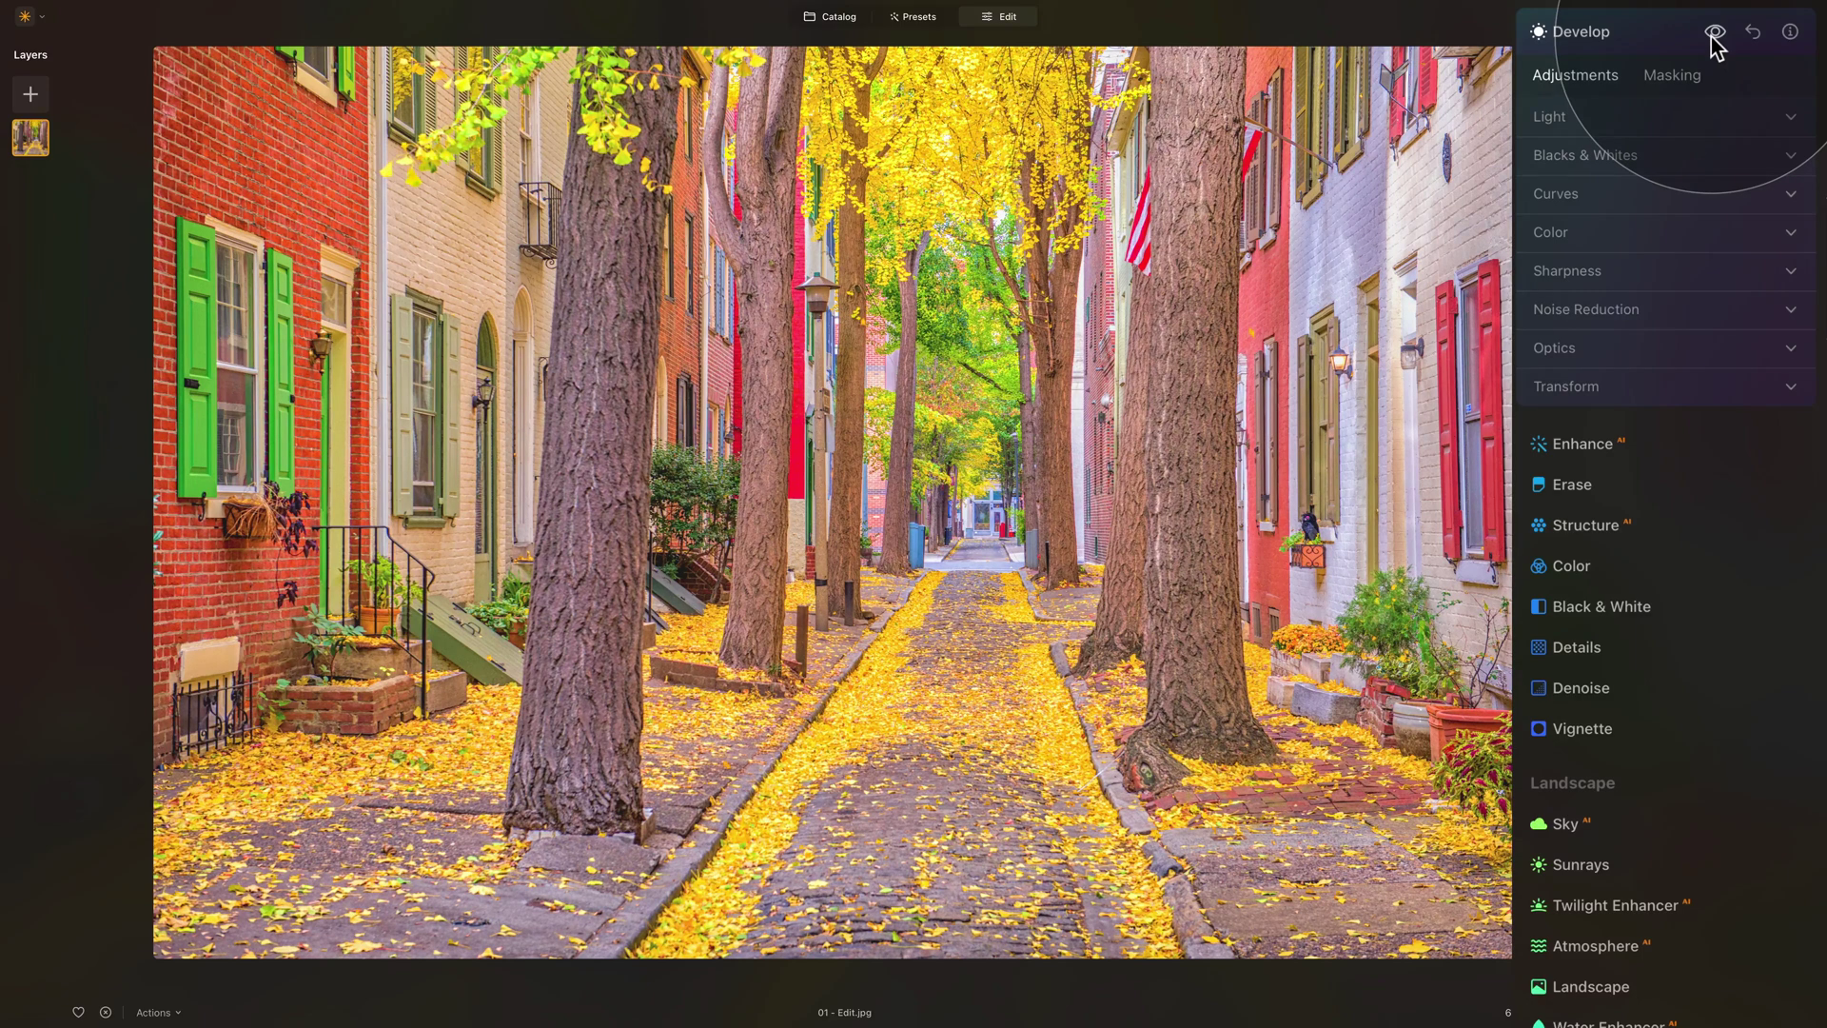
click(1635, 31)
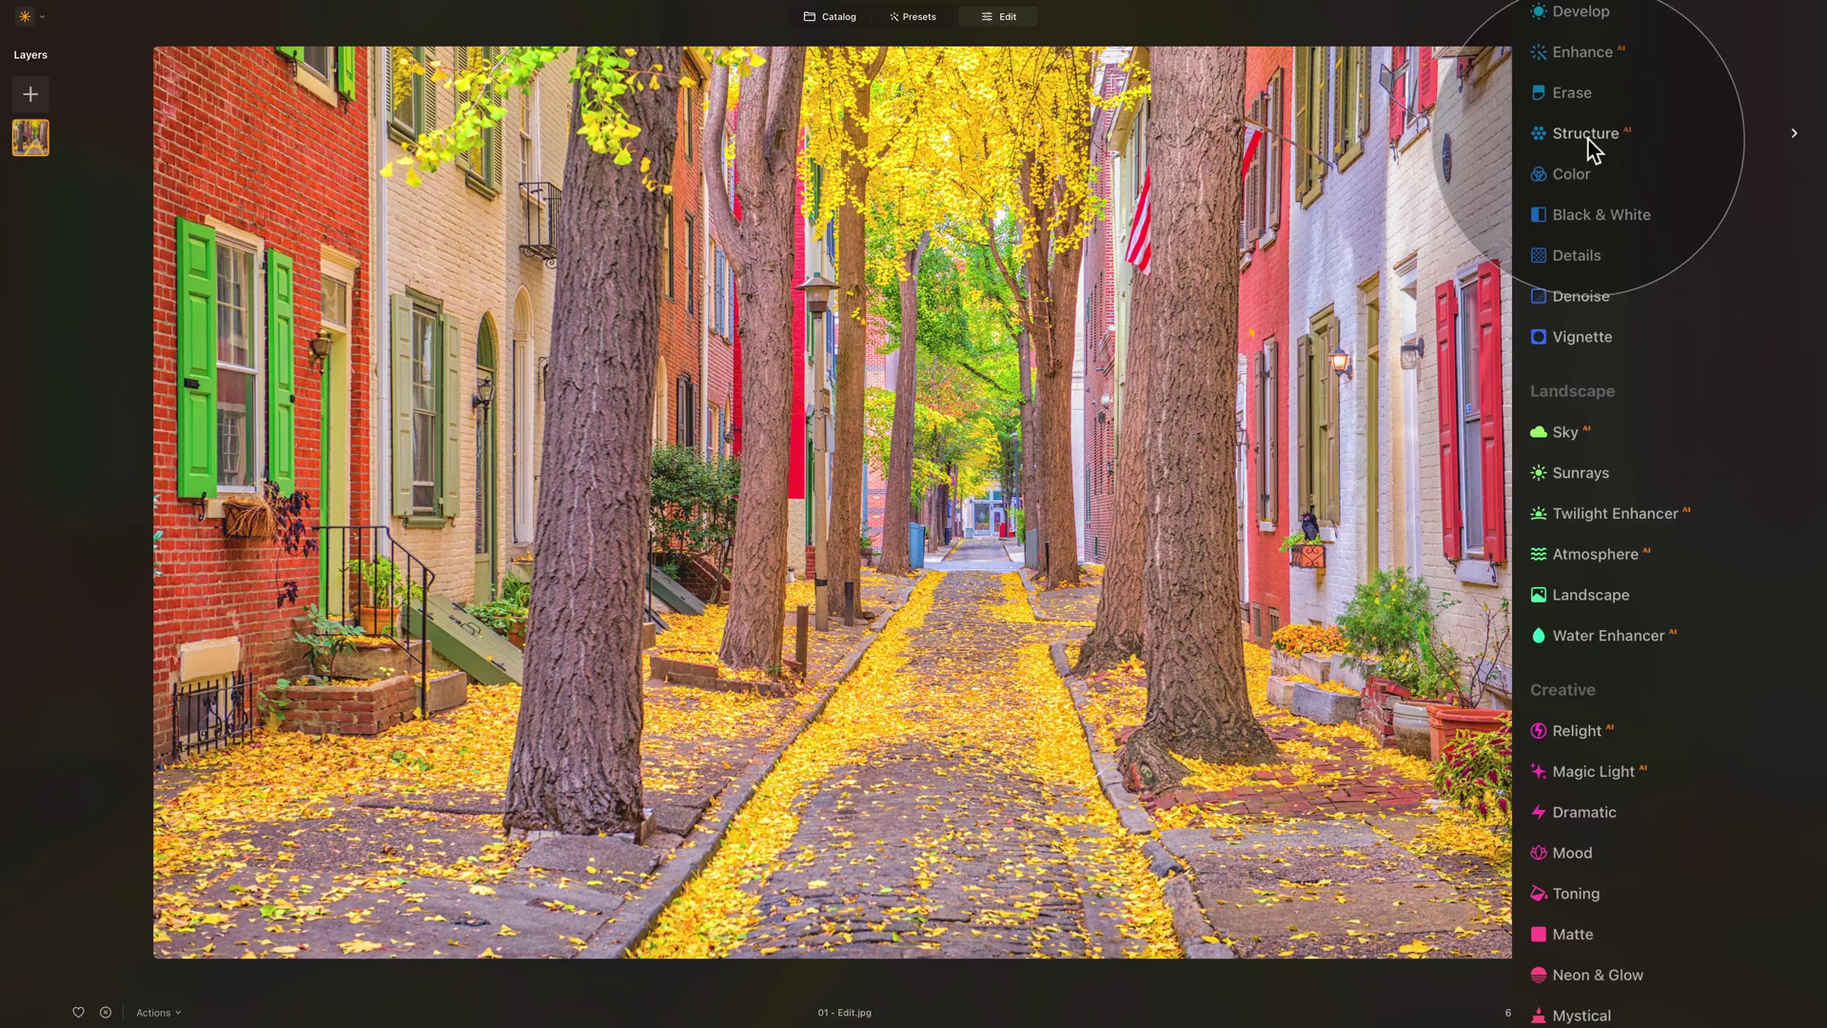
- Set Small, Medium and Large Details to 10 each with the Details tool
click(1604, 255)
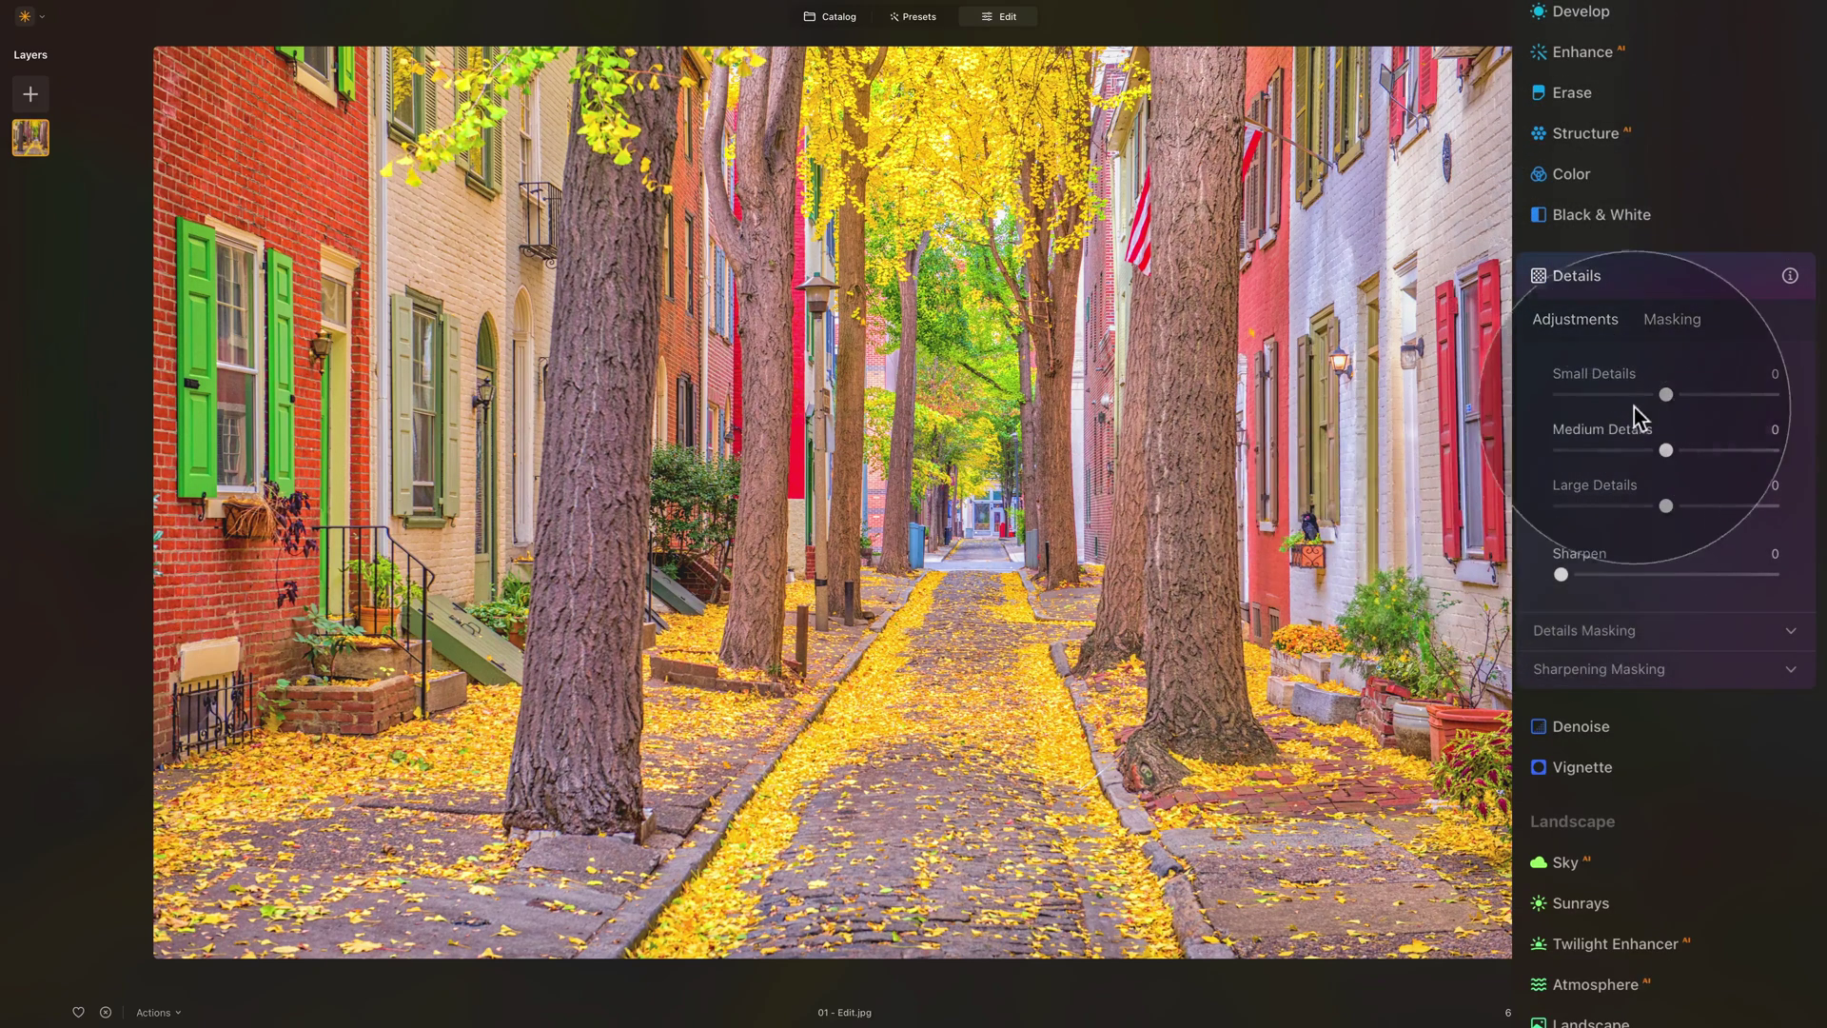
drag(1665, 394, 1678, 505)
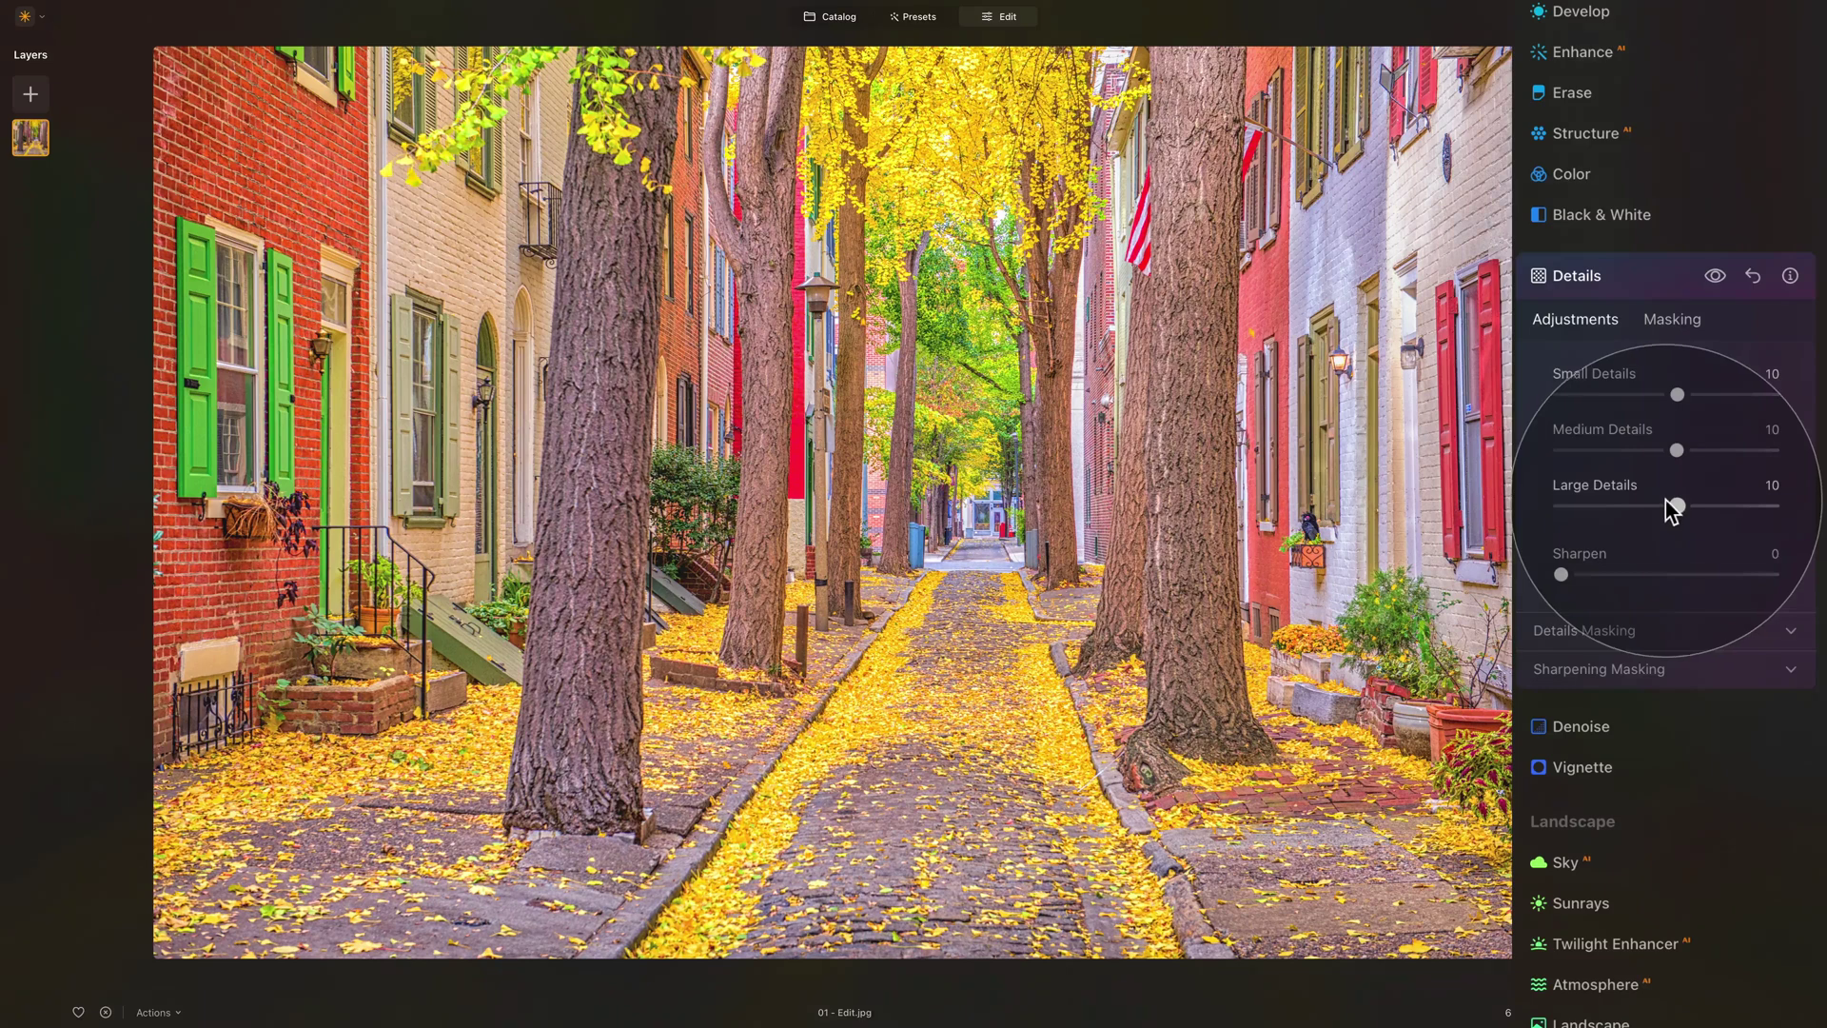
click(1636, 277)
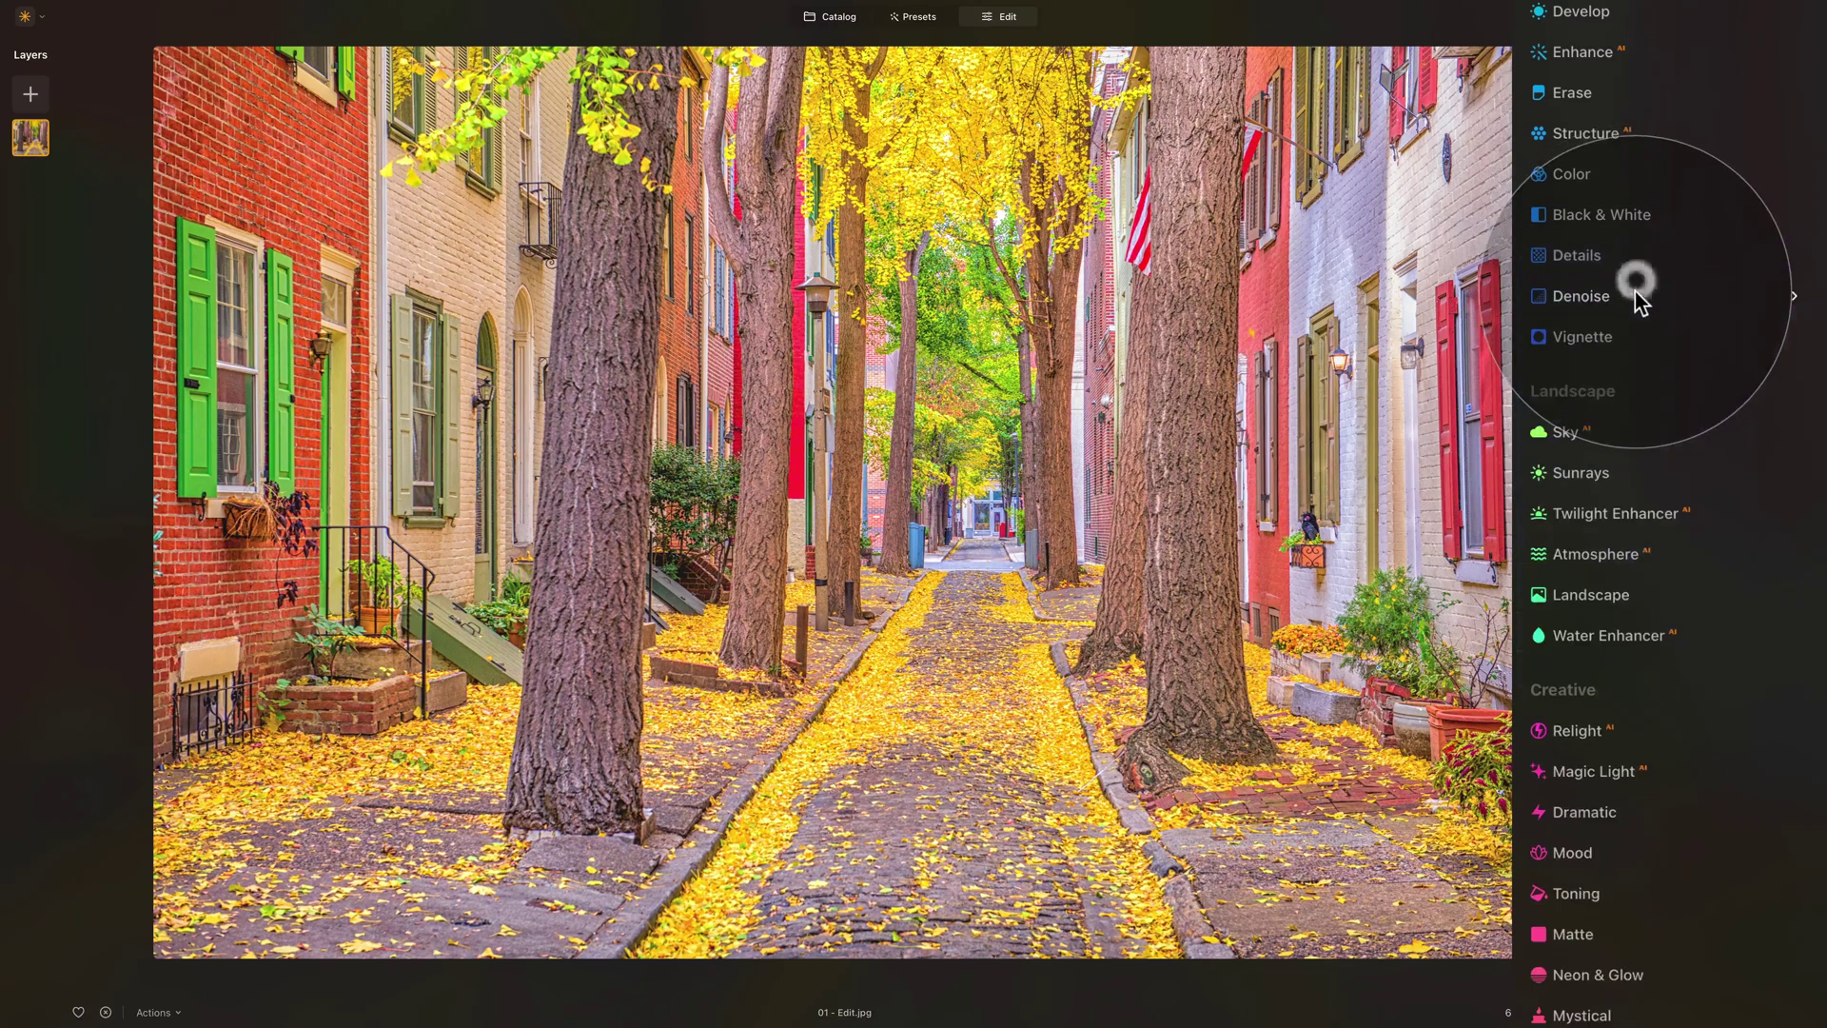
- Apply Structure to the photo with an Amount of 10 and compare the image with and without it
click(1616, 136)
drag(1666, 272, 1677, 272)
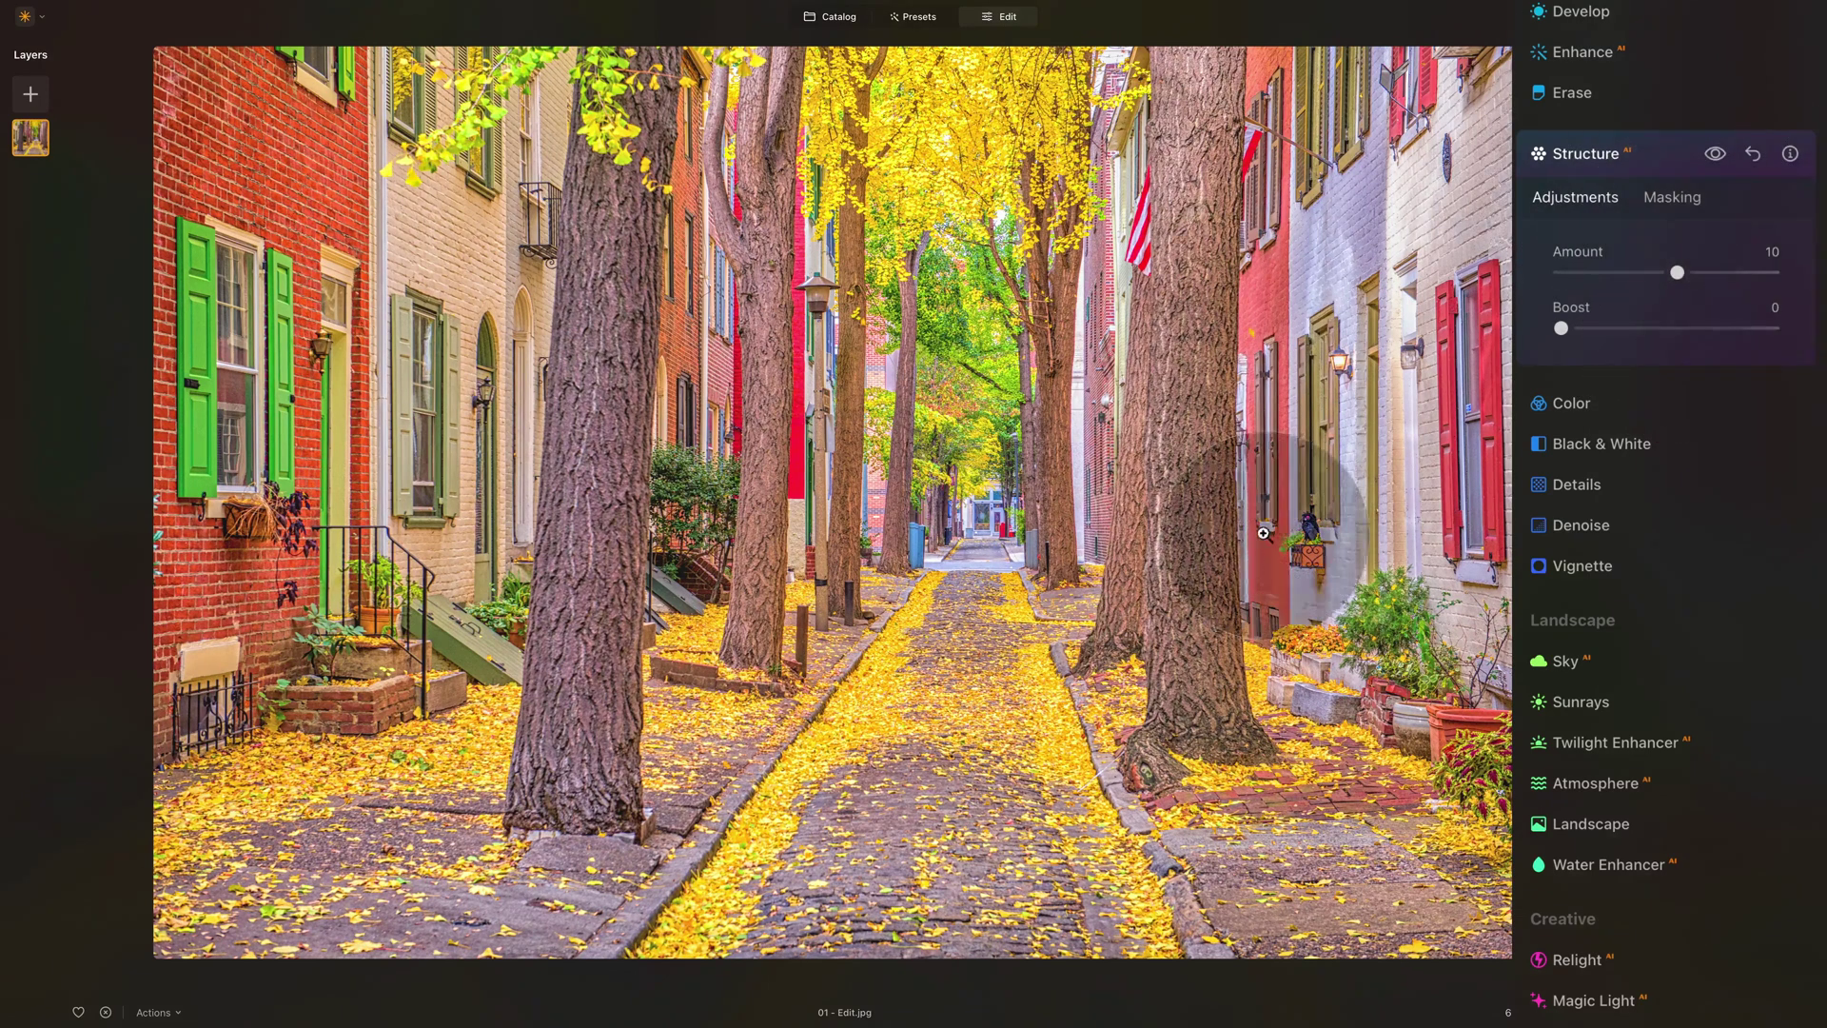
click(1152, 609)
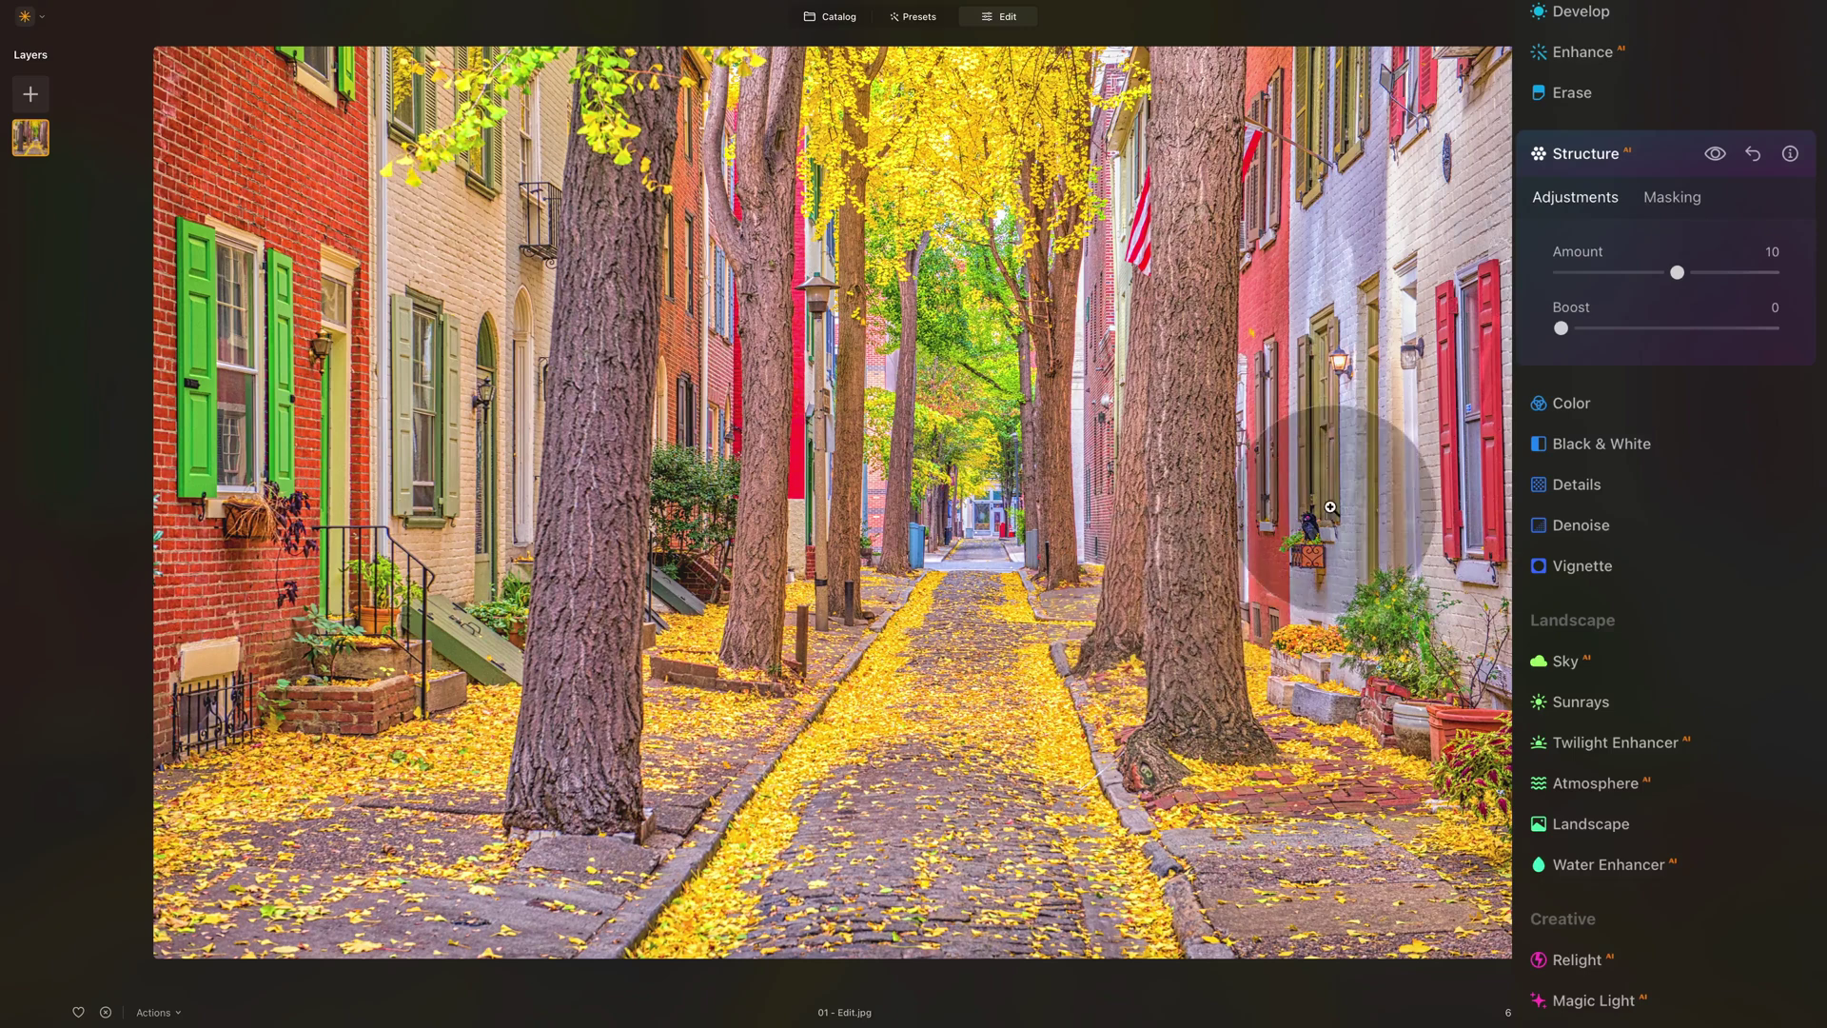
click(1714, 164)
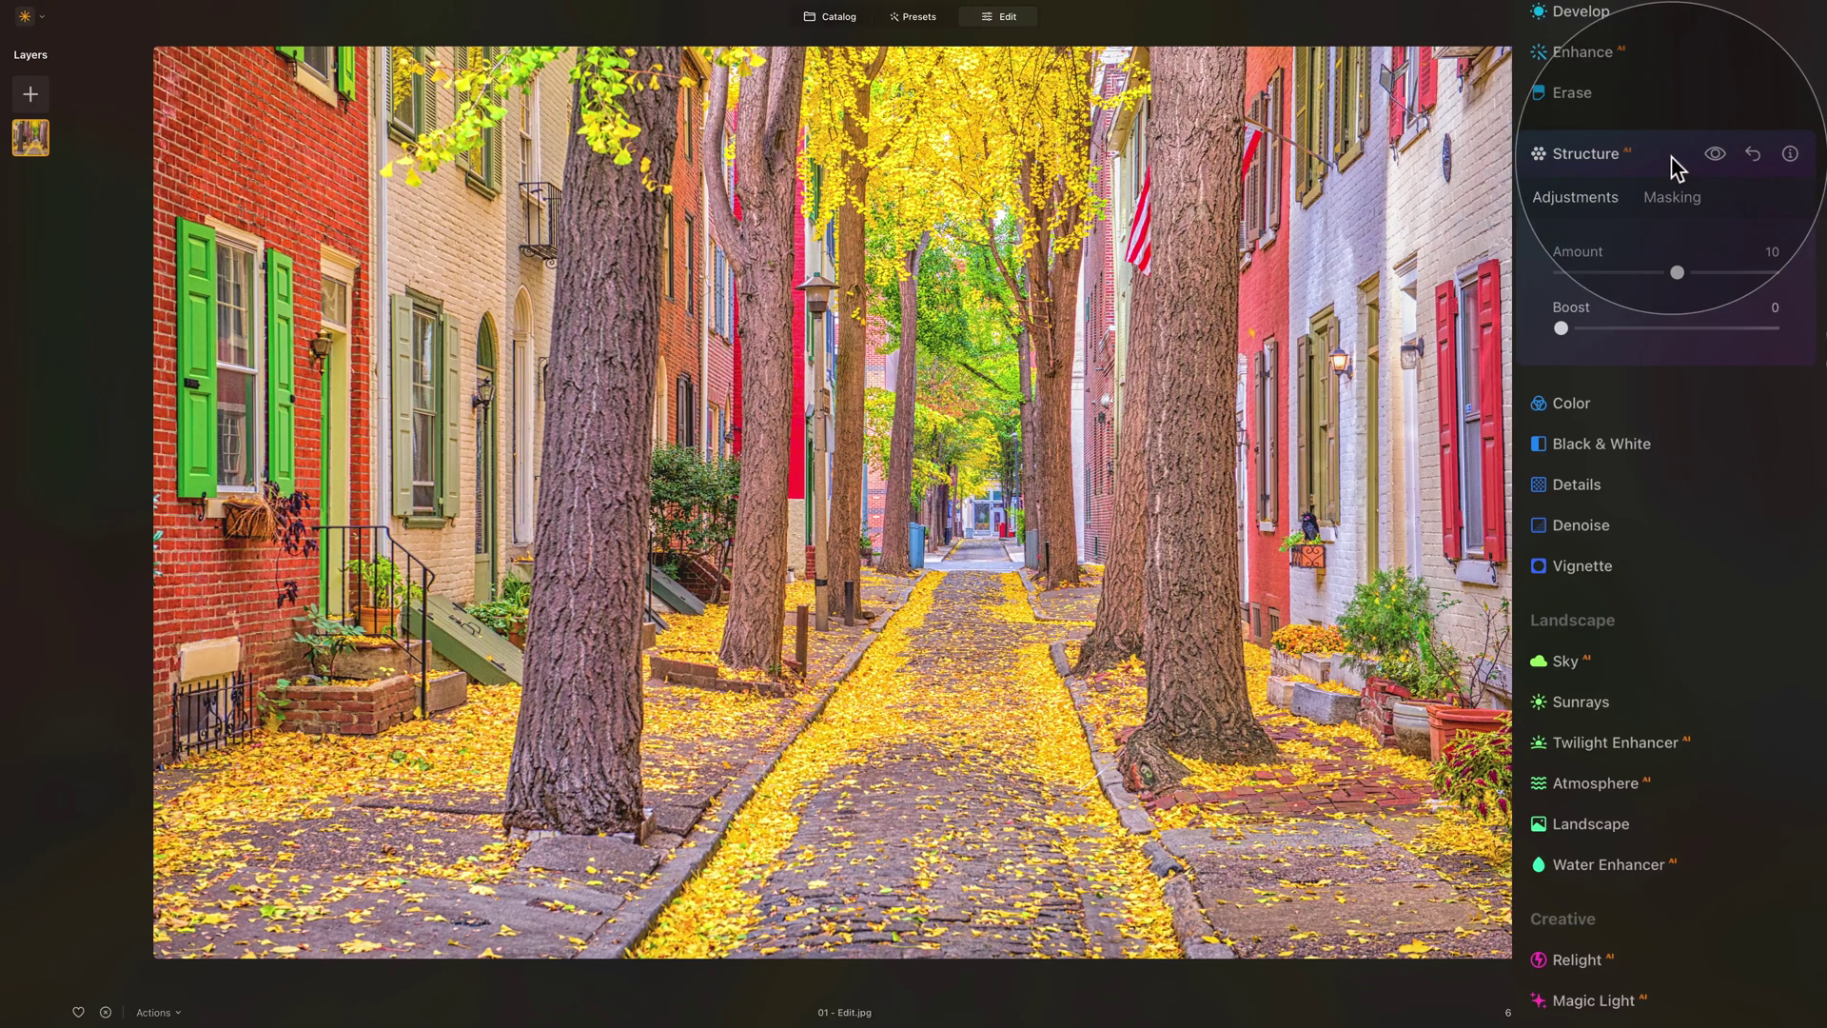
click(1674, 164)
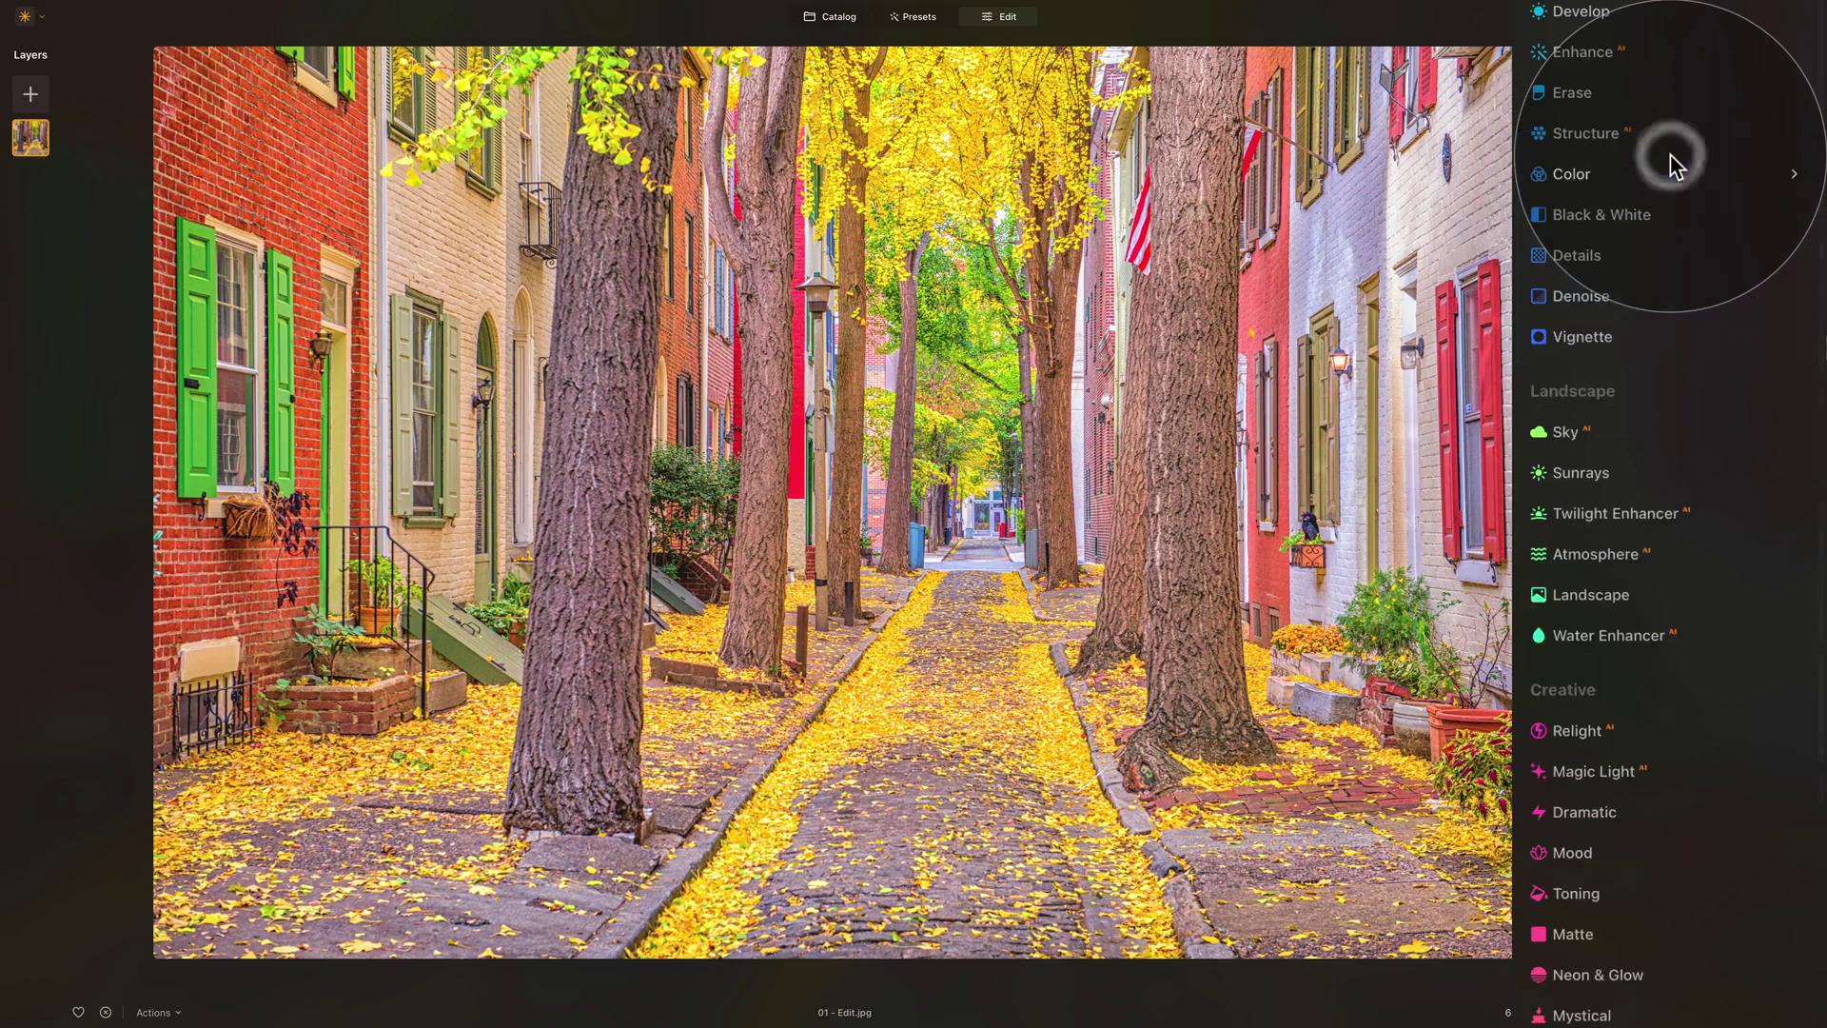
- Apply the Matte effect to the photo with Amount 20 and Fade 20
scroll(1665, 228, down, 5)
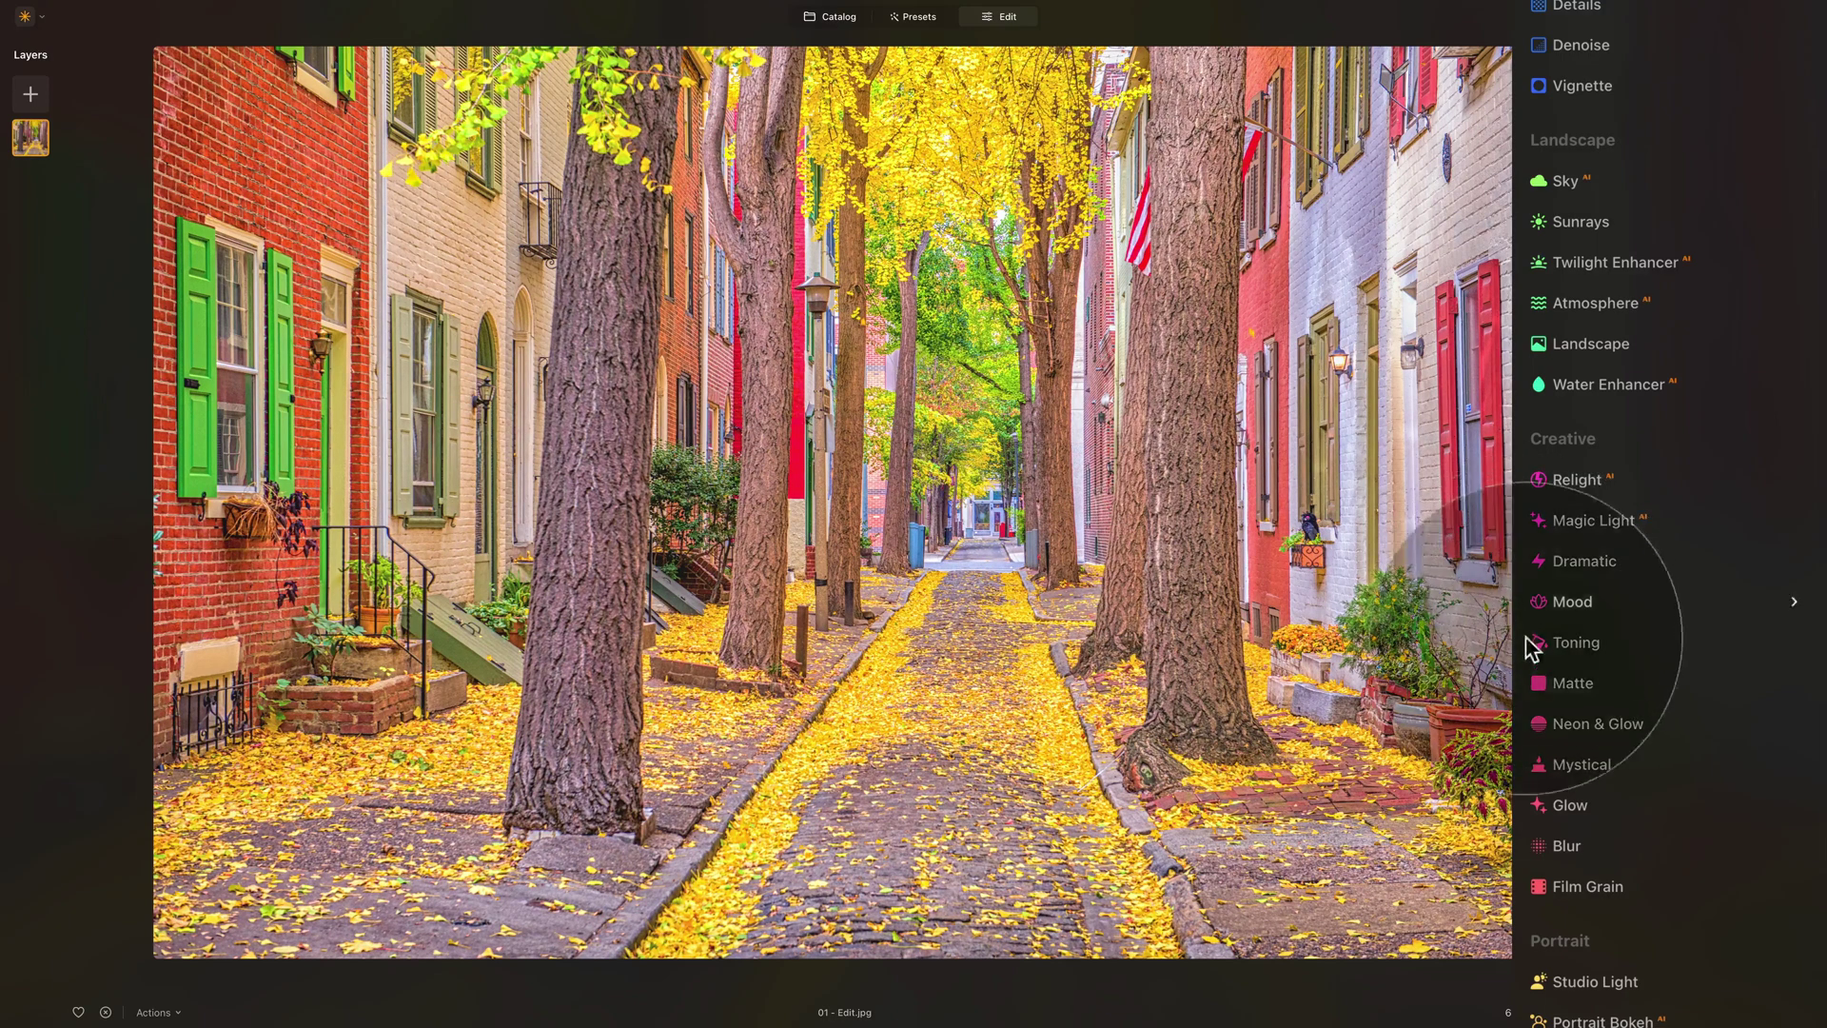
click(1591, 687)
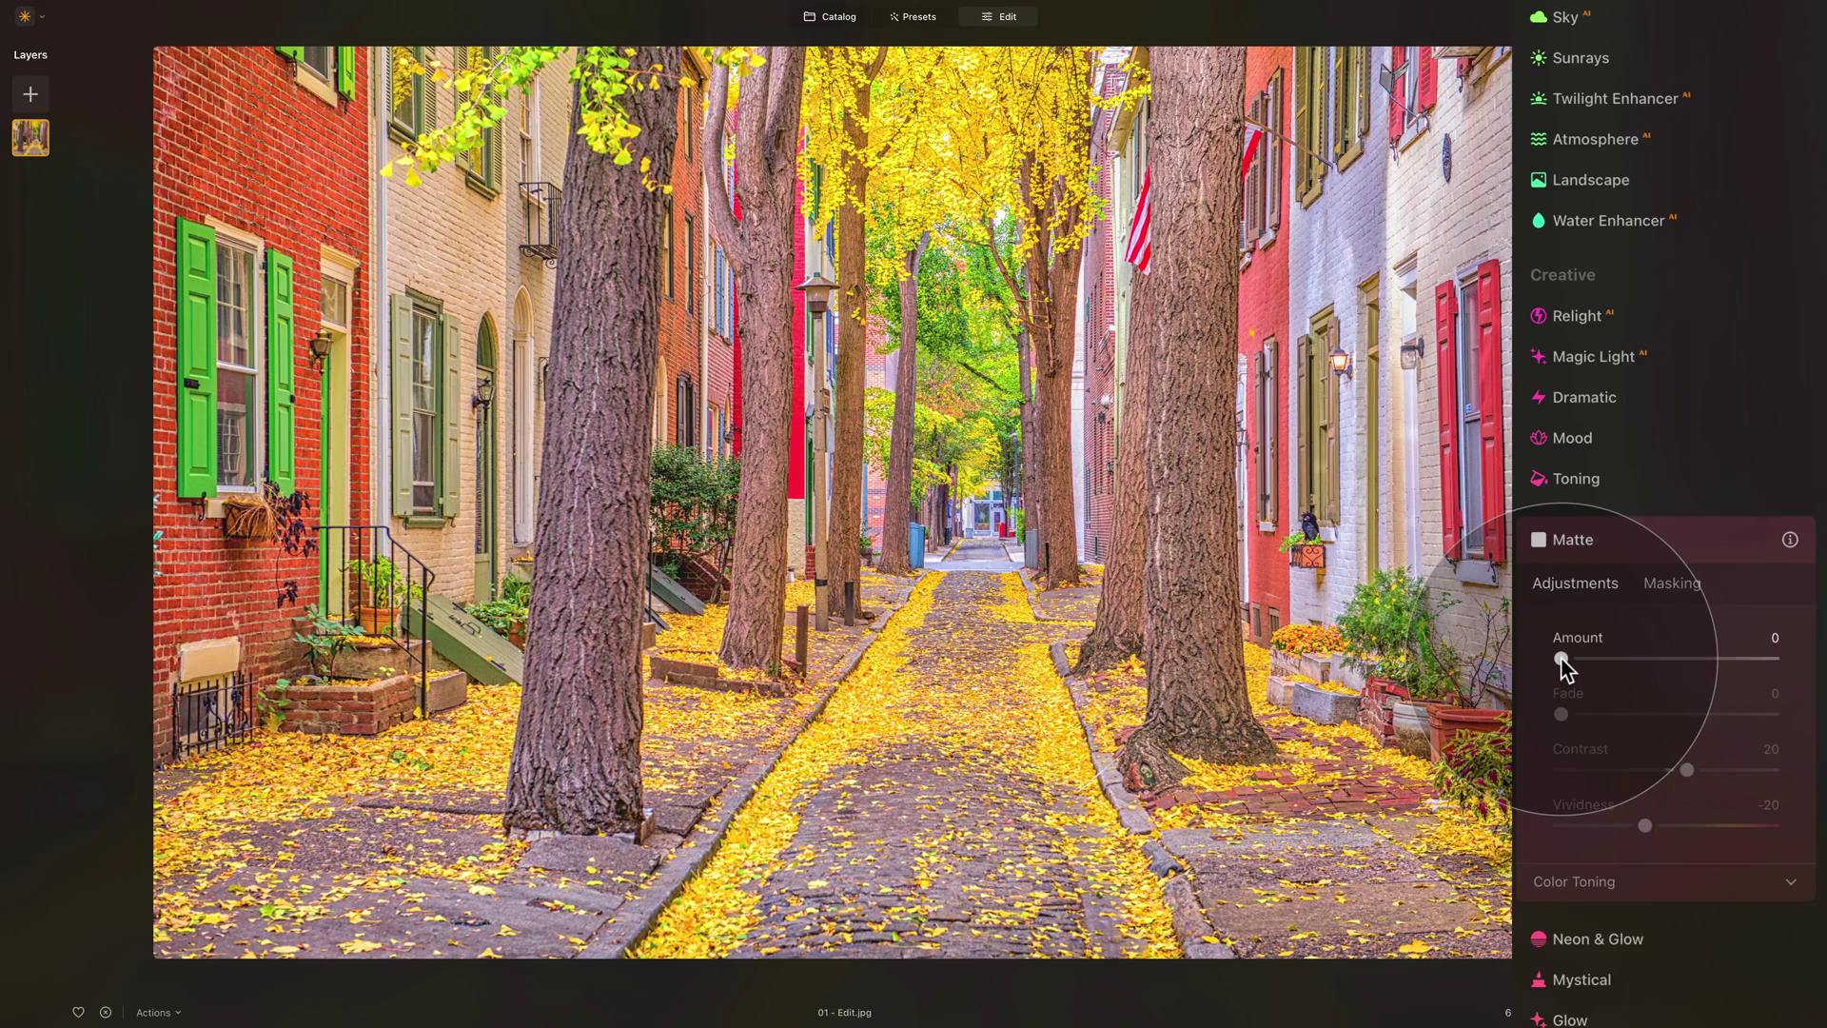
drag(1561, 657, 1730, 666)
mouse_move(1608, 660)
mouse_down()
mouse_move(1579, 666)
mouse_move(1604, 666)
mouse_up()
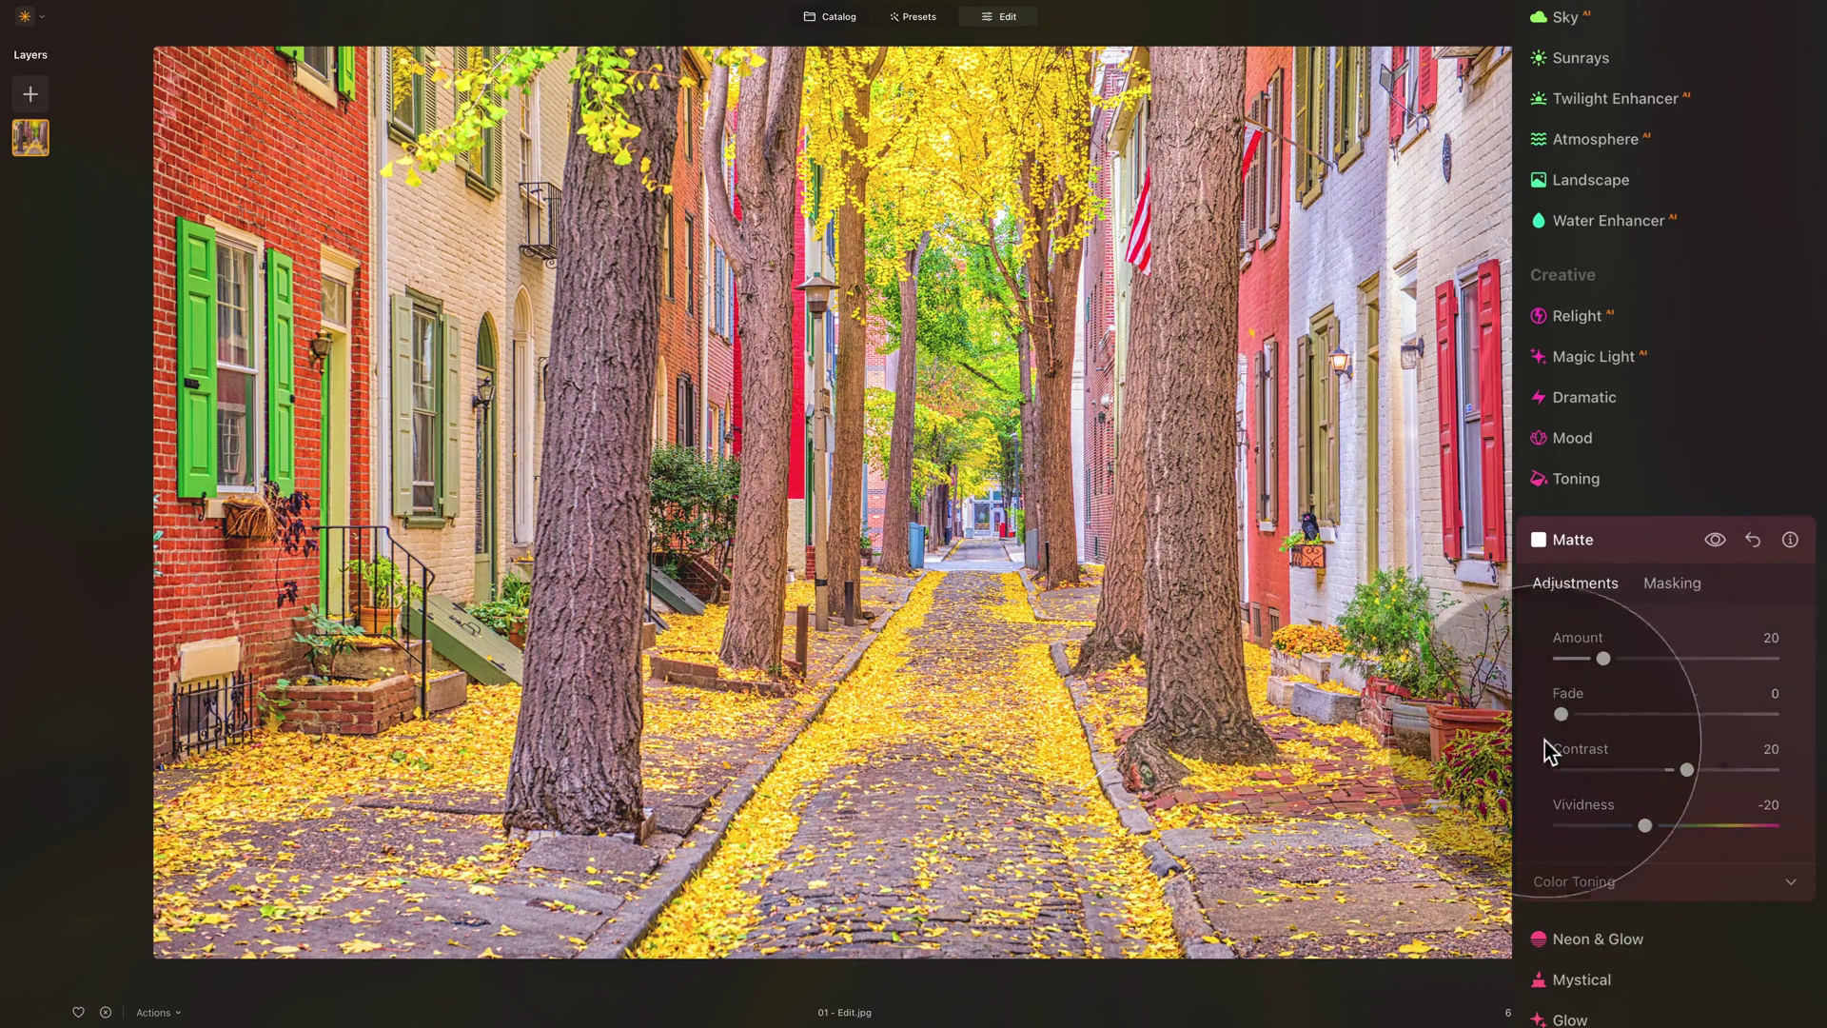
drag(1561, 714, 1603, 738)
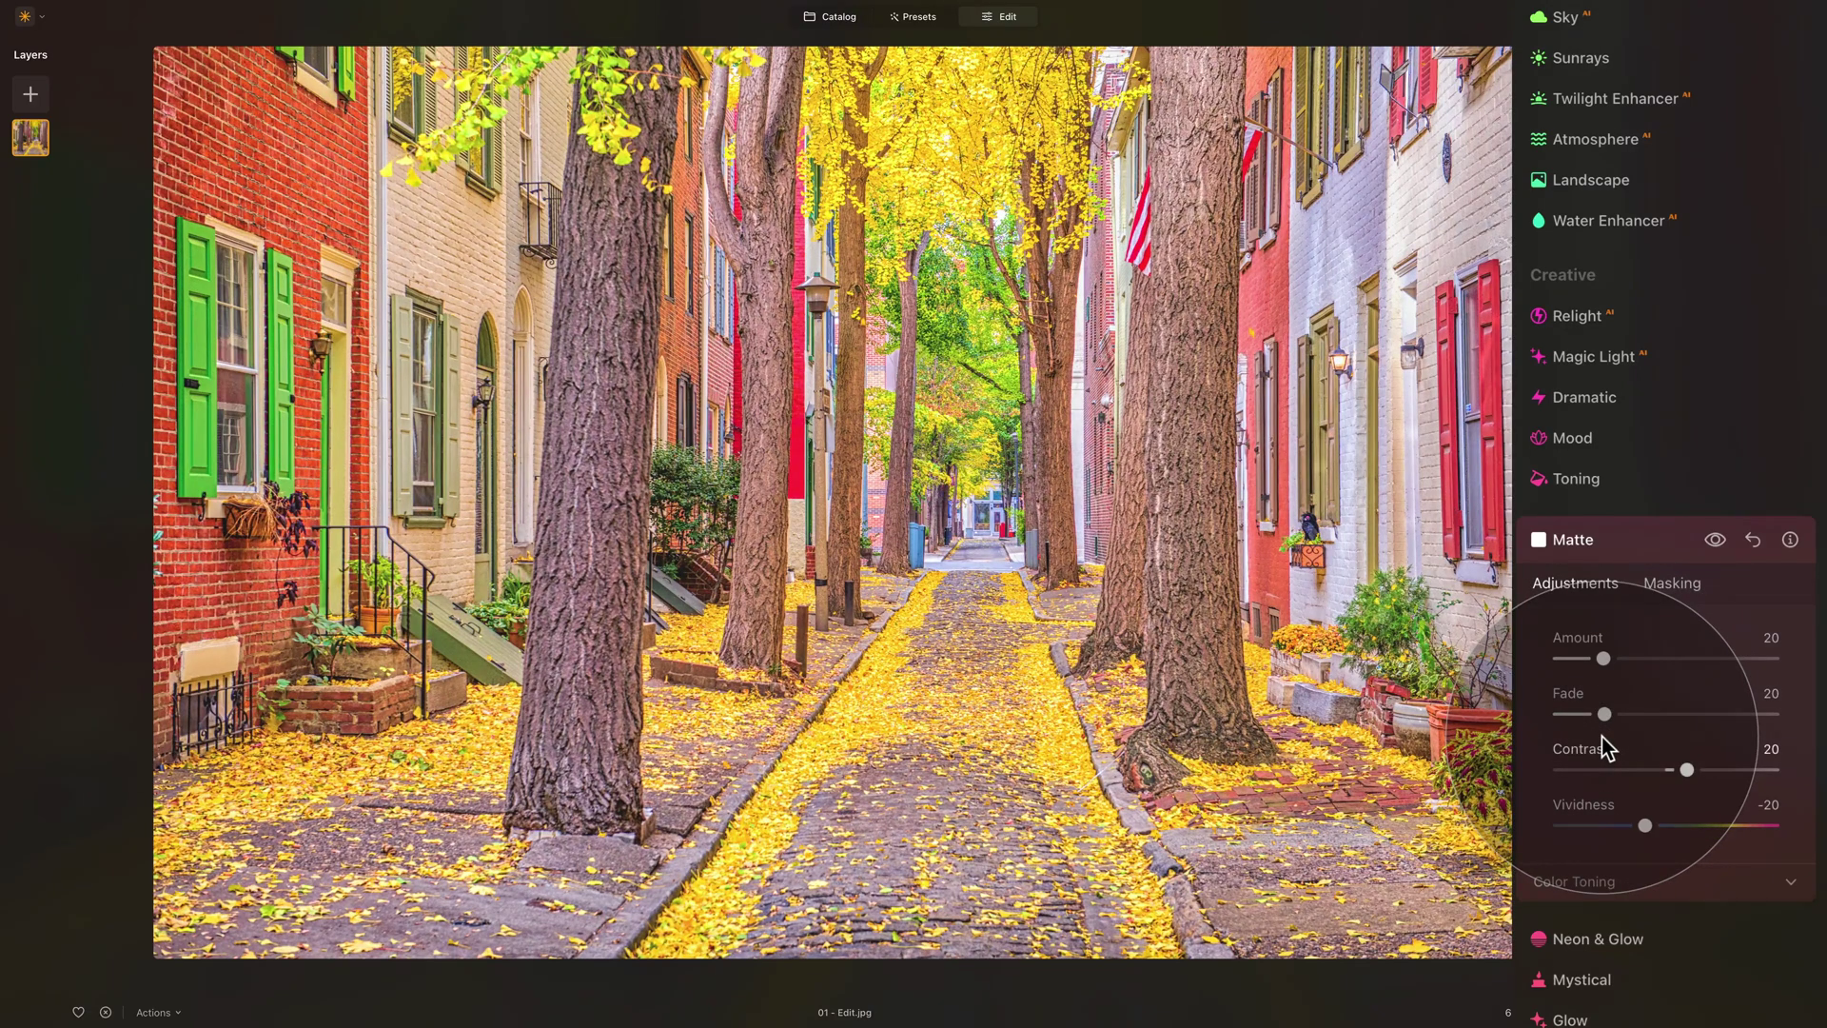
- Compare the photo with and without the Matte effect and close the Matte tool
click(1714, 541)
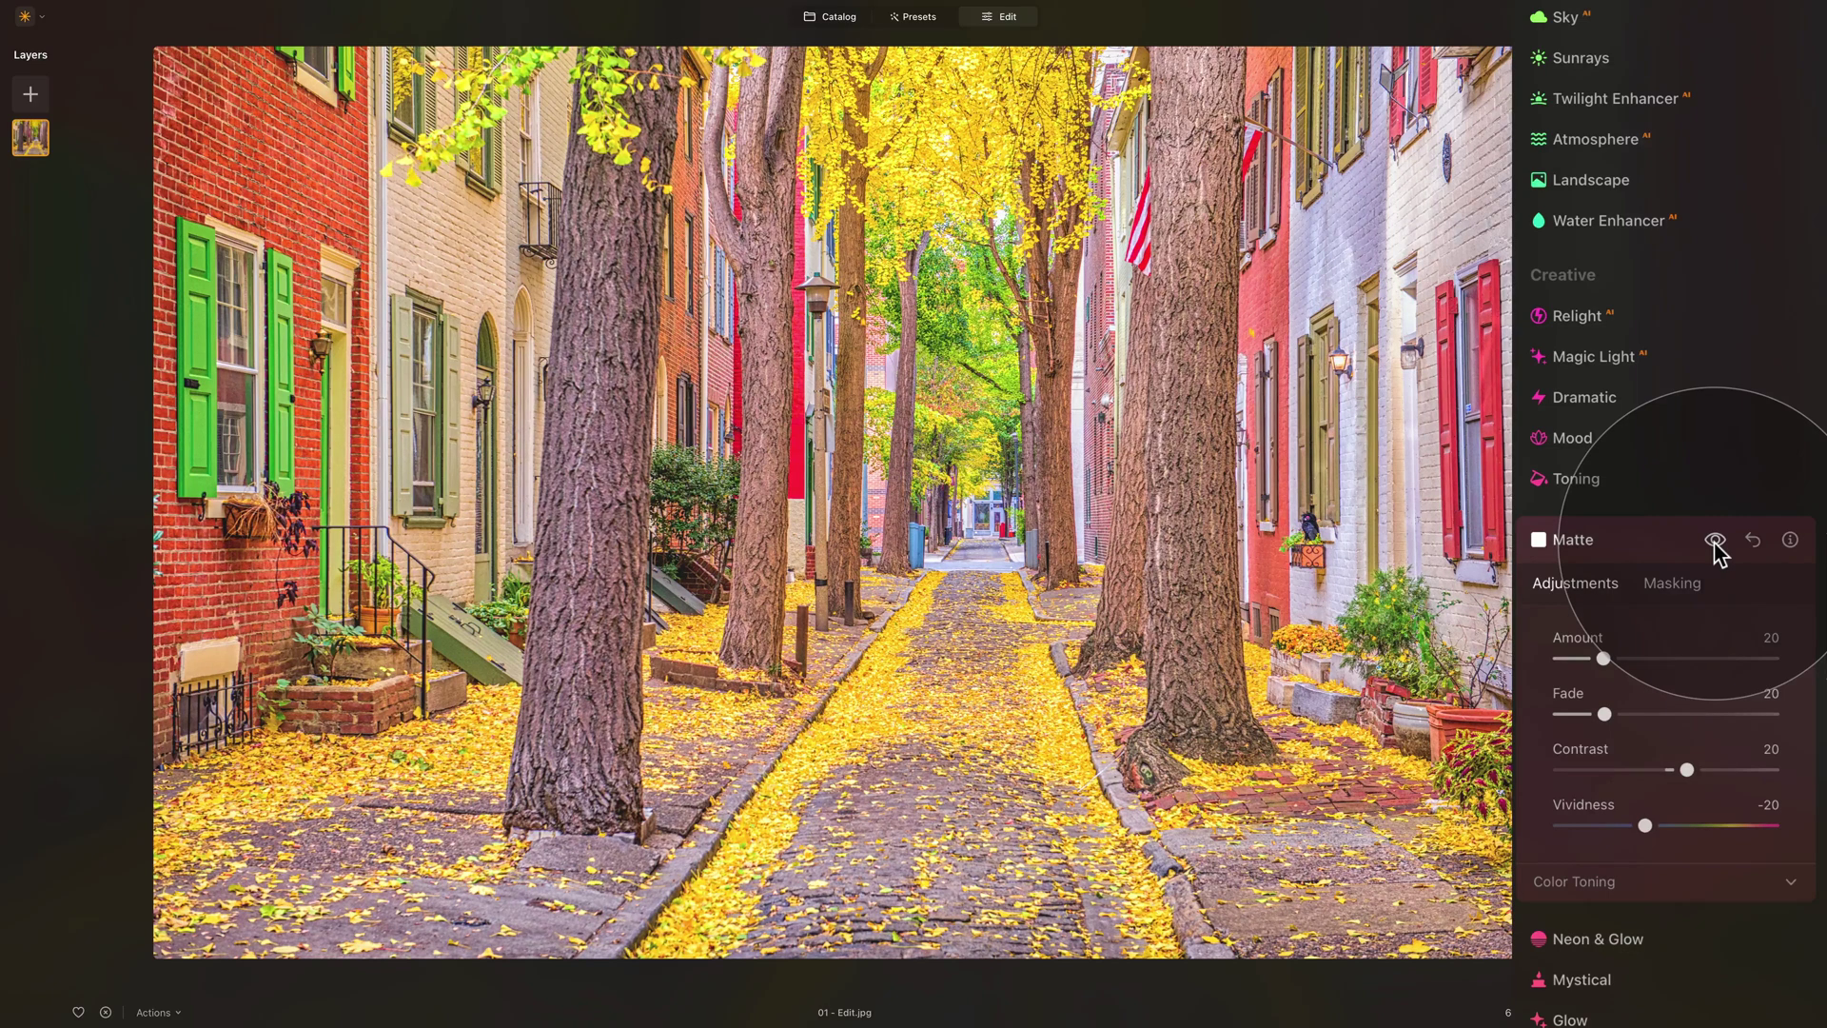
click(1661, 539)
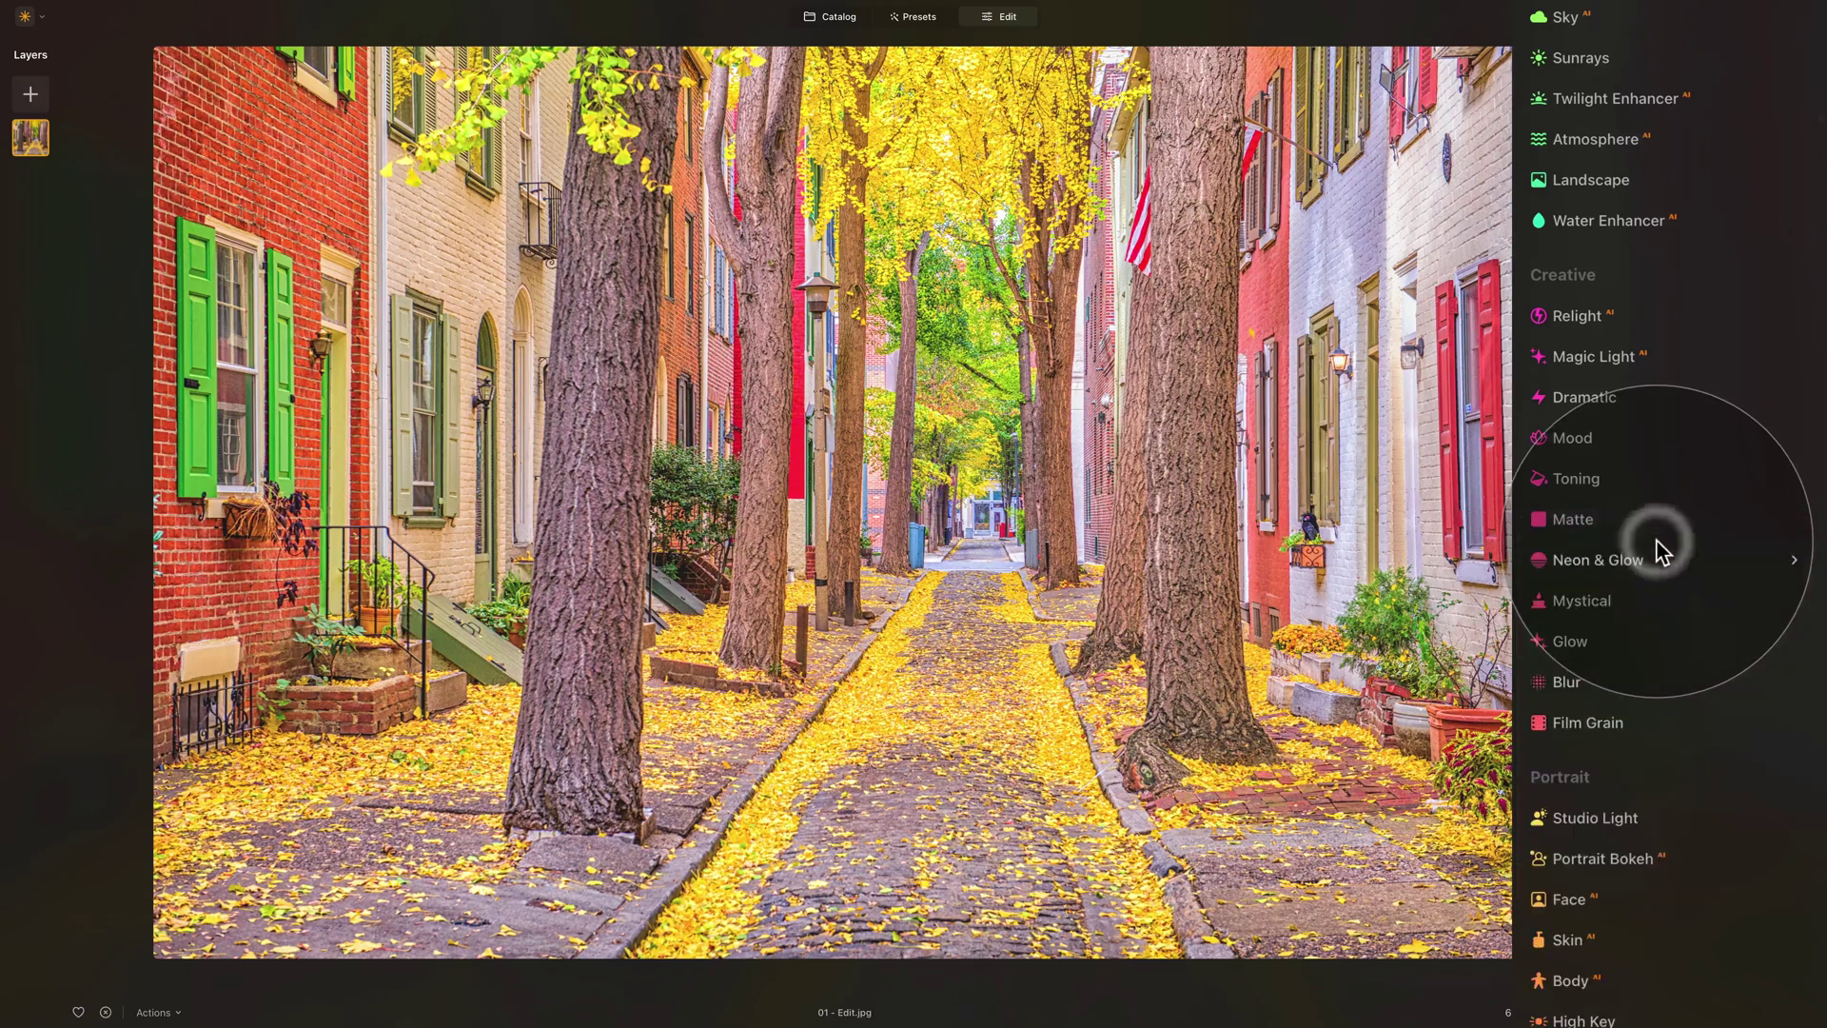
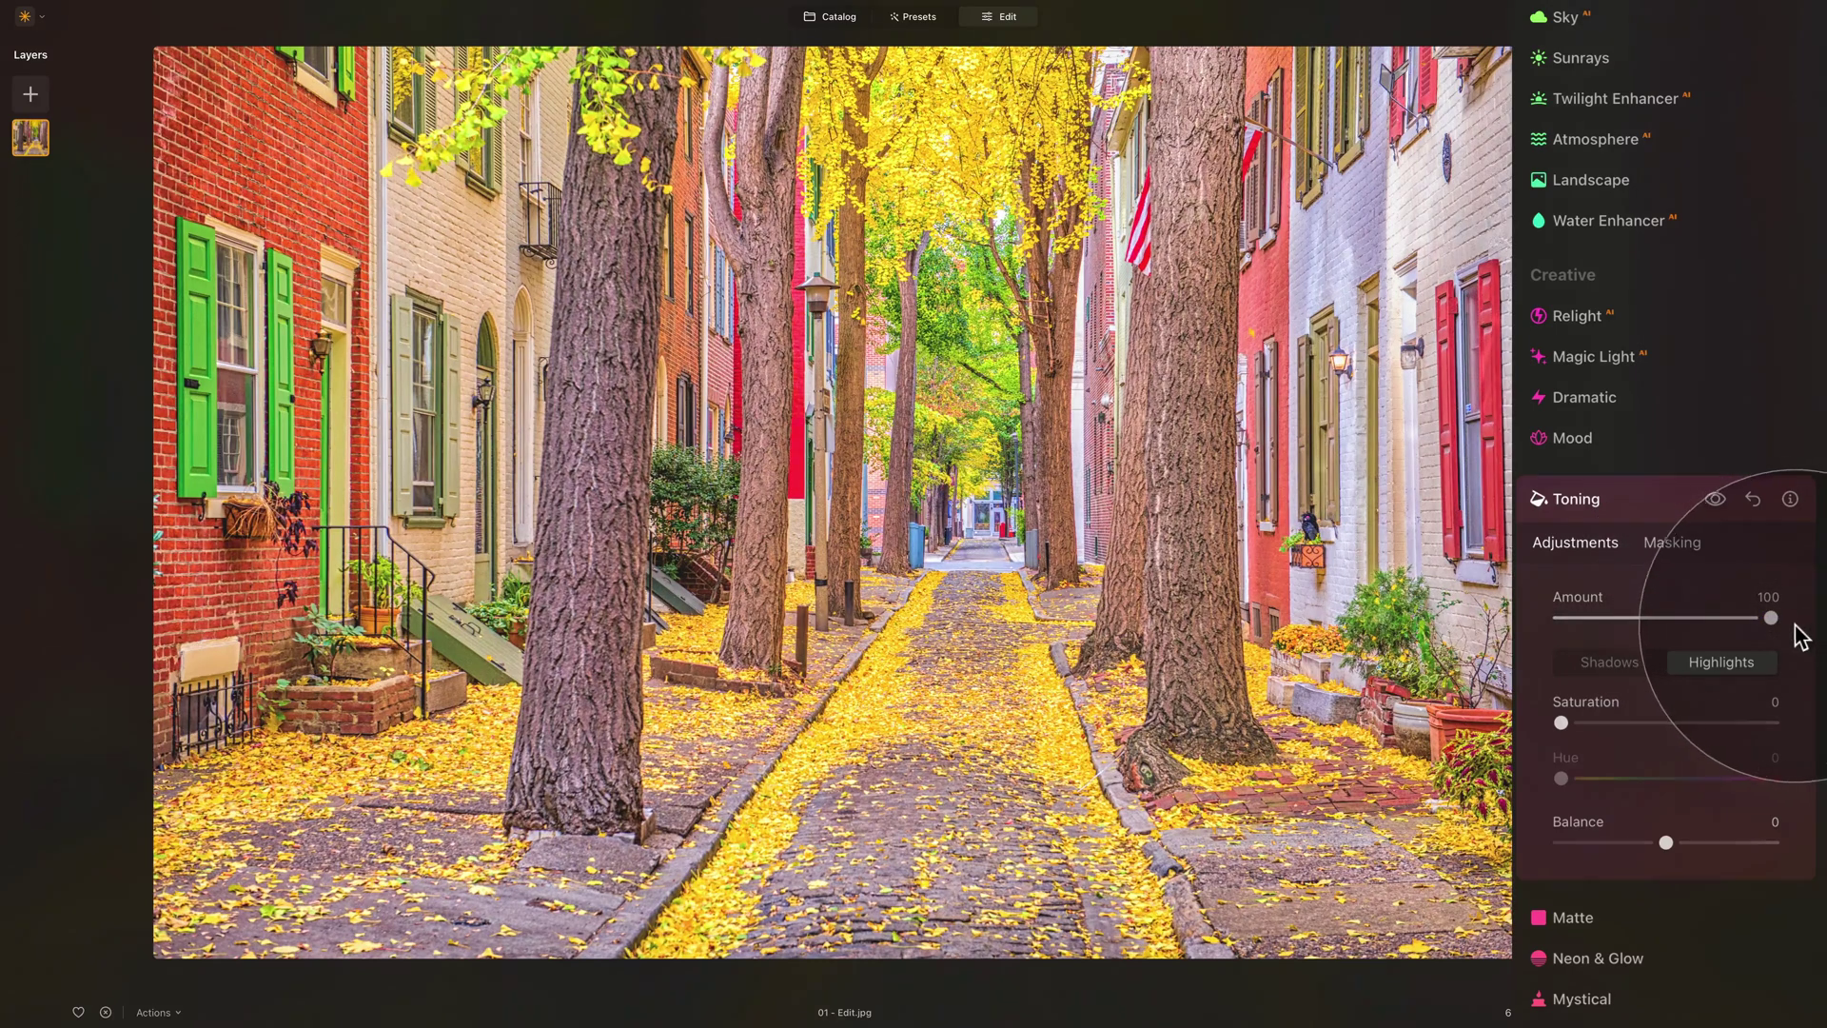
- Tone the photo's shadows purple with Hue 268 and Saturation 20
click(1600, 661)
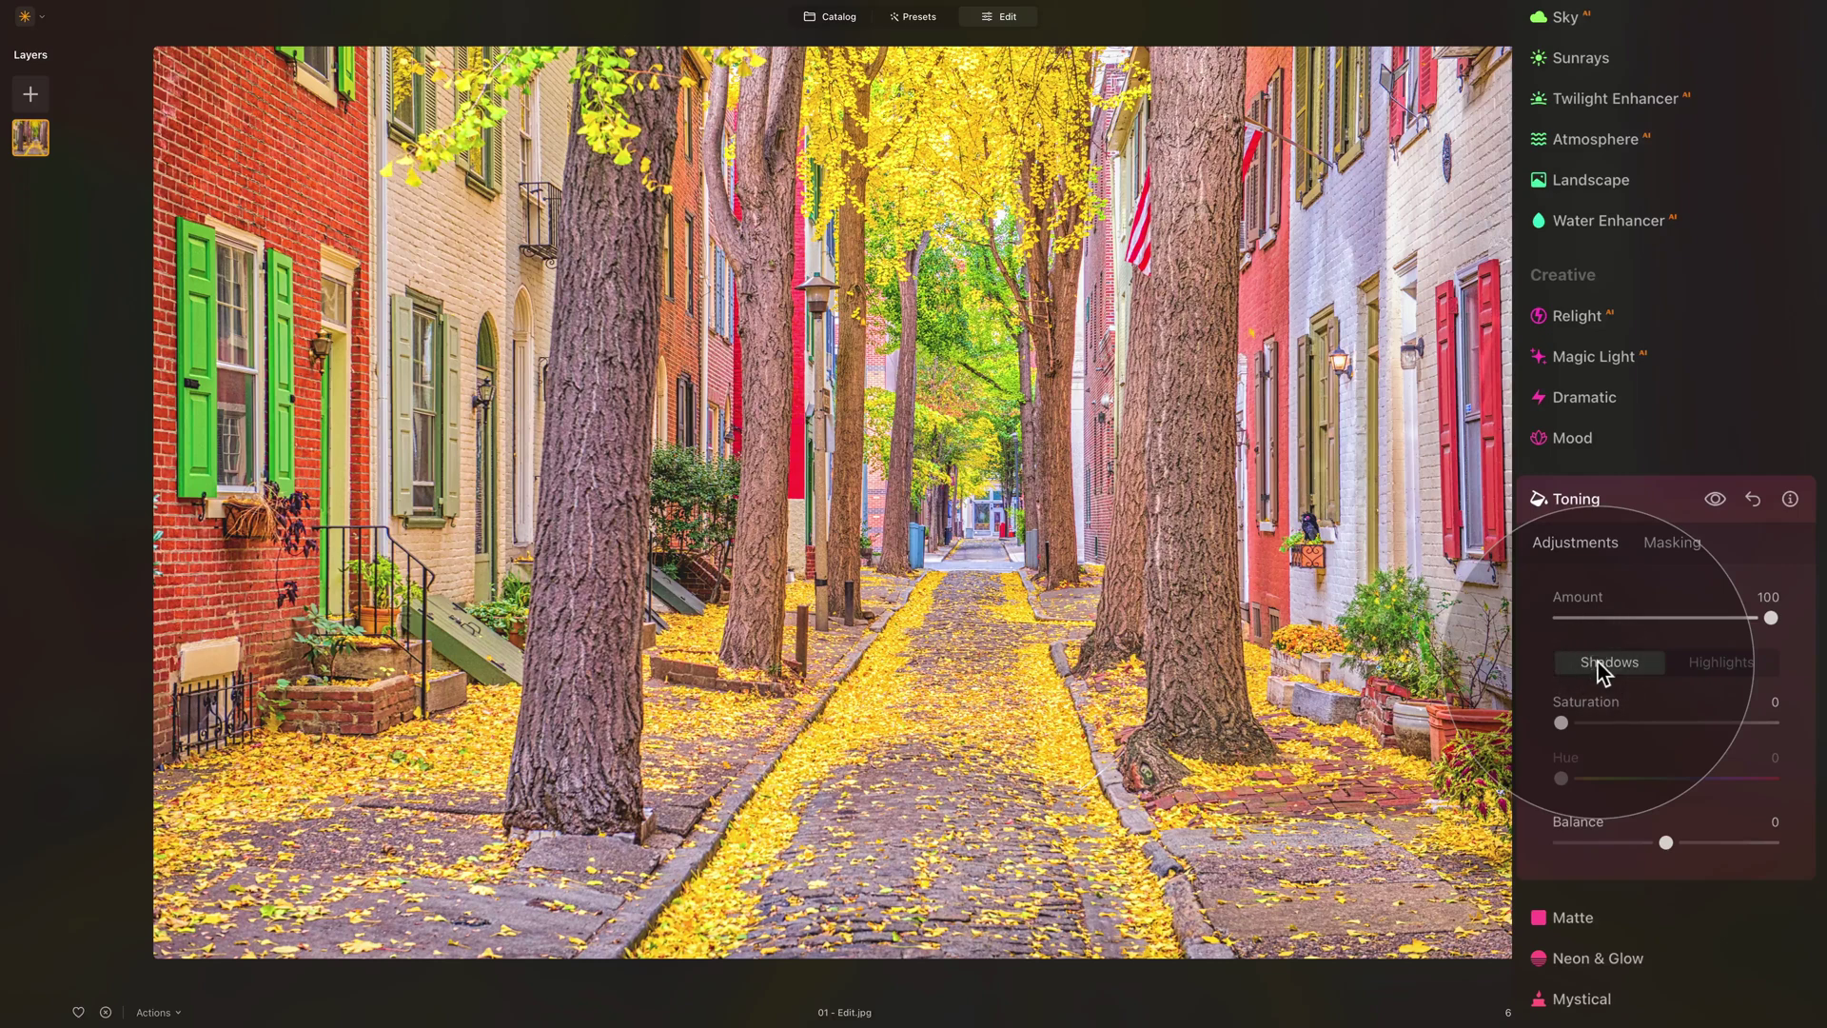
drag(1561, 723, 1704, 722)
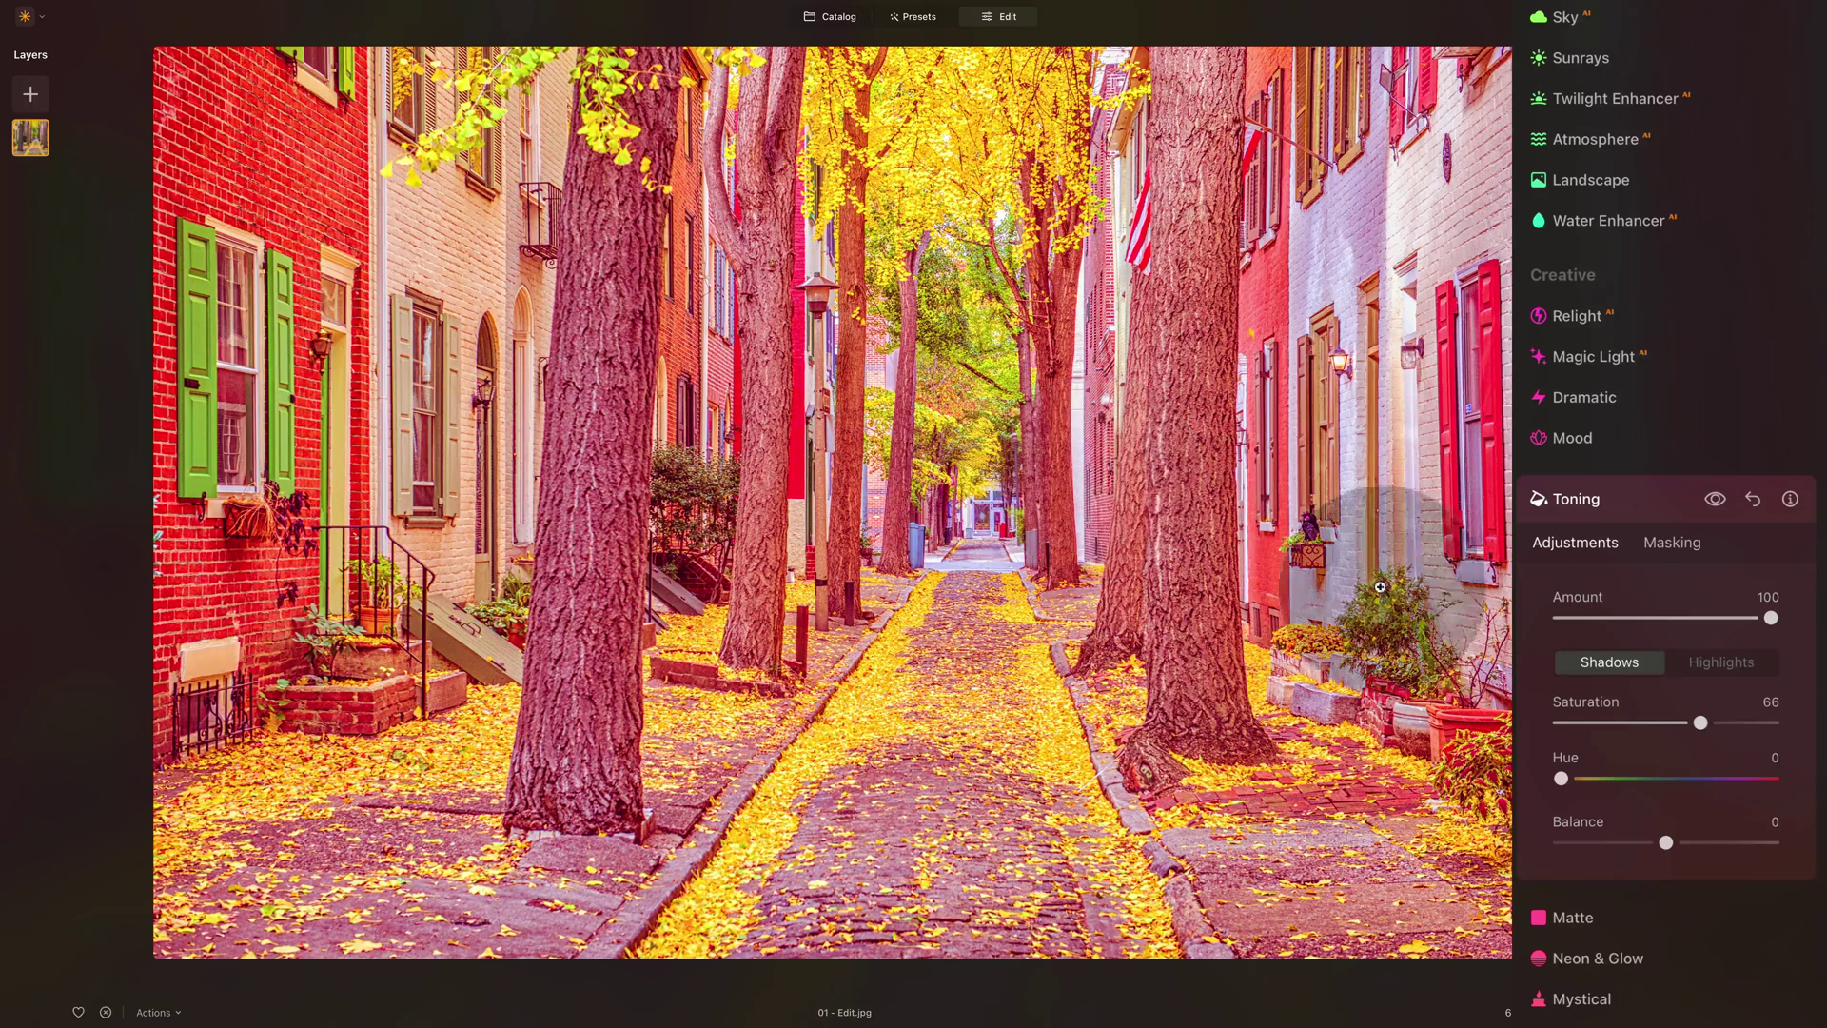
drag(1560, 777, 1721, 778)
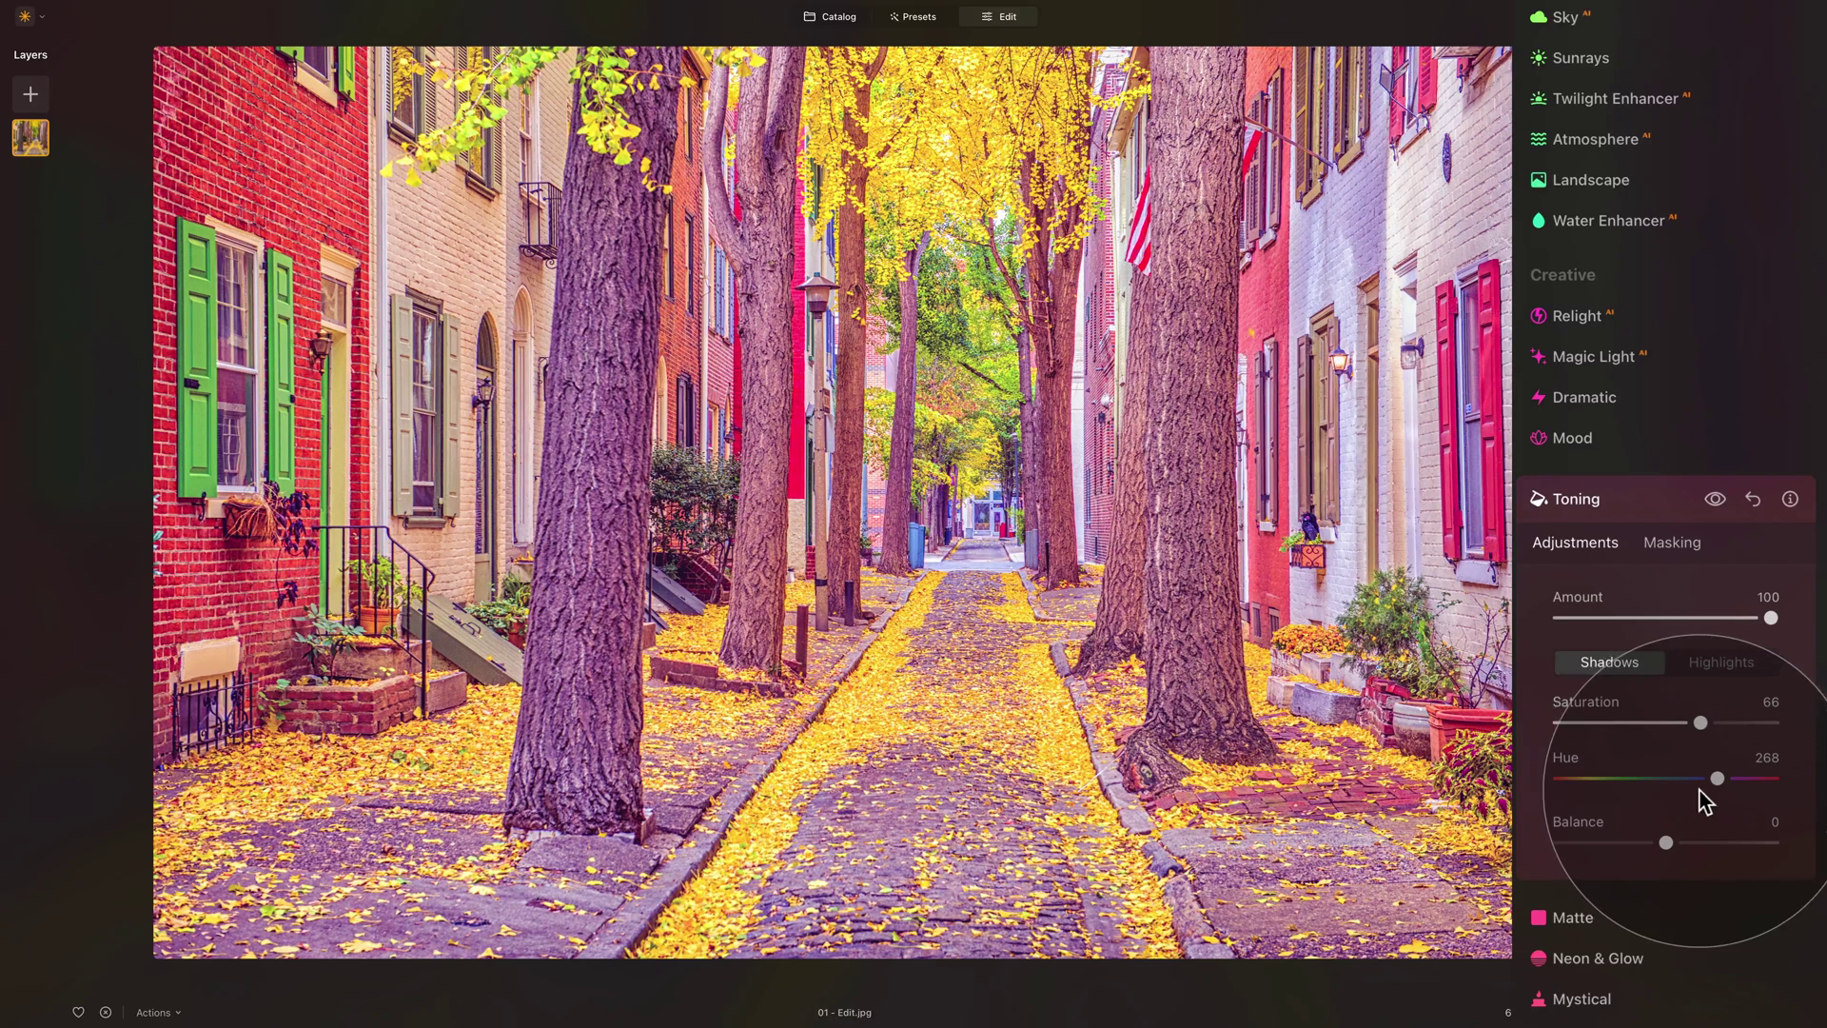
drag(1703, 723, 1604, 718)
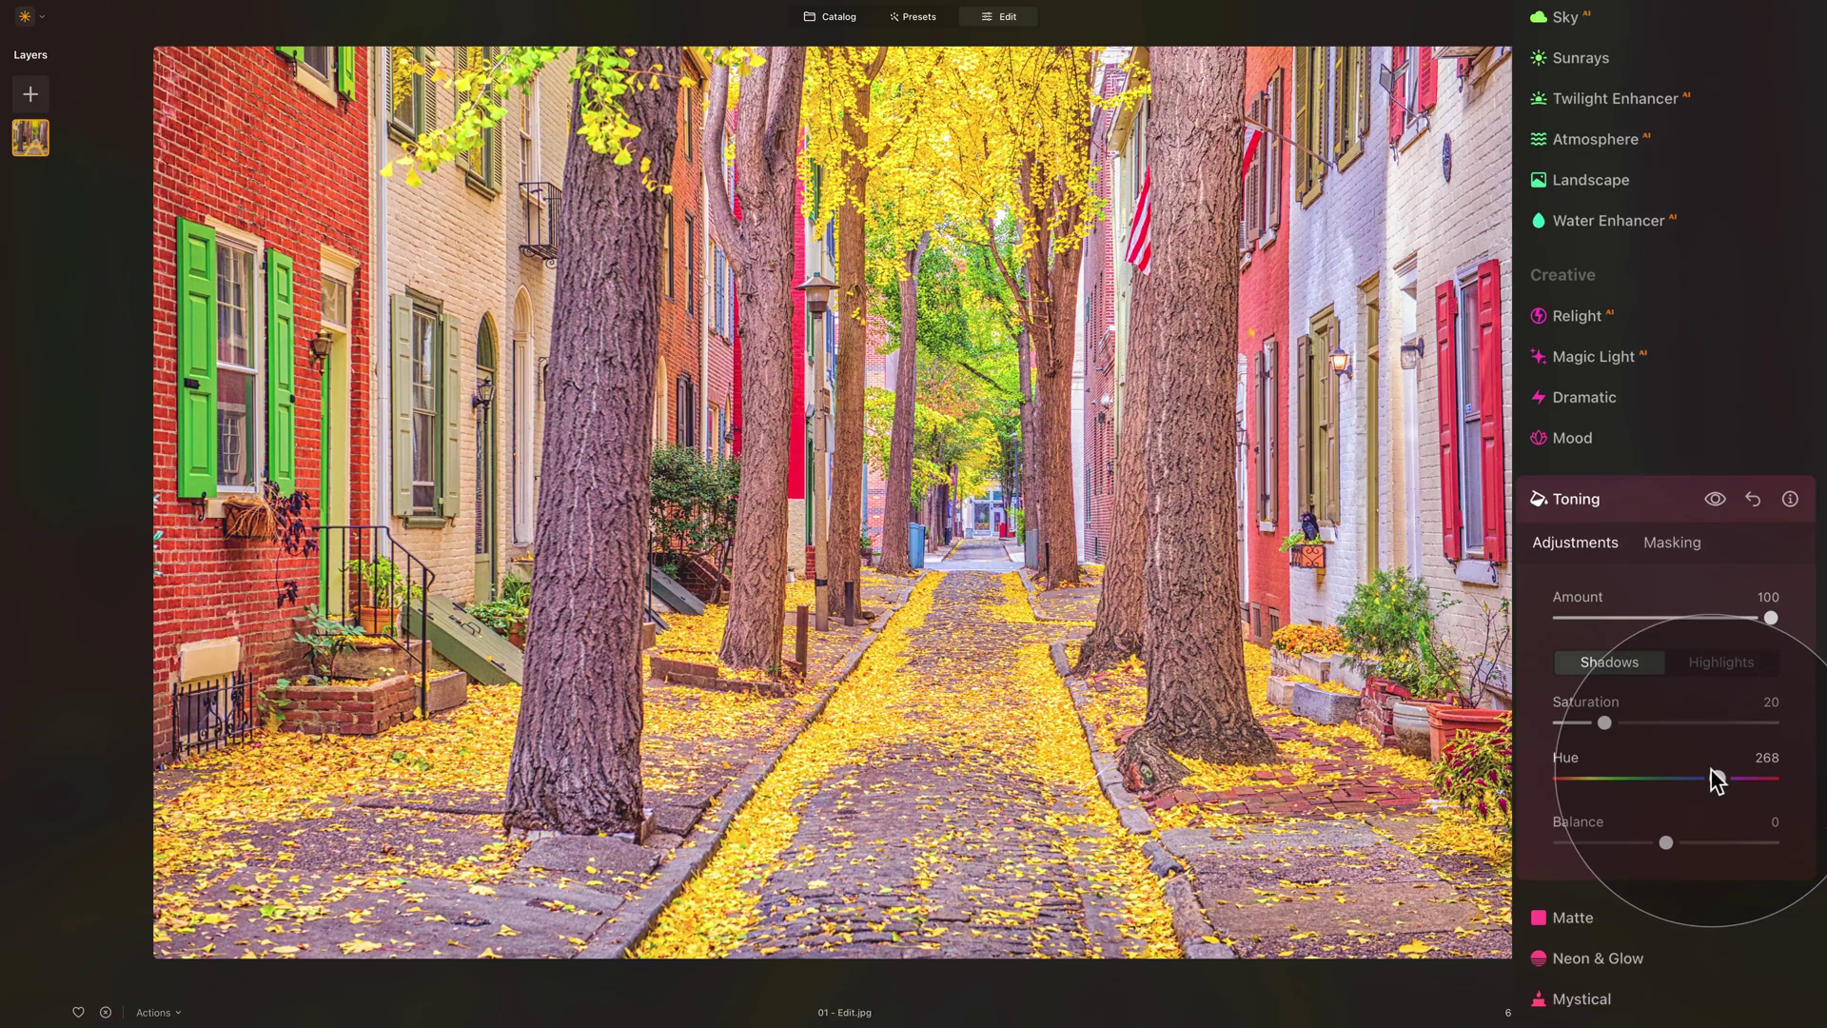
- Tone the highlights with Hue 268 and Saturation 18, and compare the photo with and without Toning
click(1719, 663)
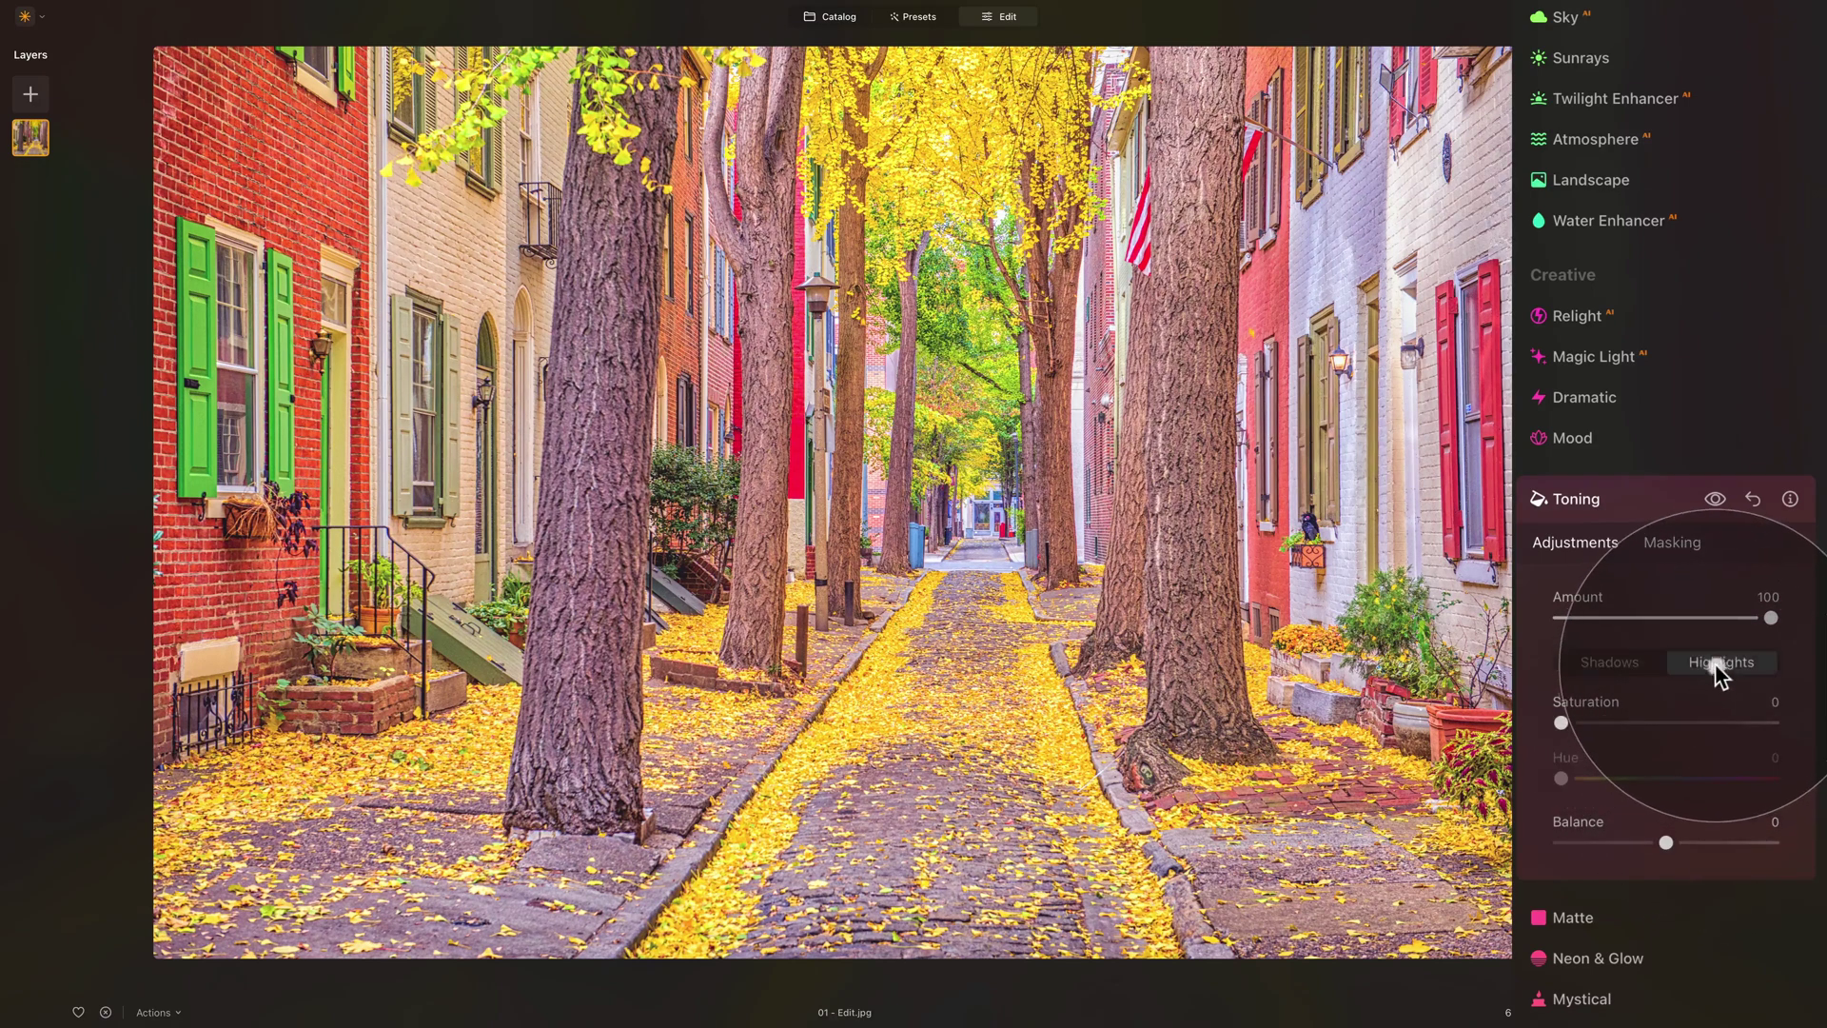
drag(1560, 722, 1660, 724)
drag(1566, 784, 1619, 779)
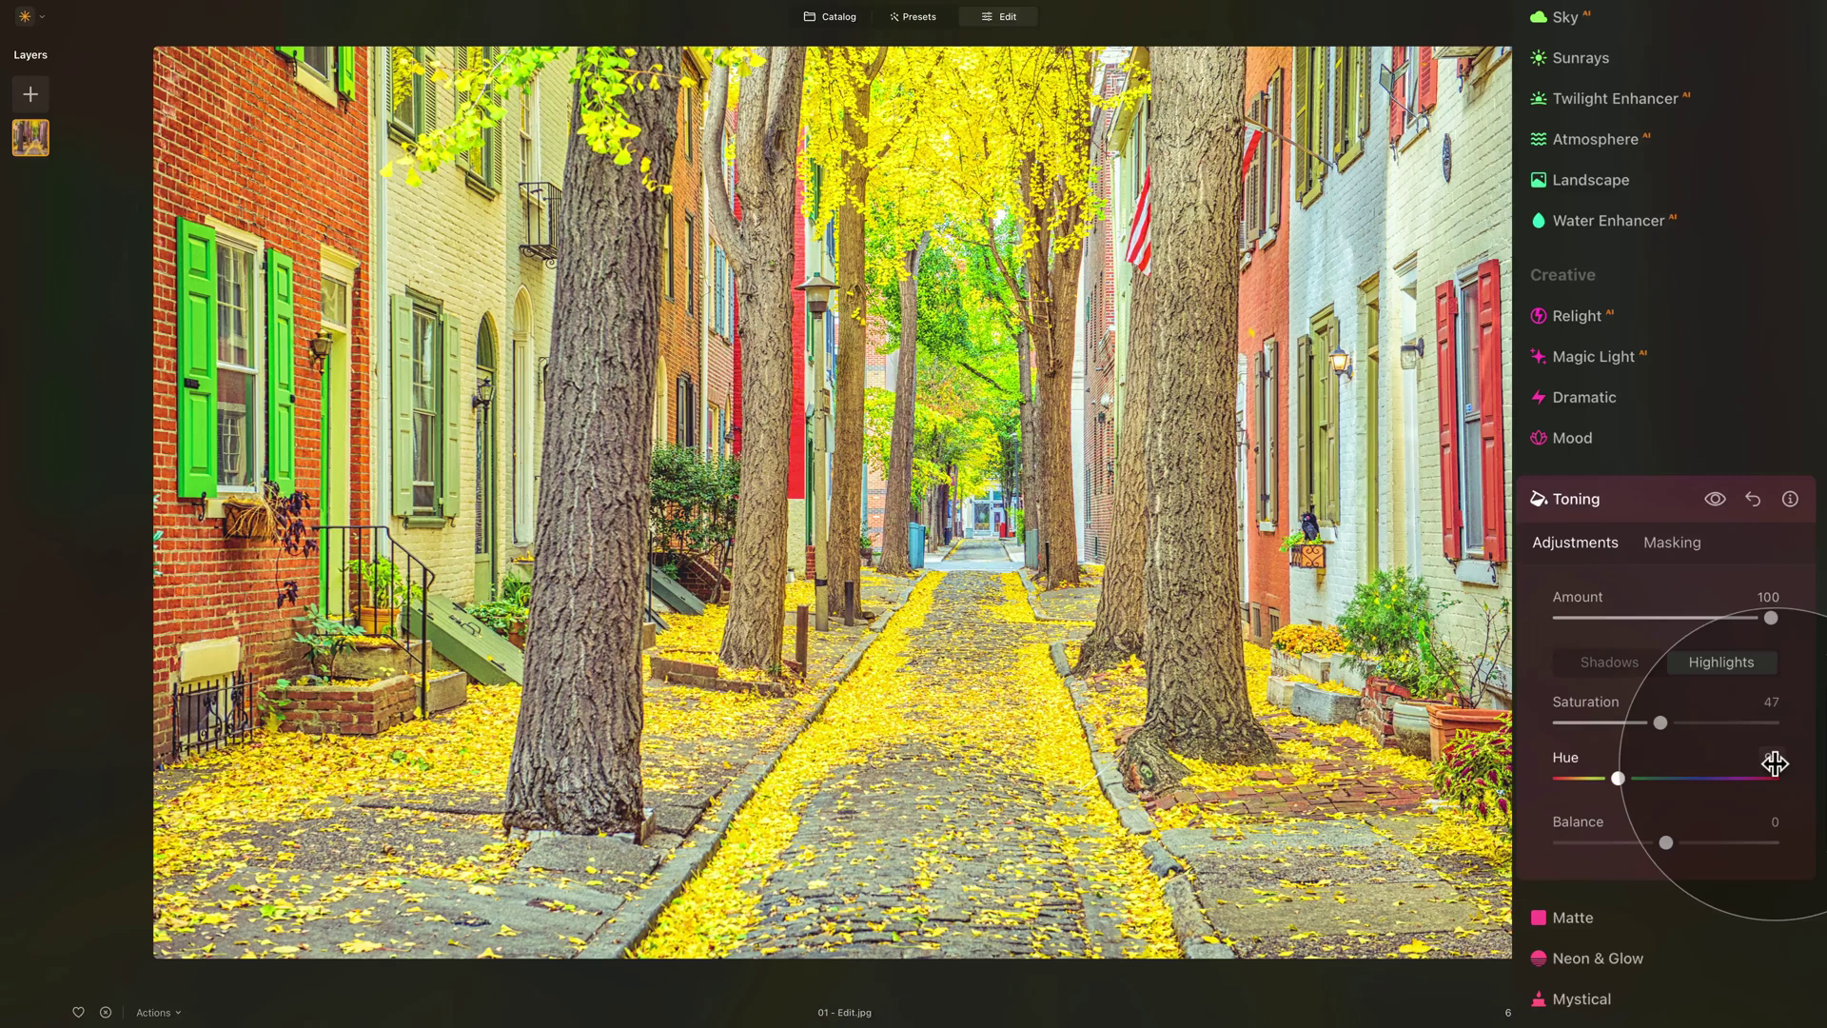
click(1774, 761)
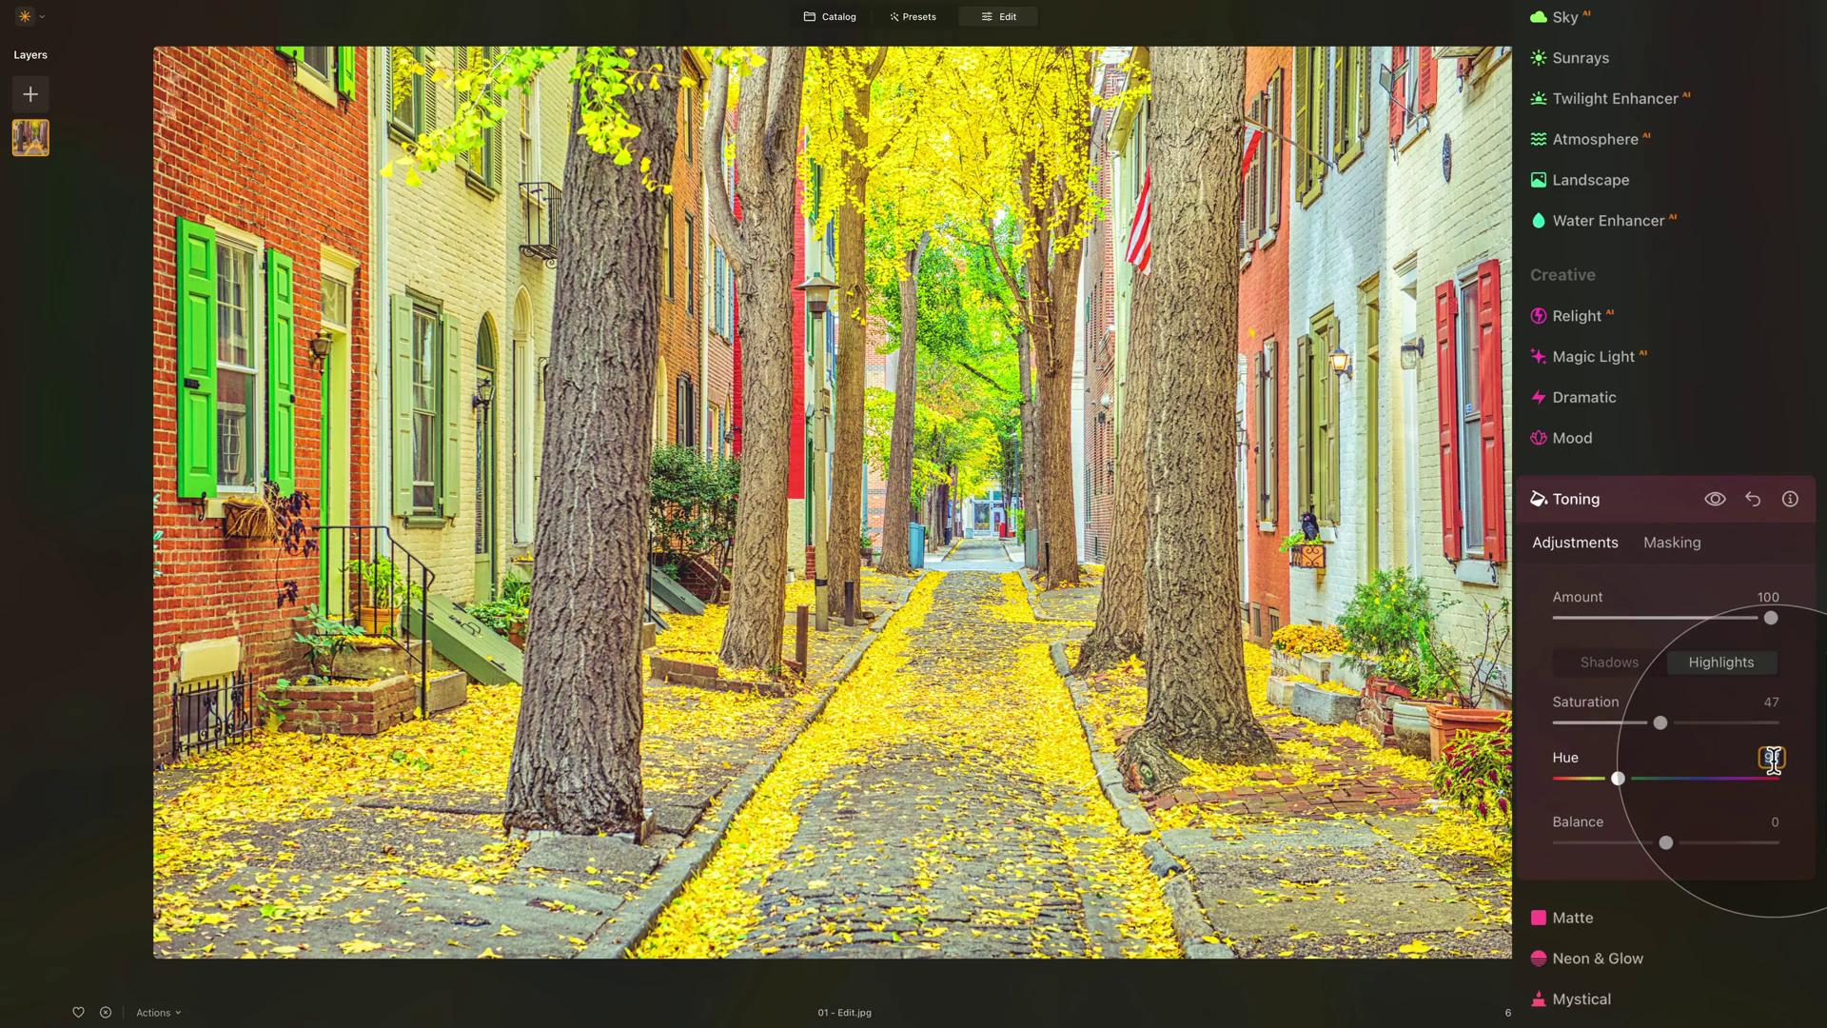
text(268)
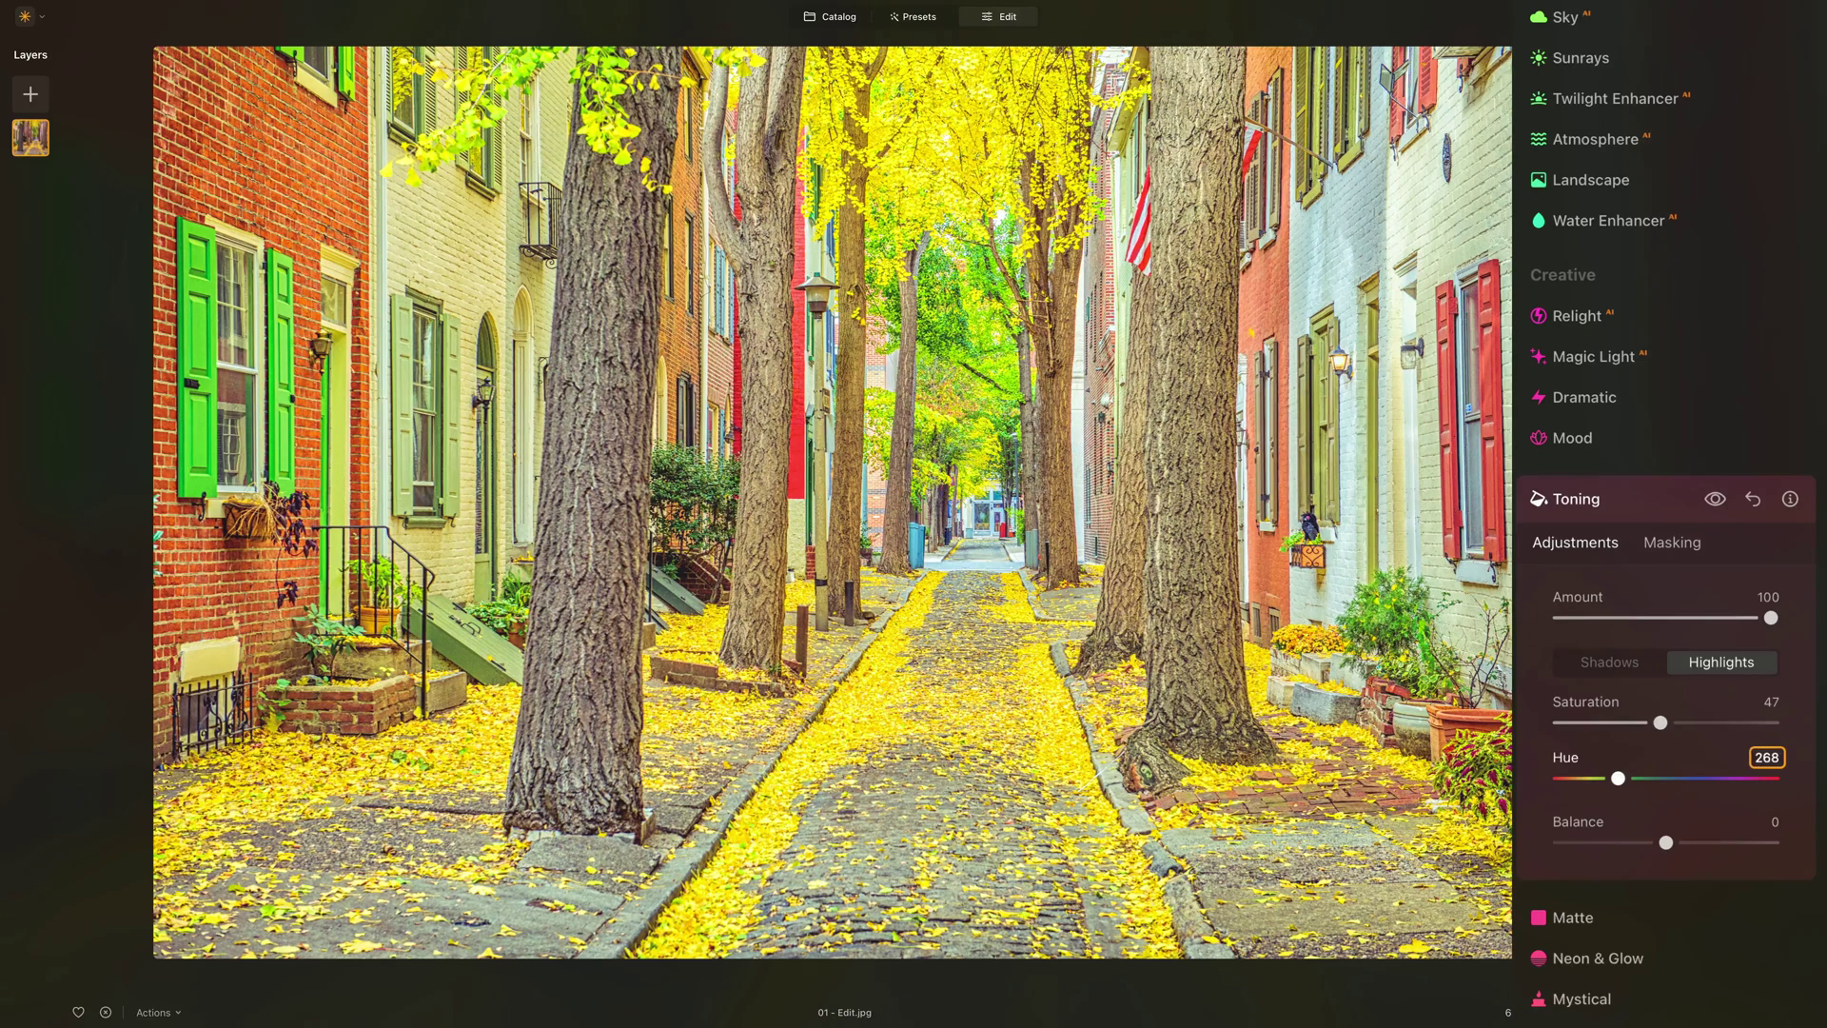
key(Return)
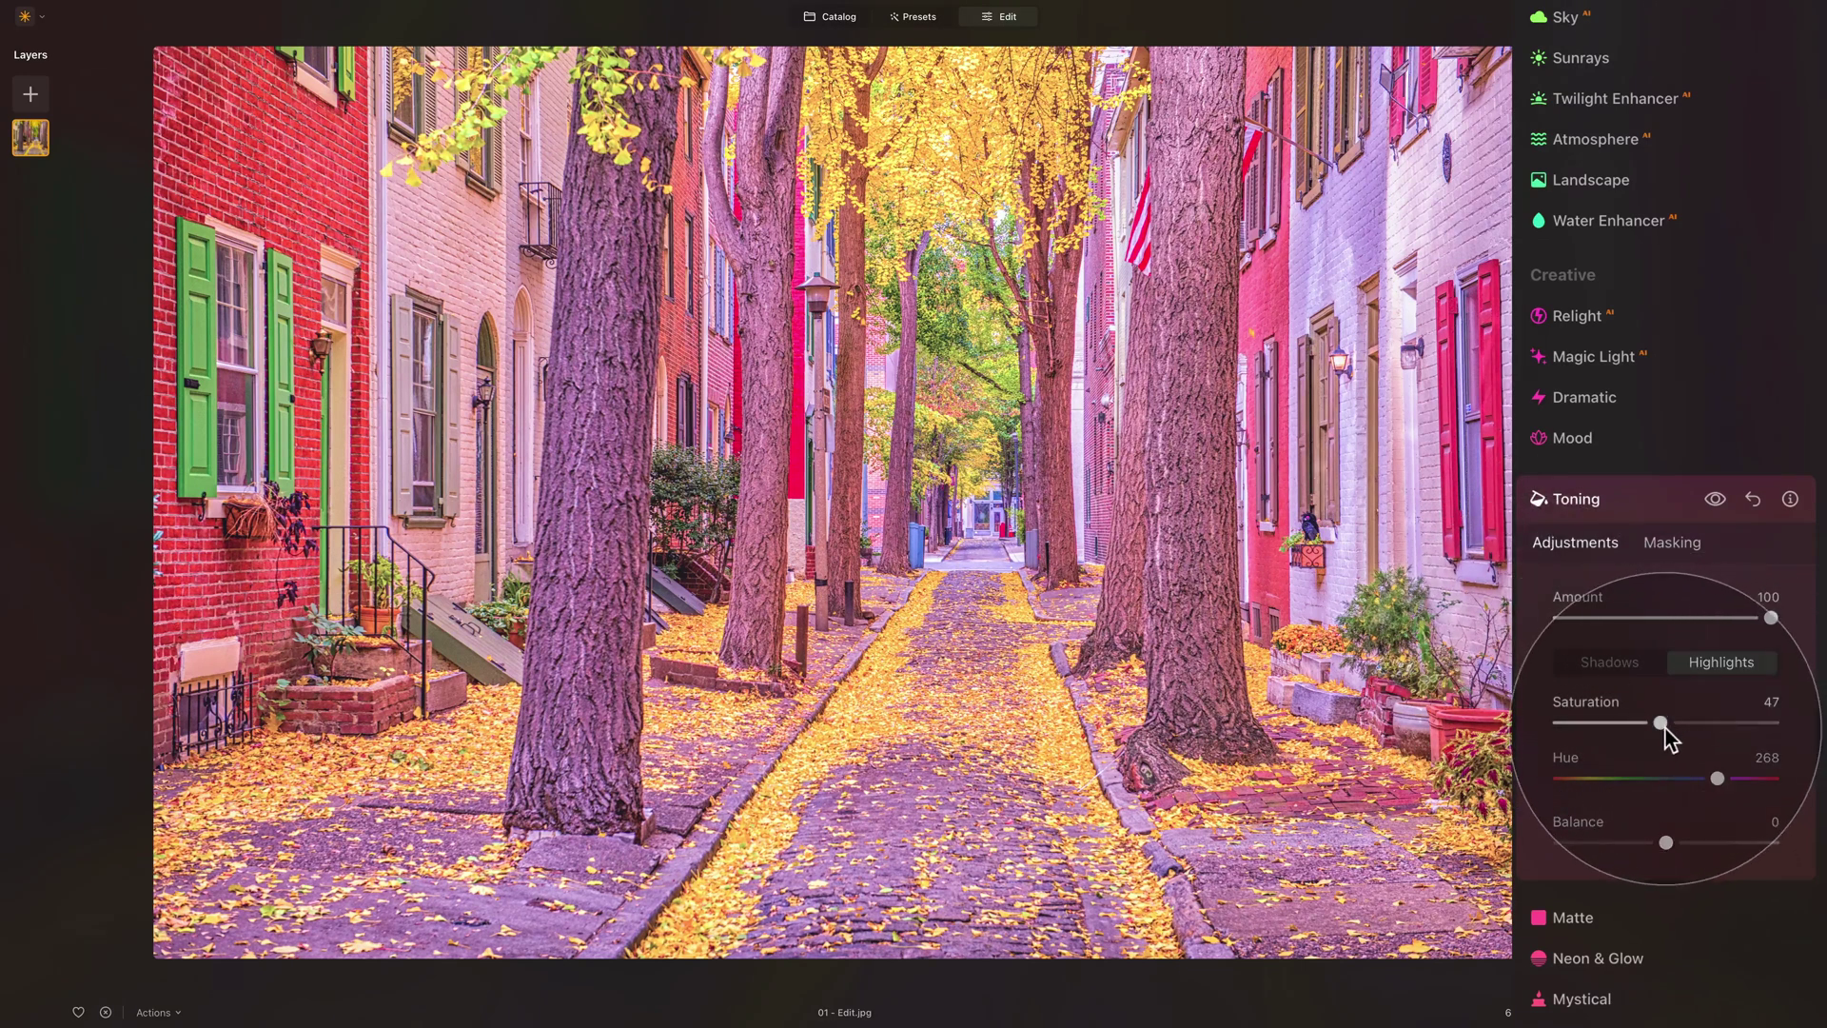
drag(1660, 723, 1599, 722)
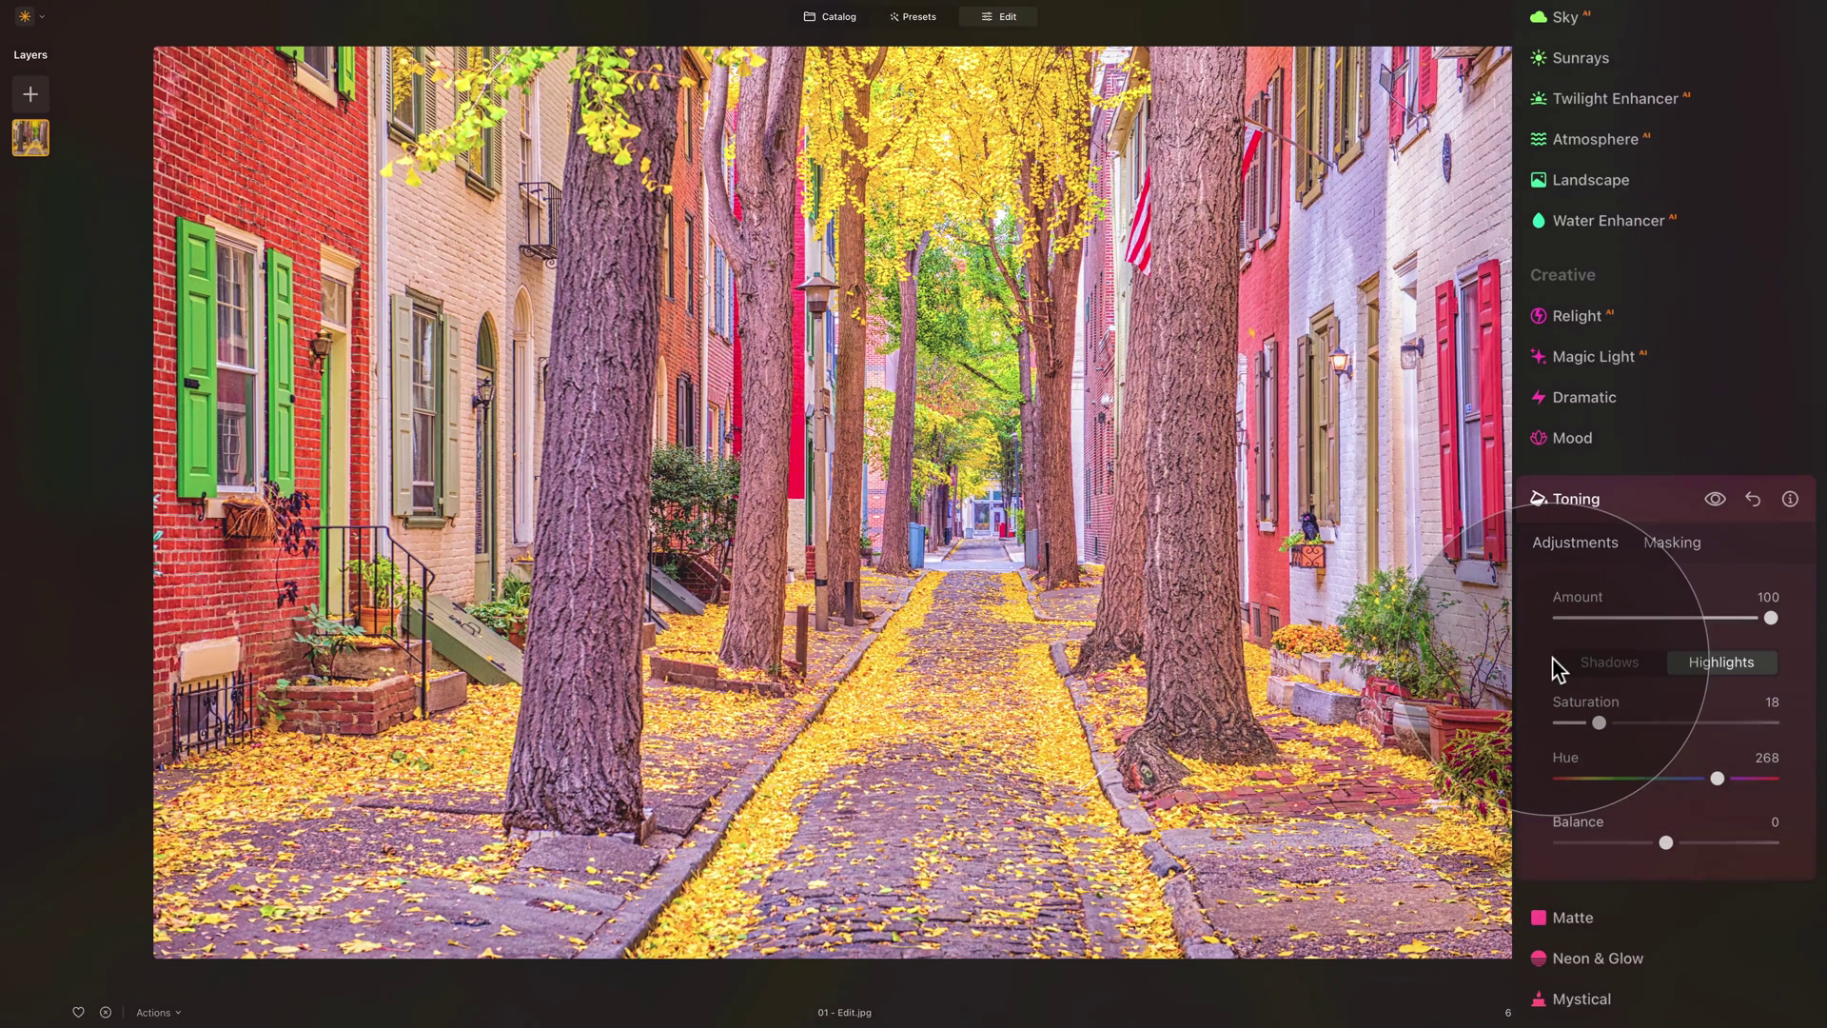
click(1715, 501)
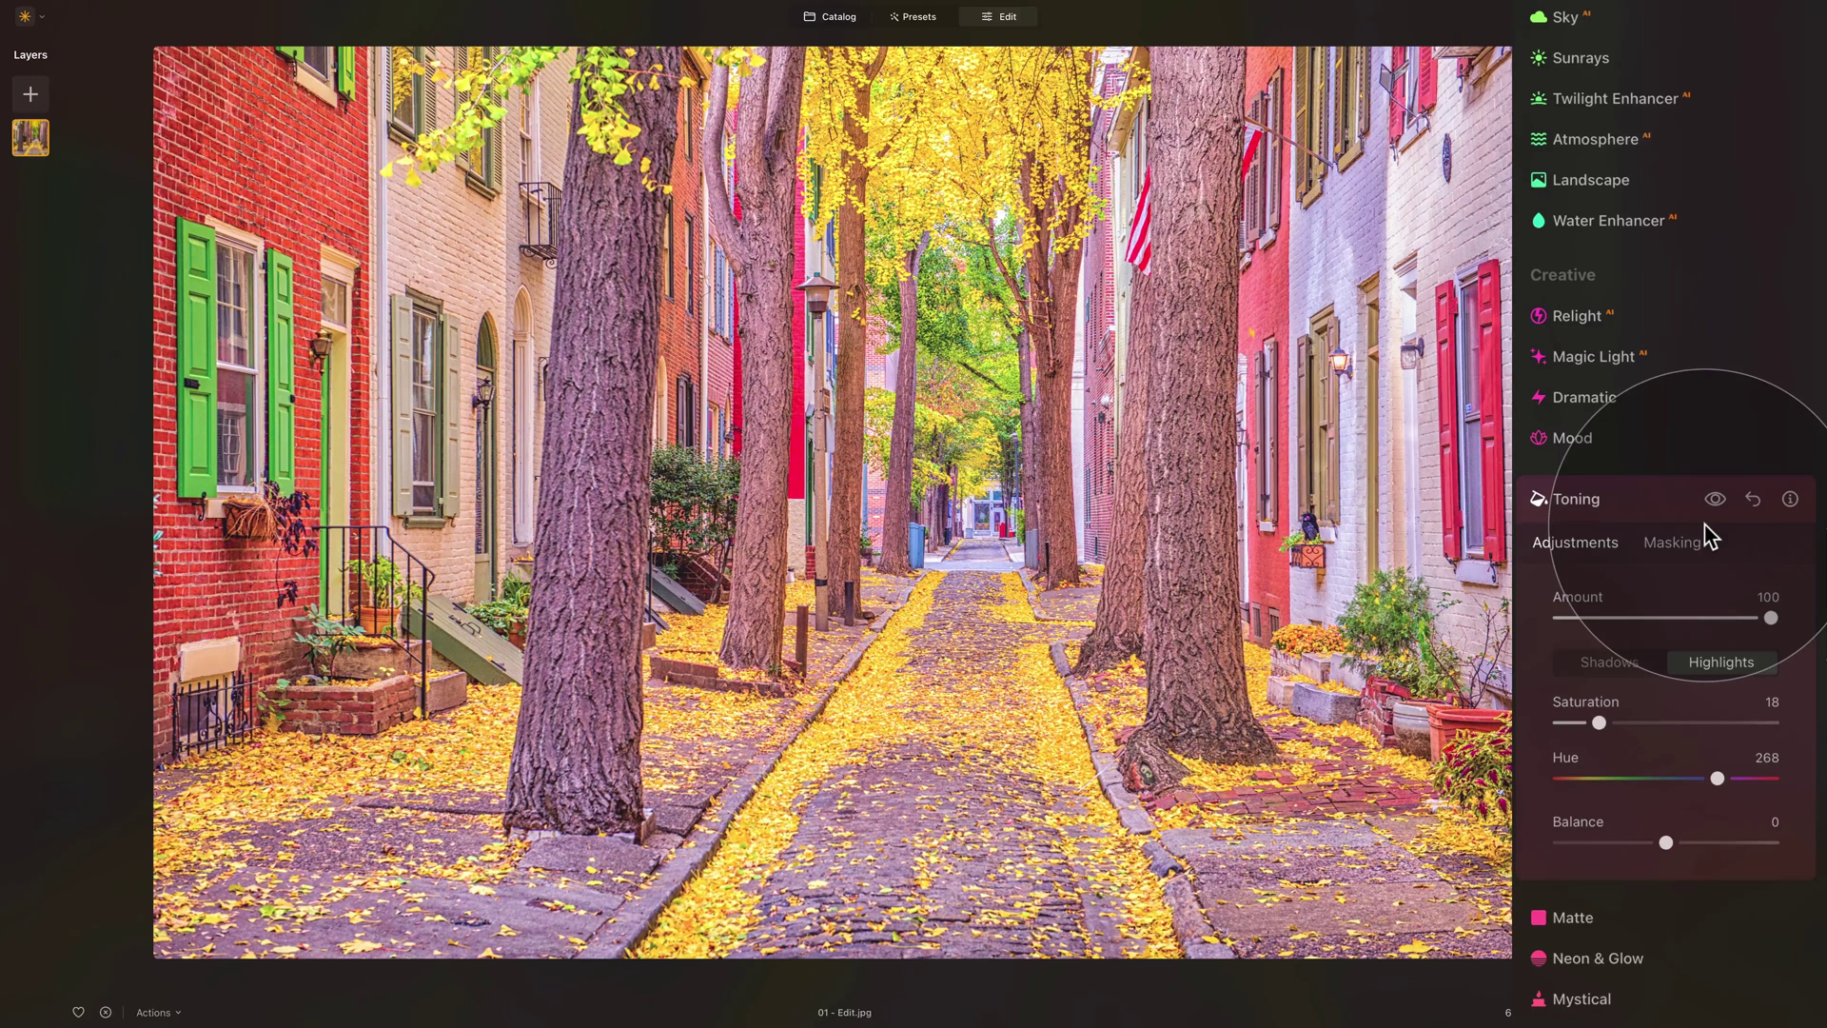
click(1655, 504)
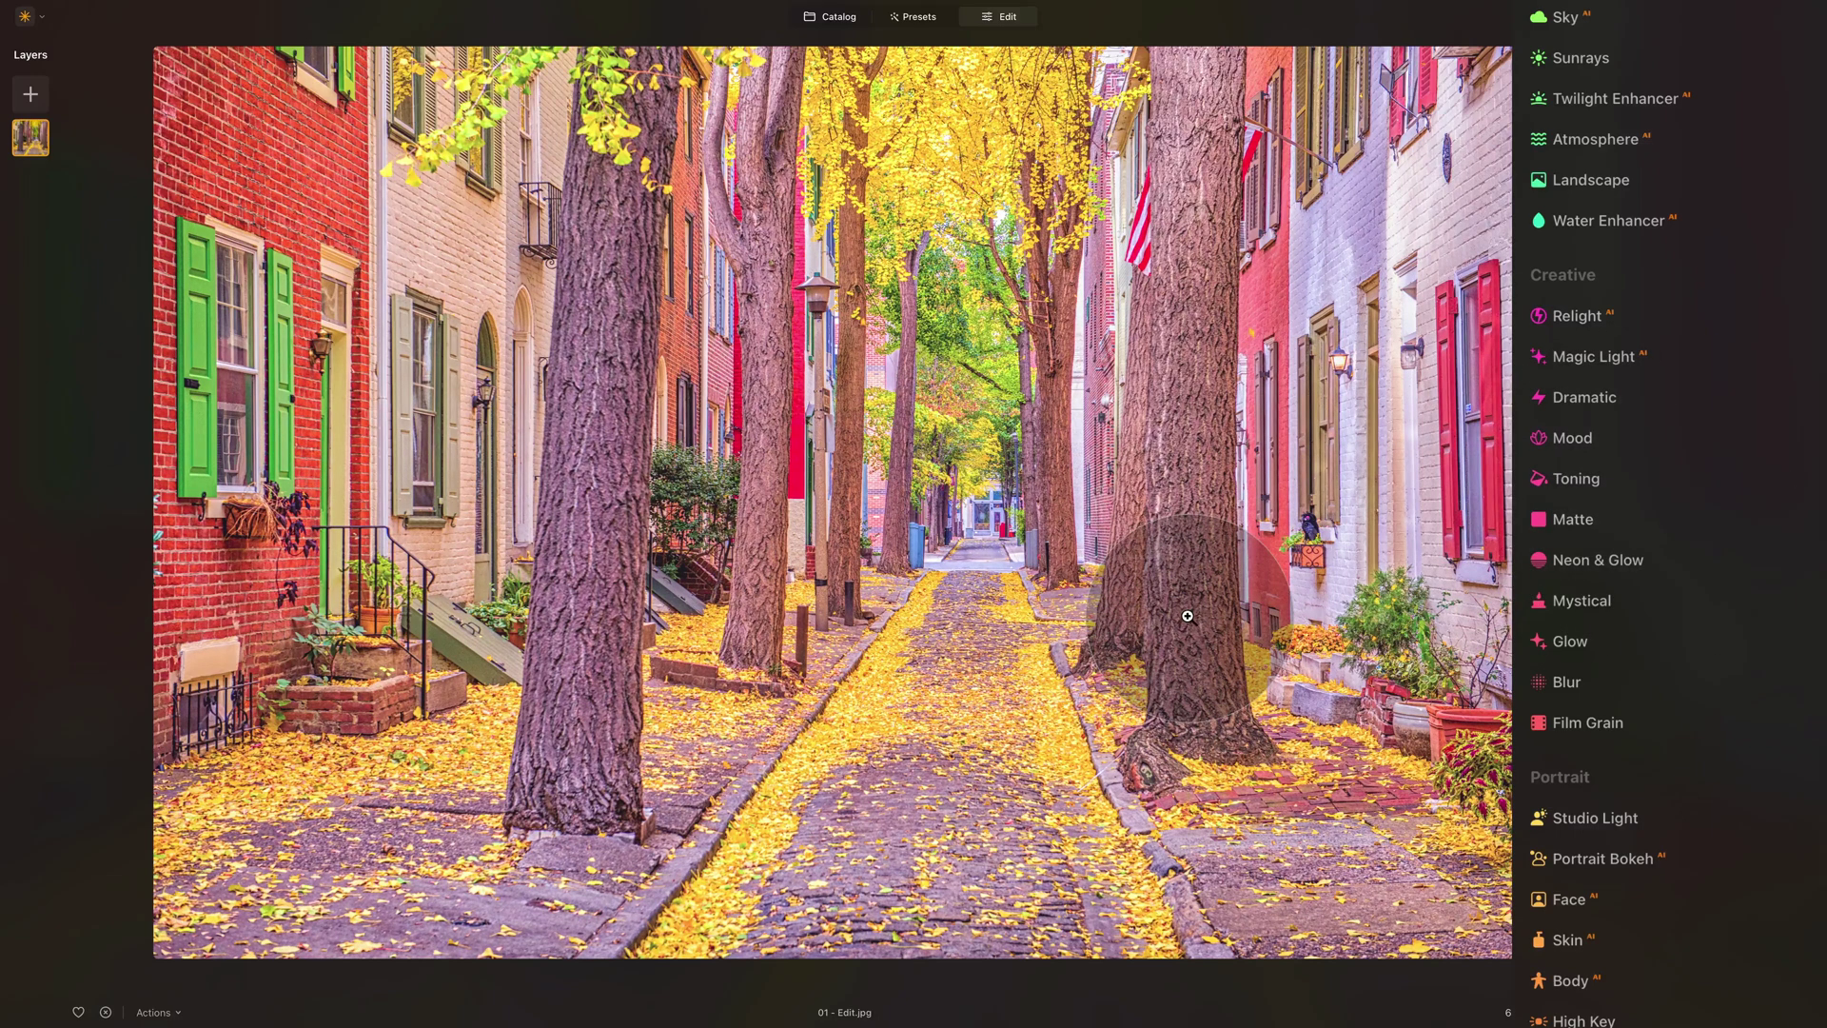
- Apply Supercontrast with Highlights Contrast 15 and Midtones Contrast 15, and compare the photo with and without it
scroll(952, 614, down, 3)
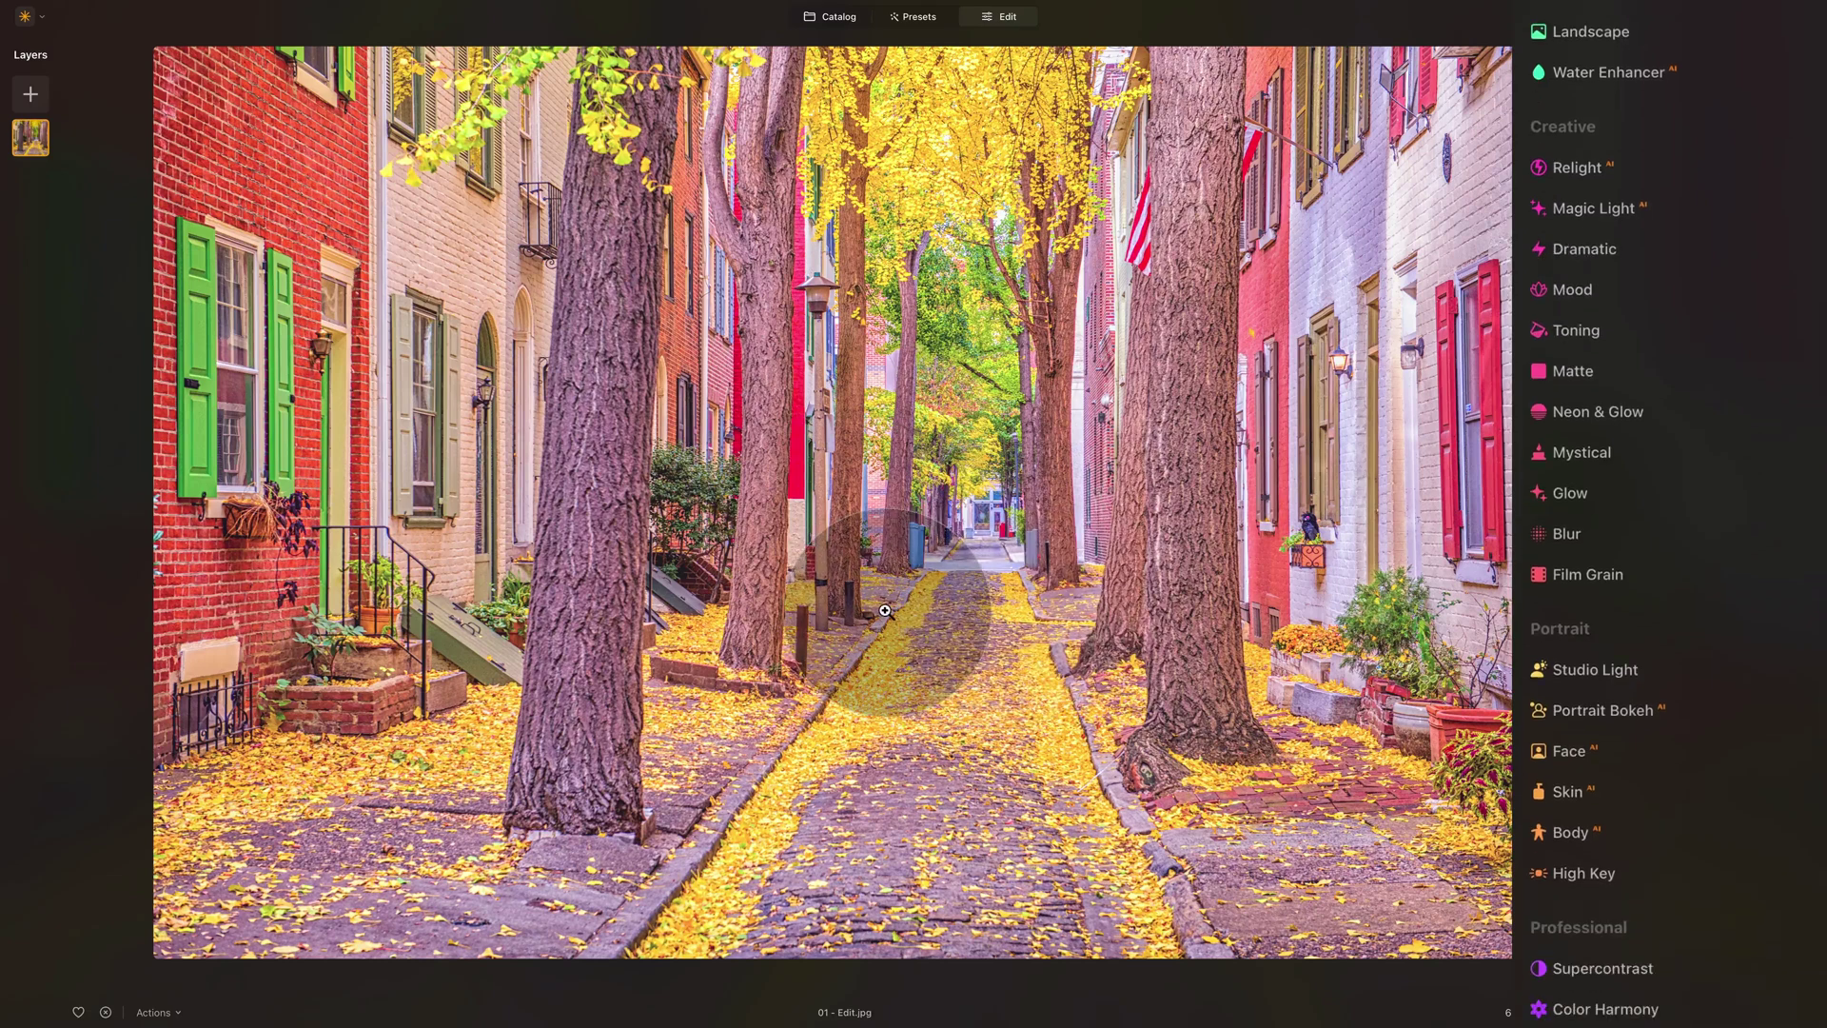
scroll(1641, 329, down, 2)
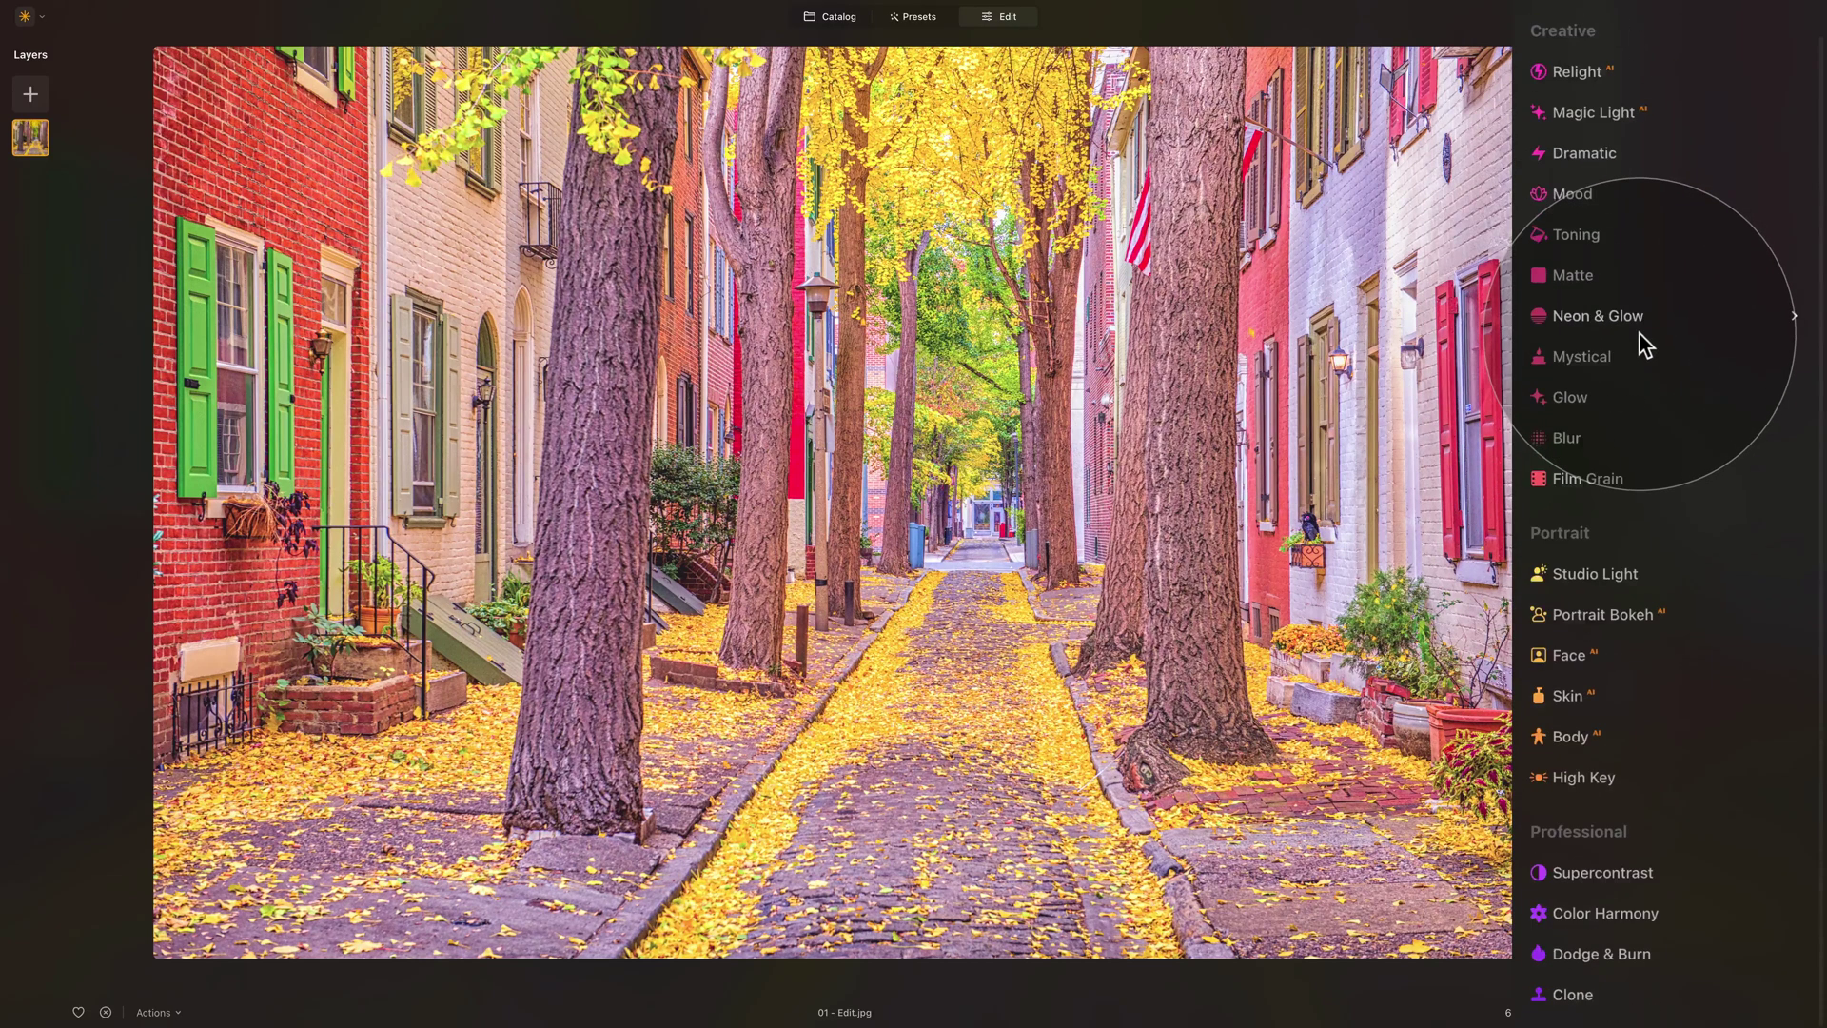
click(1618, 872)
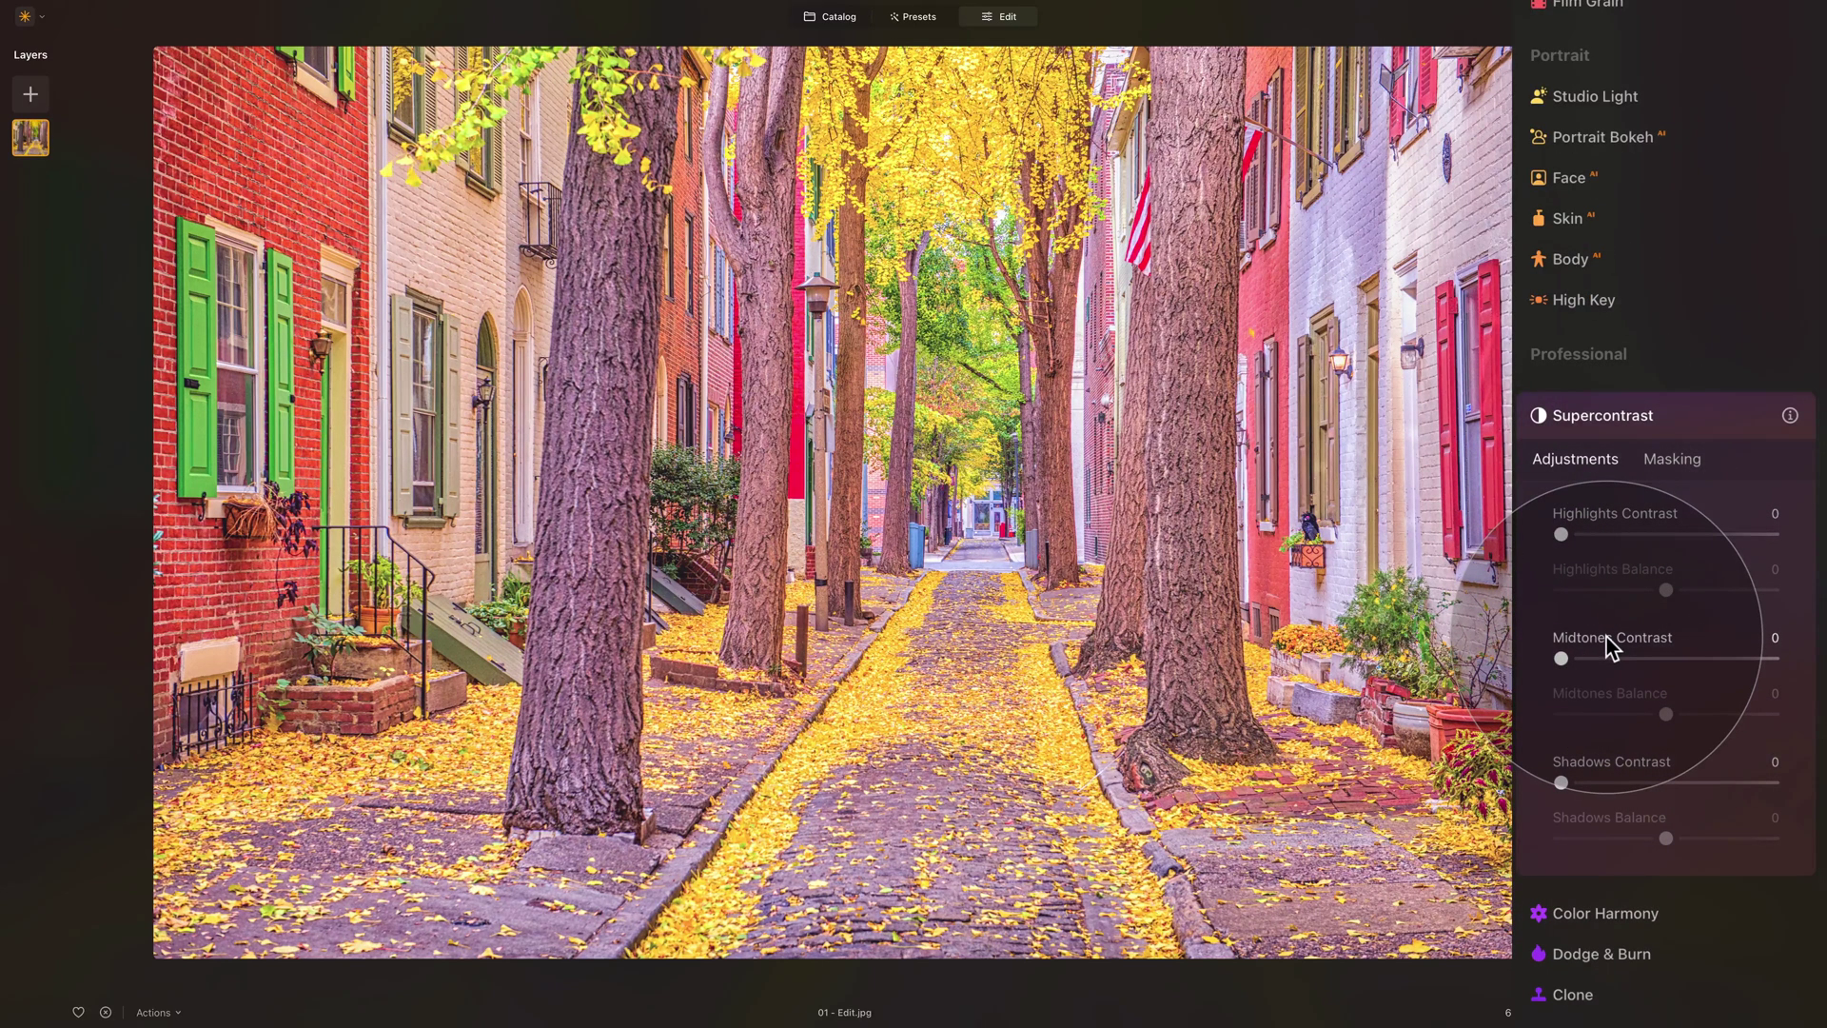
mouse_move(1561, 533)
mouse_down()
mouse_move(1629, 534)
mouse_move(1597, 534)
mouse_up()
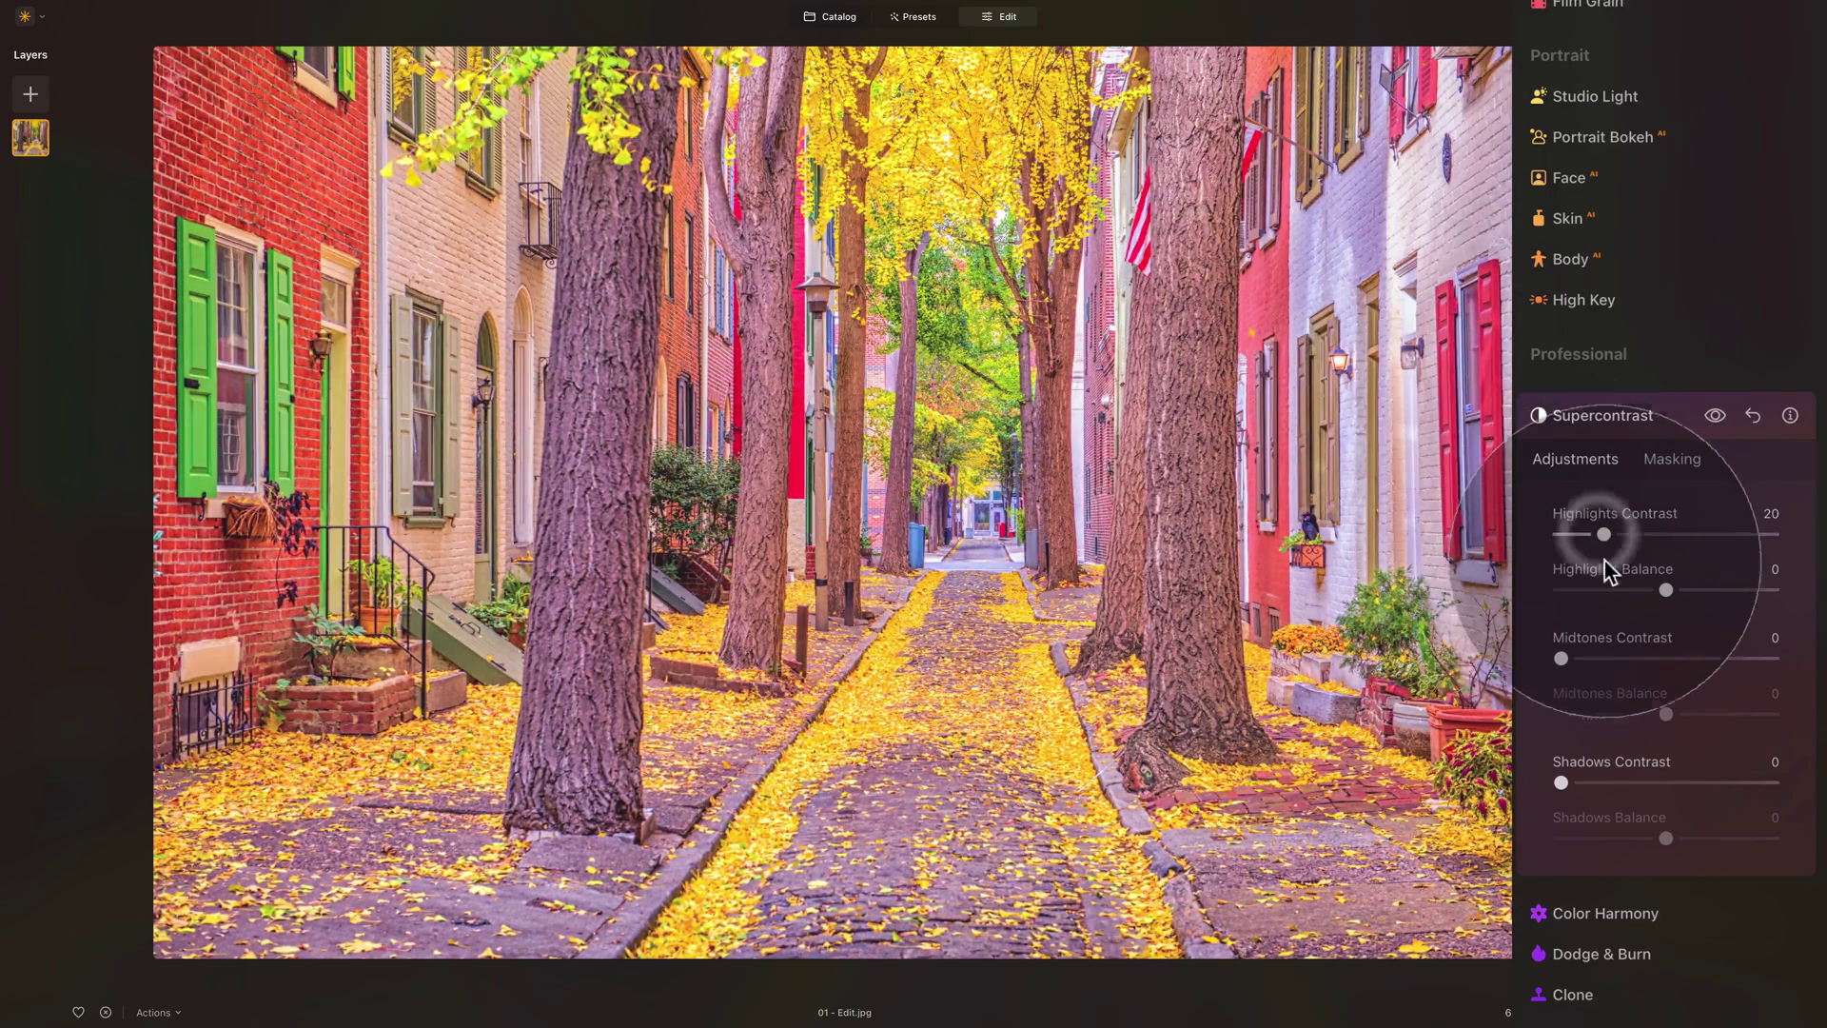
mouse_move(1566, 658)
mouse_down()
mouse_move(1615, 658)
mouse_move(1599, 656)
mouse_up()
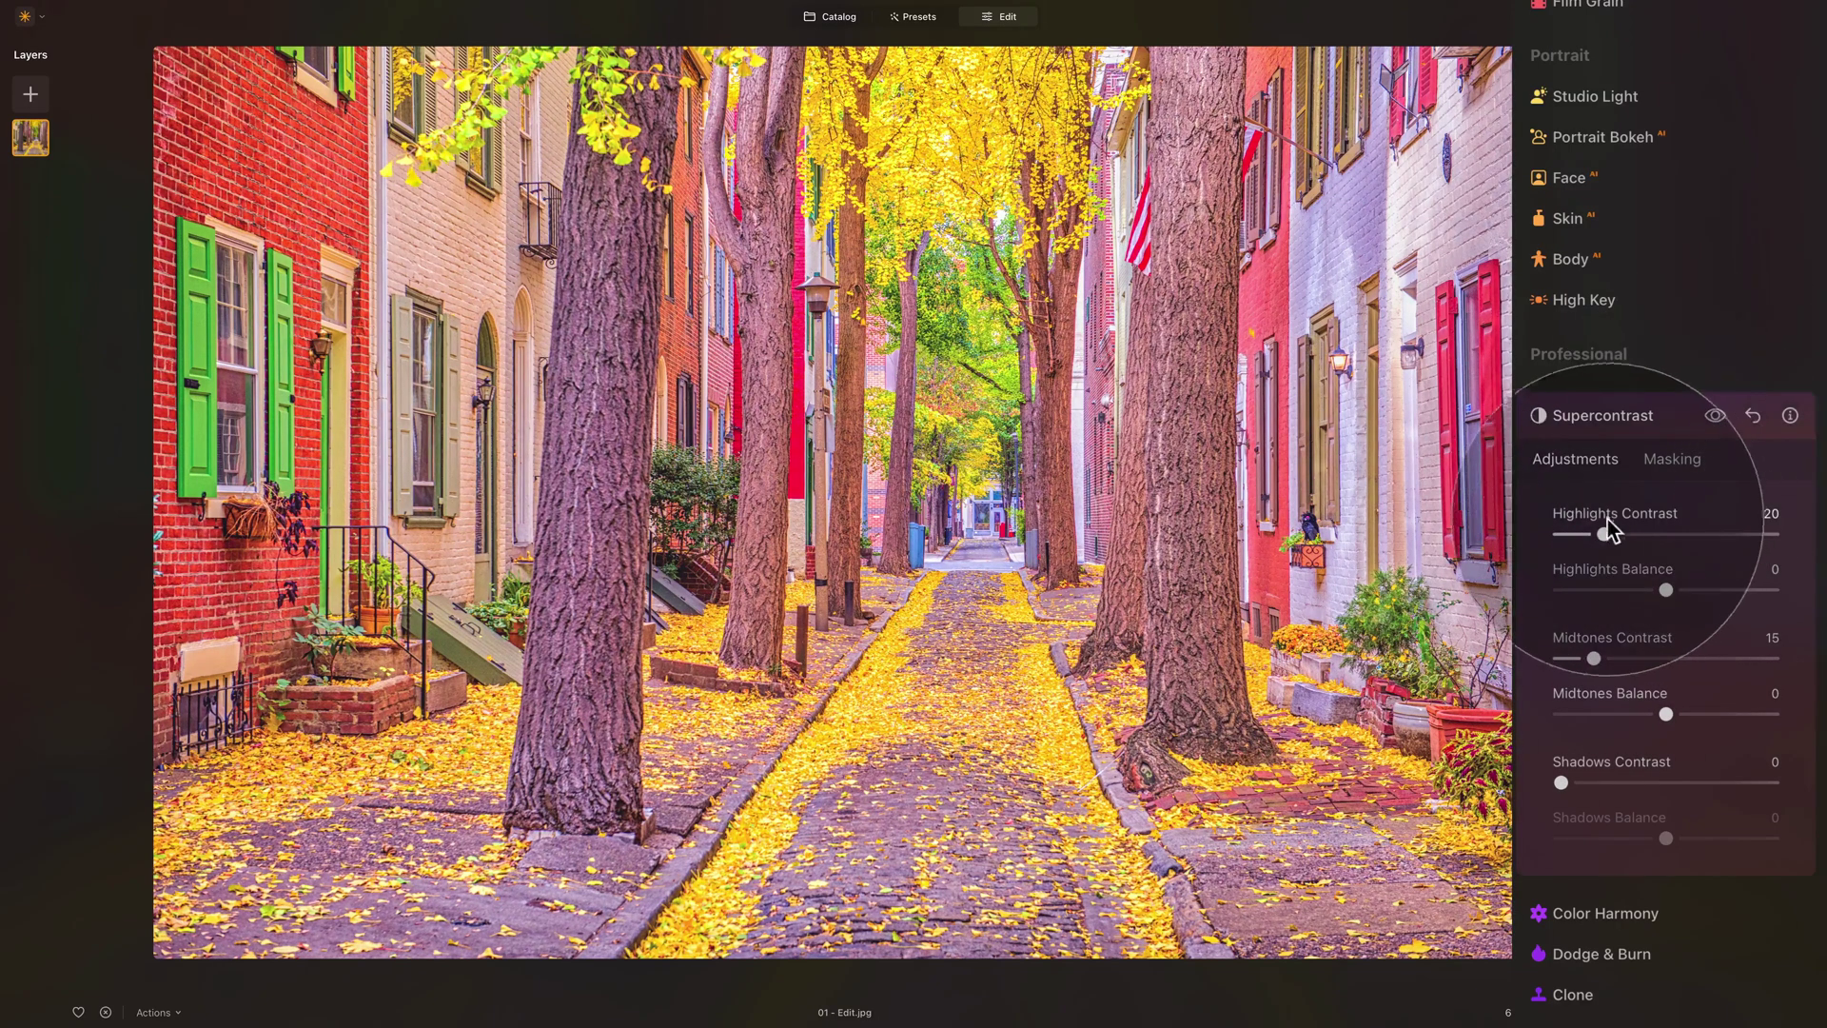
drag(1604, 534, 1593, 534)
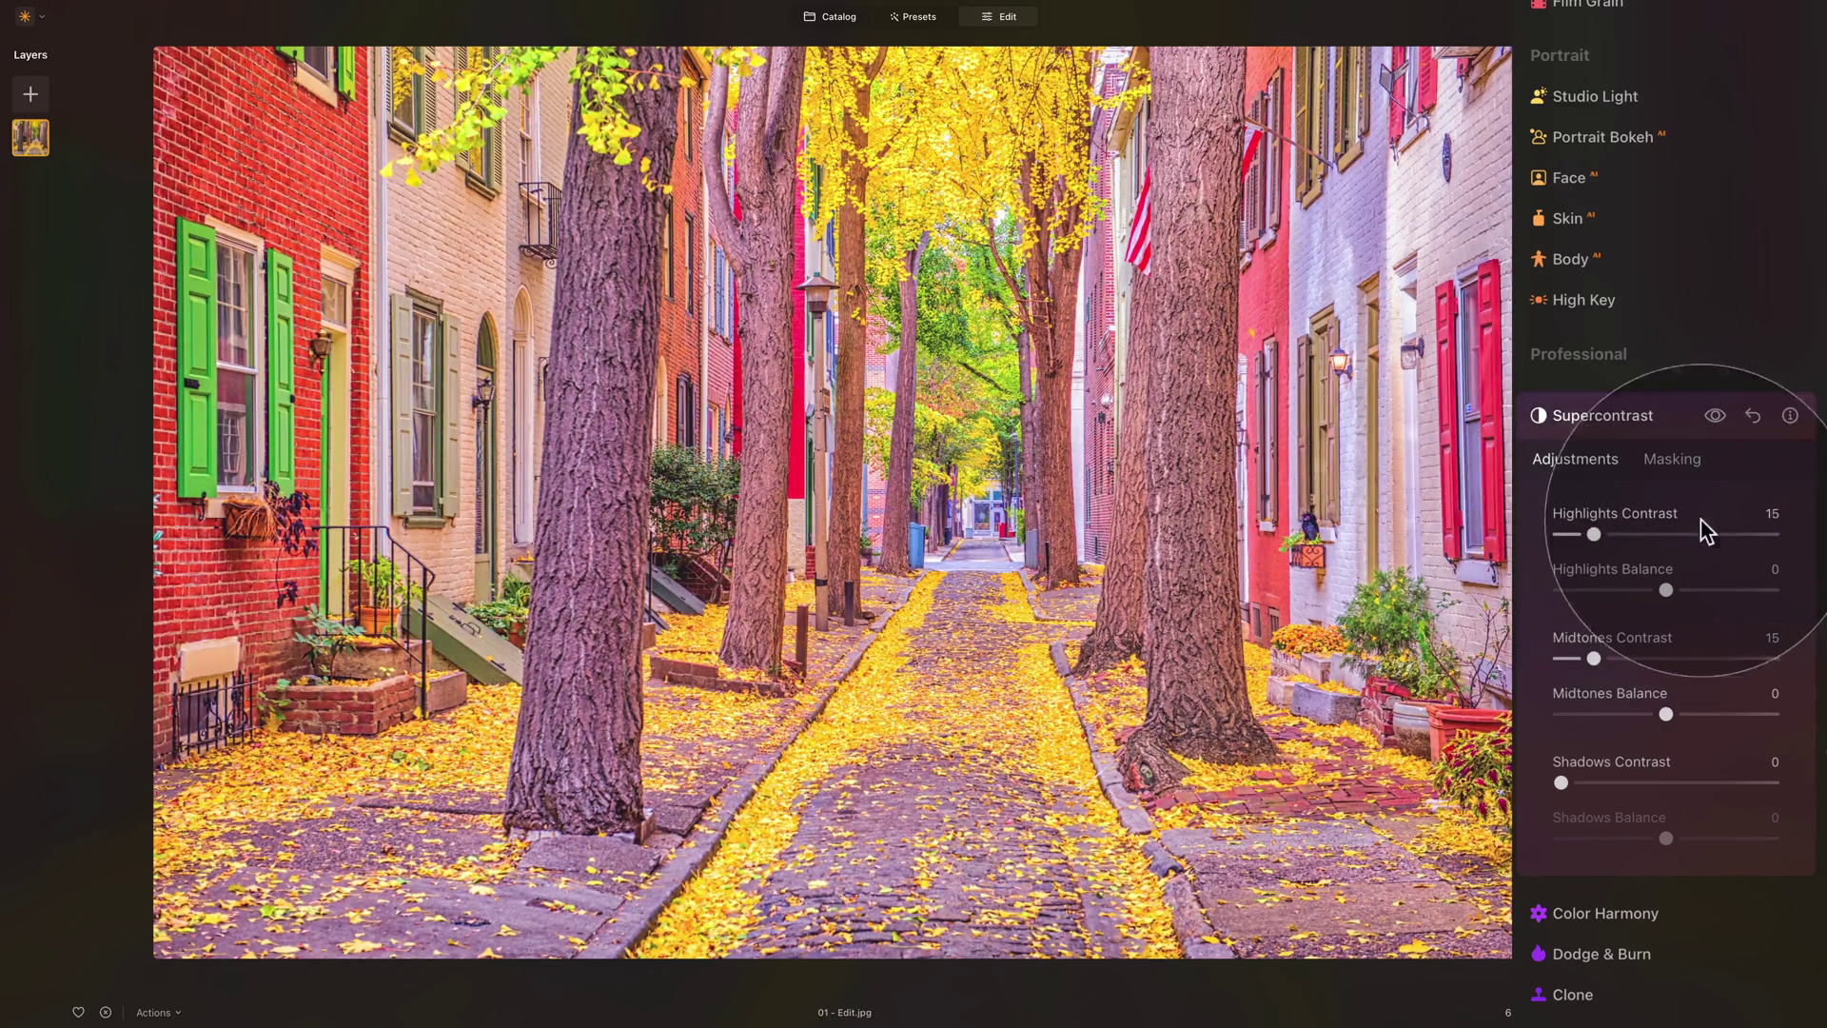
click(1717, 419)
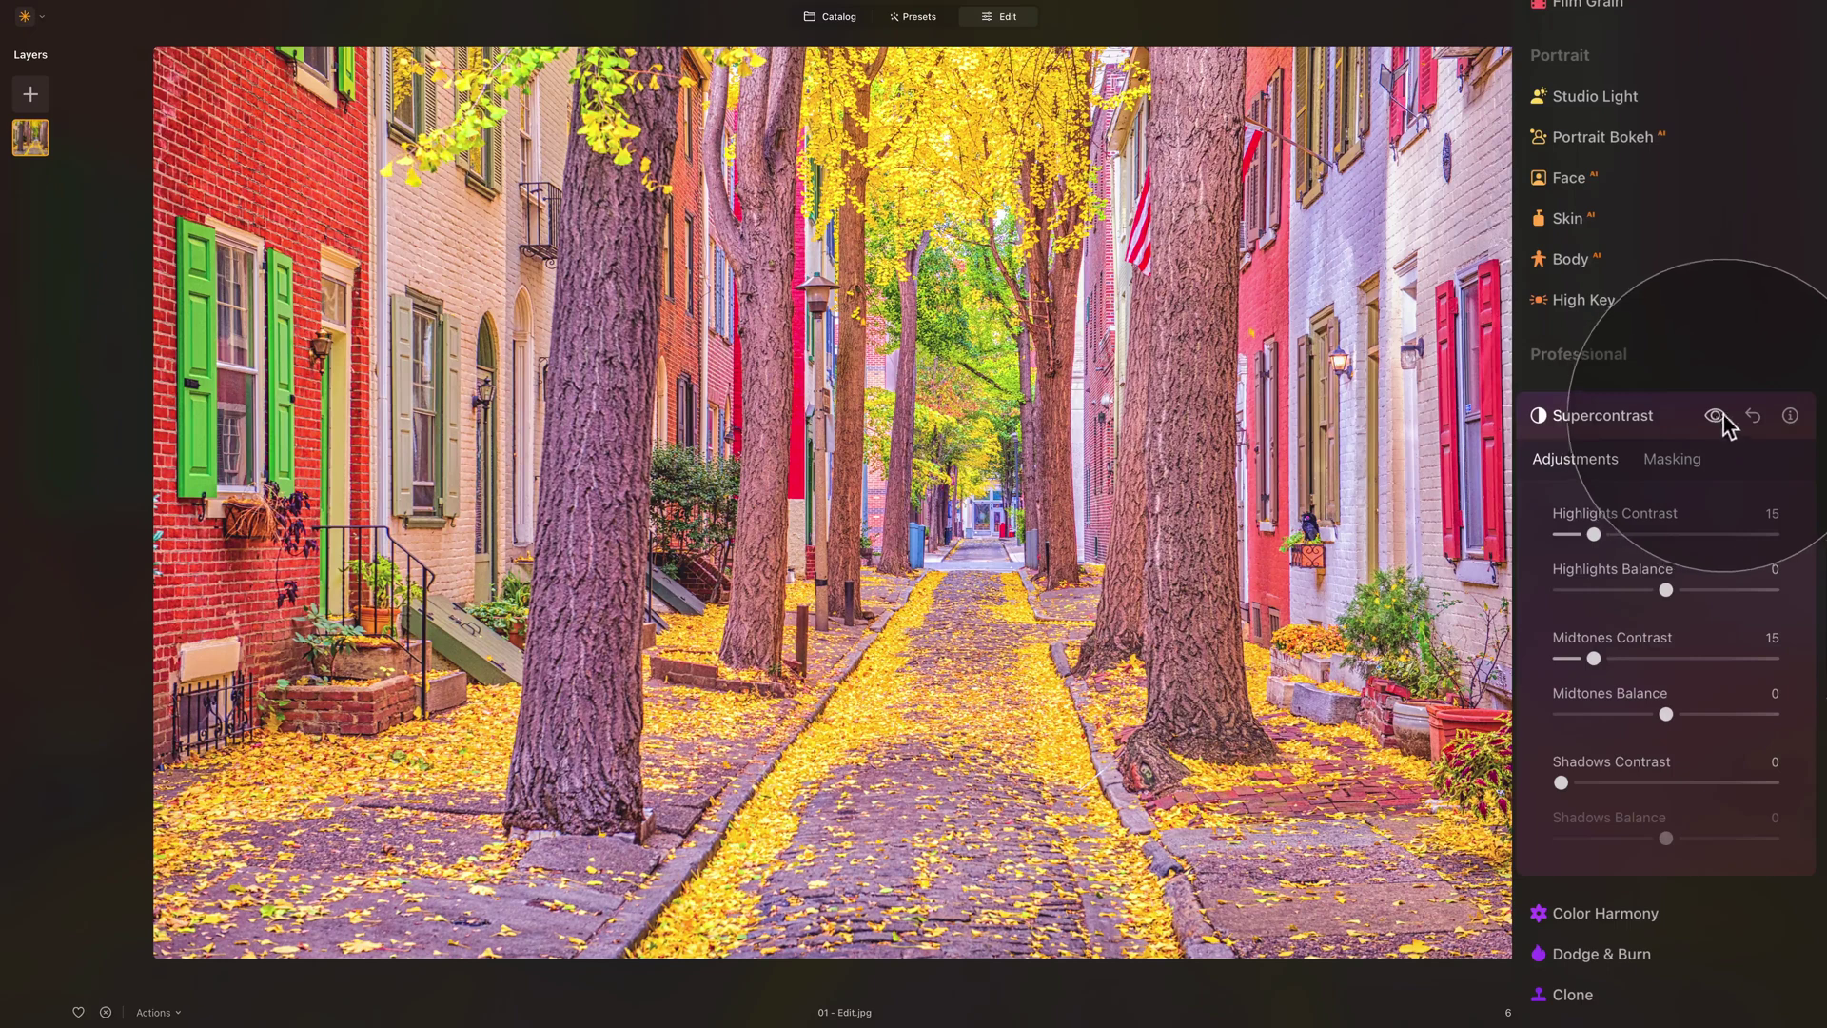
click(1665, 414)
- Add a vignette with an Amount of -45 and compare the photo with and without it
scroll(1635, 449, up, 5)
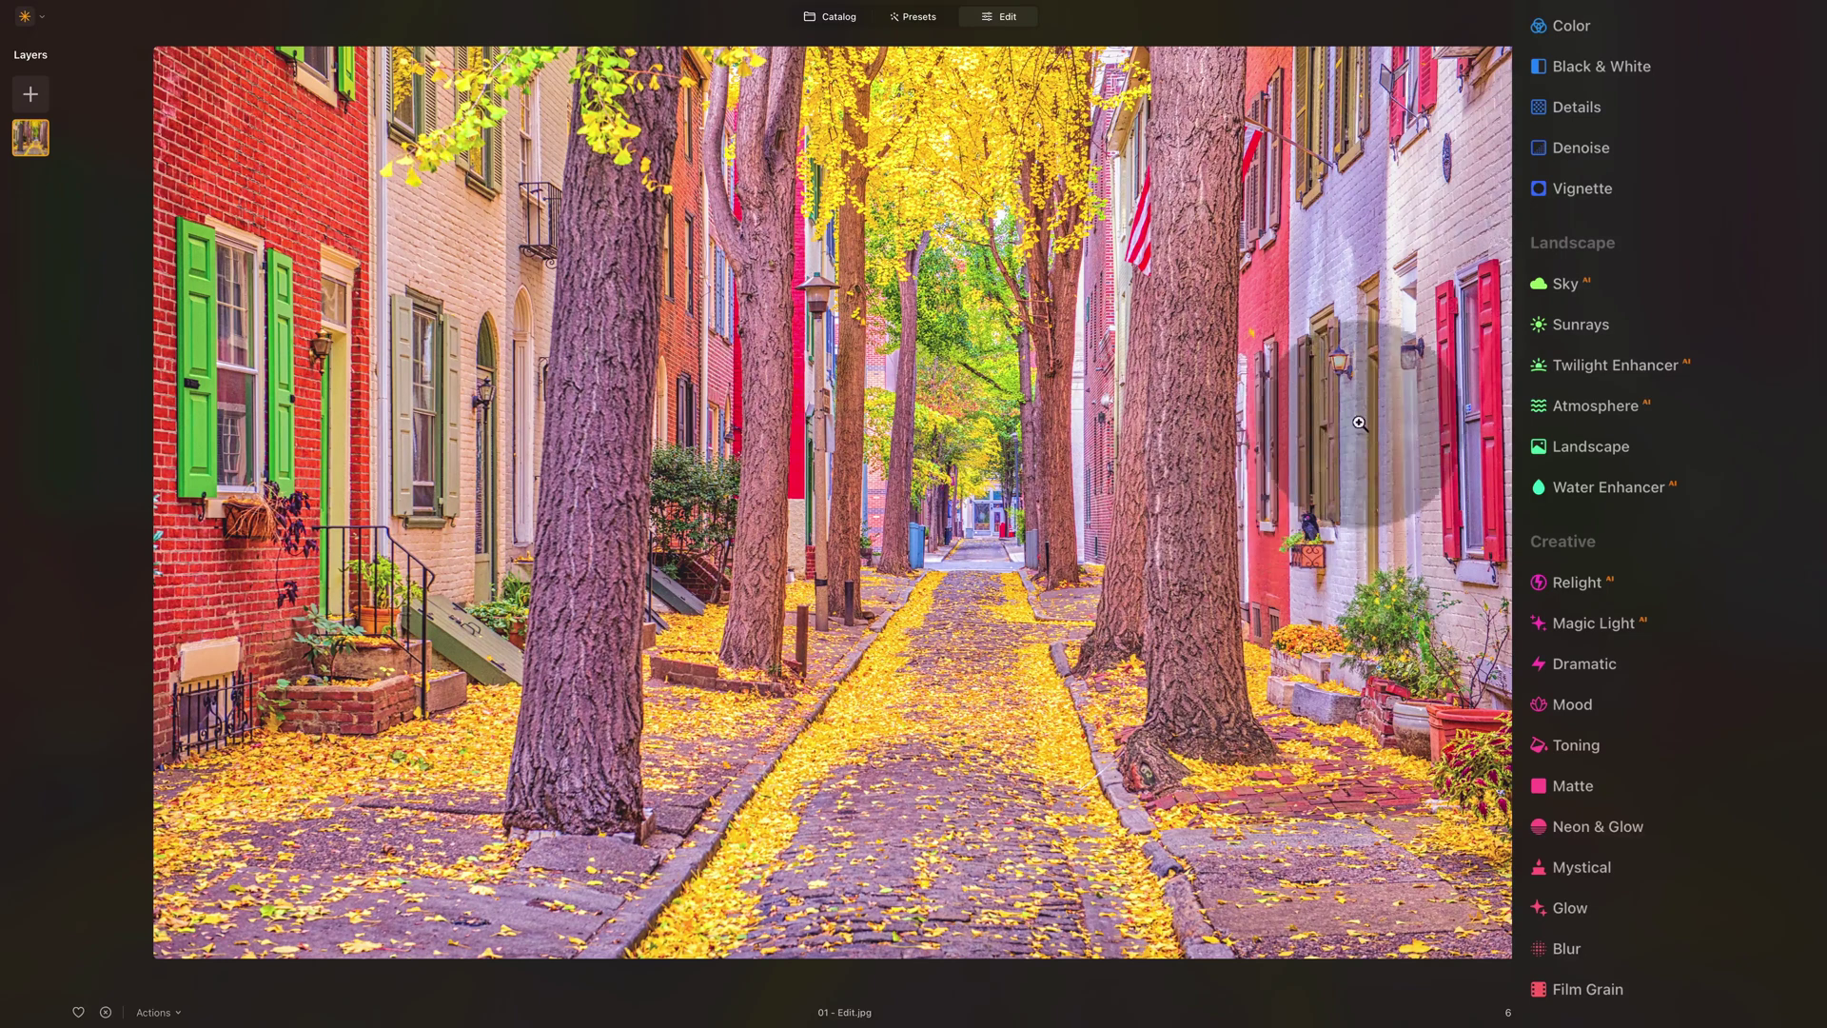
click(1572, 191)
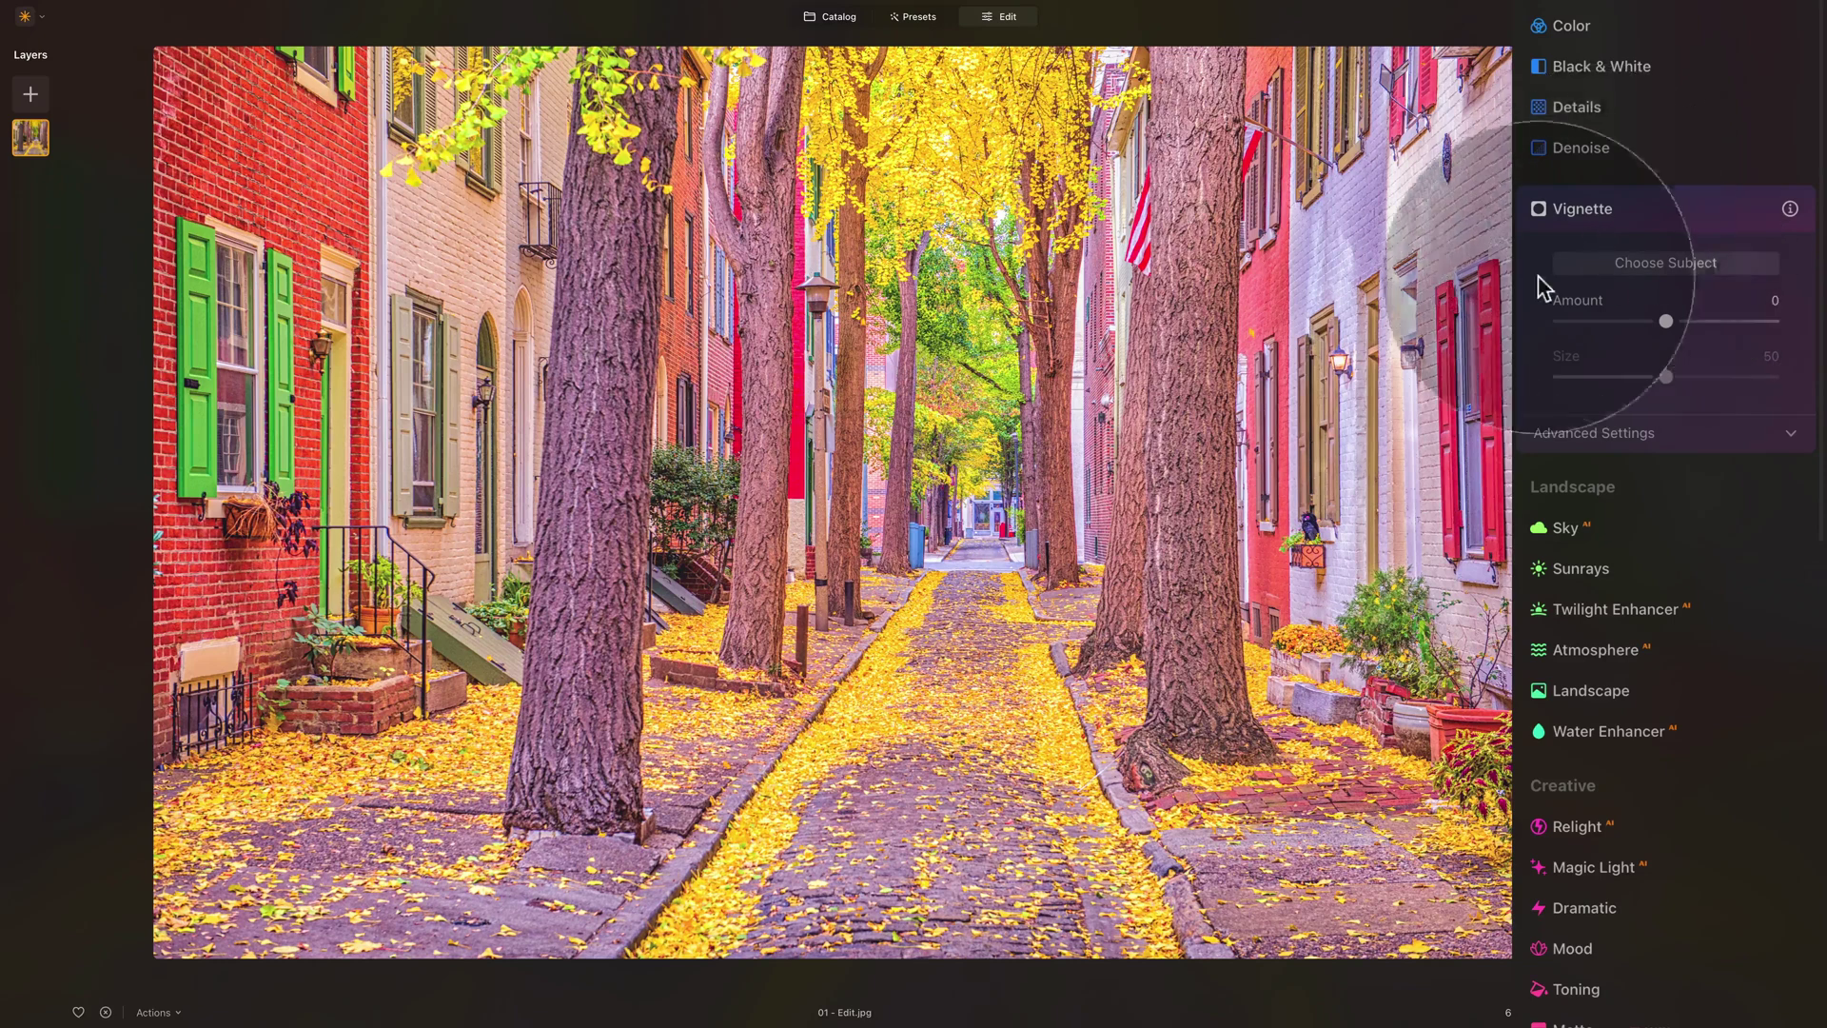
drag(1665, 321, 1620, 321)
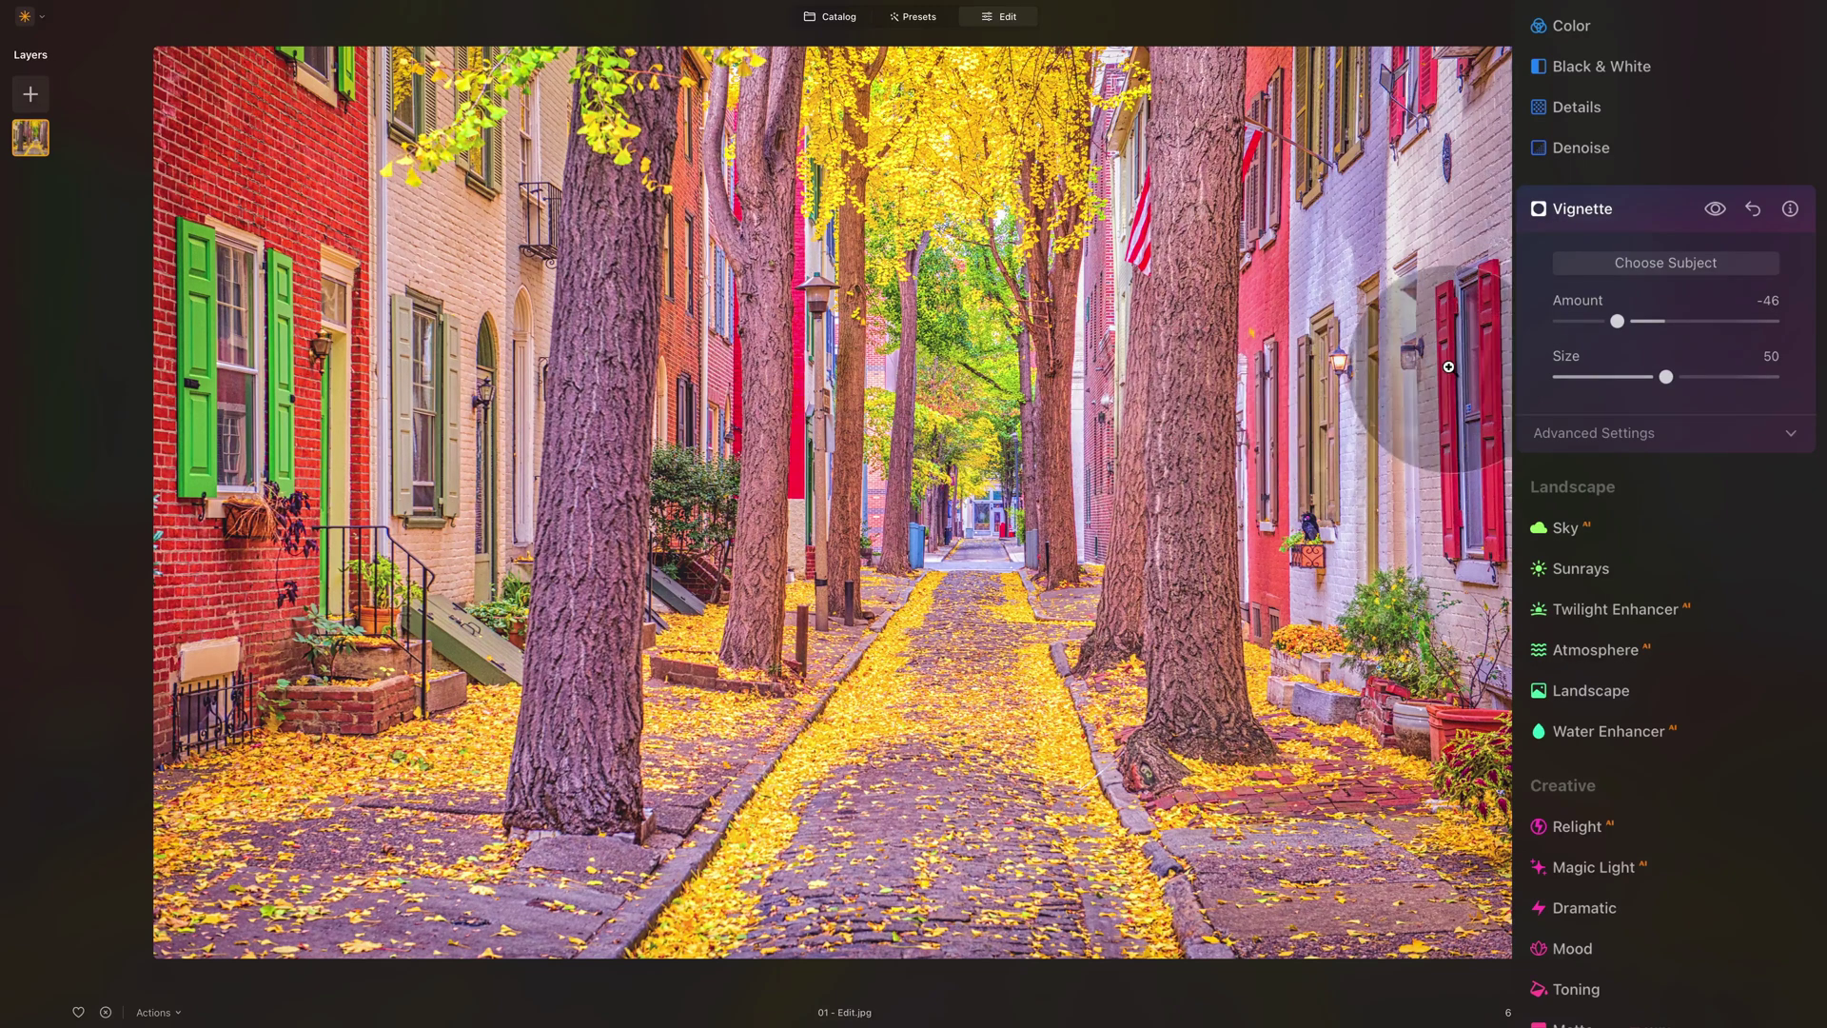
drag(1626, 324, 1628, 325)
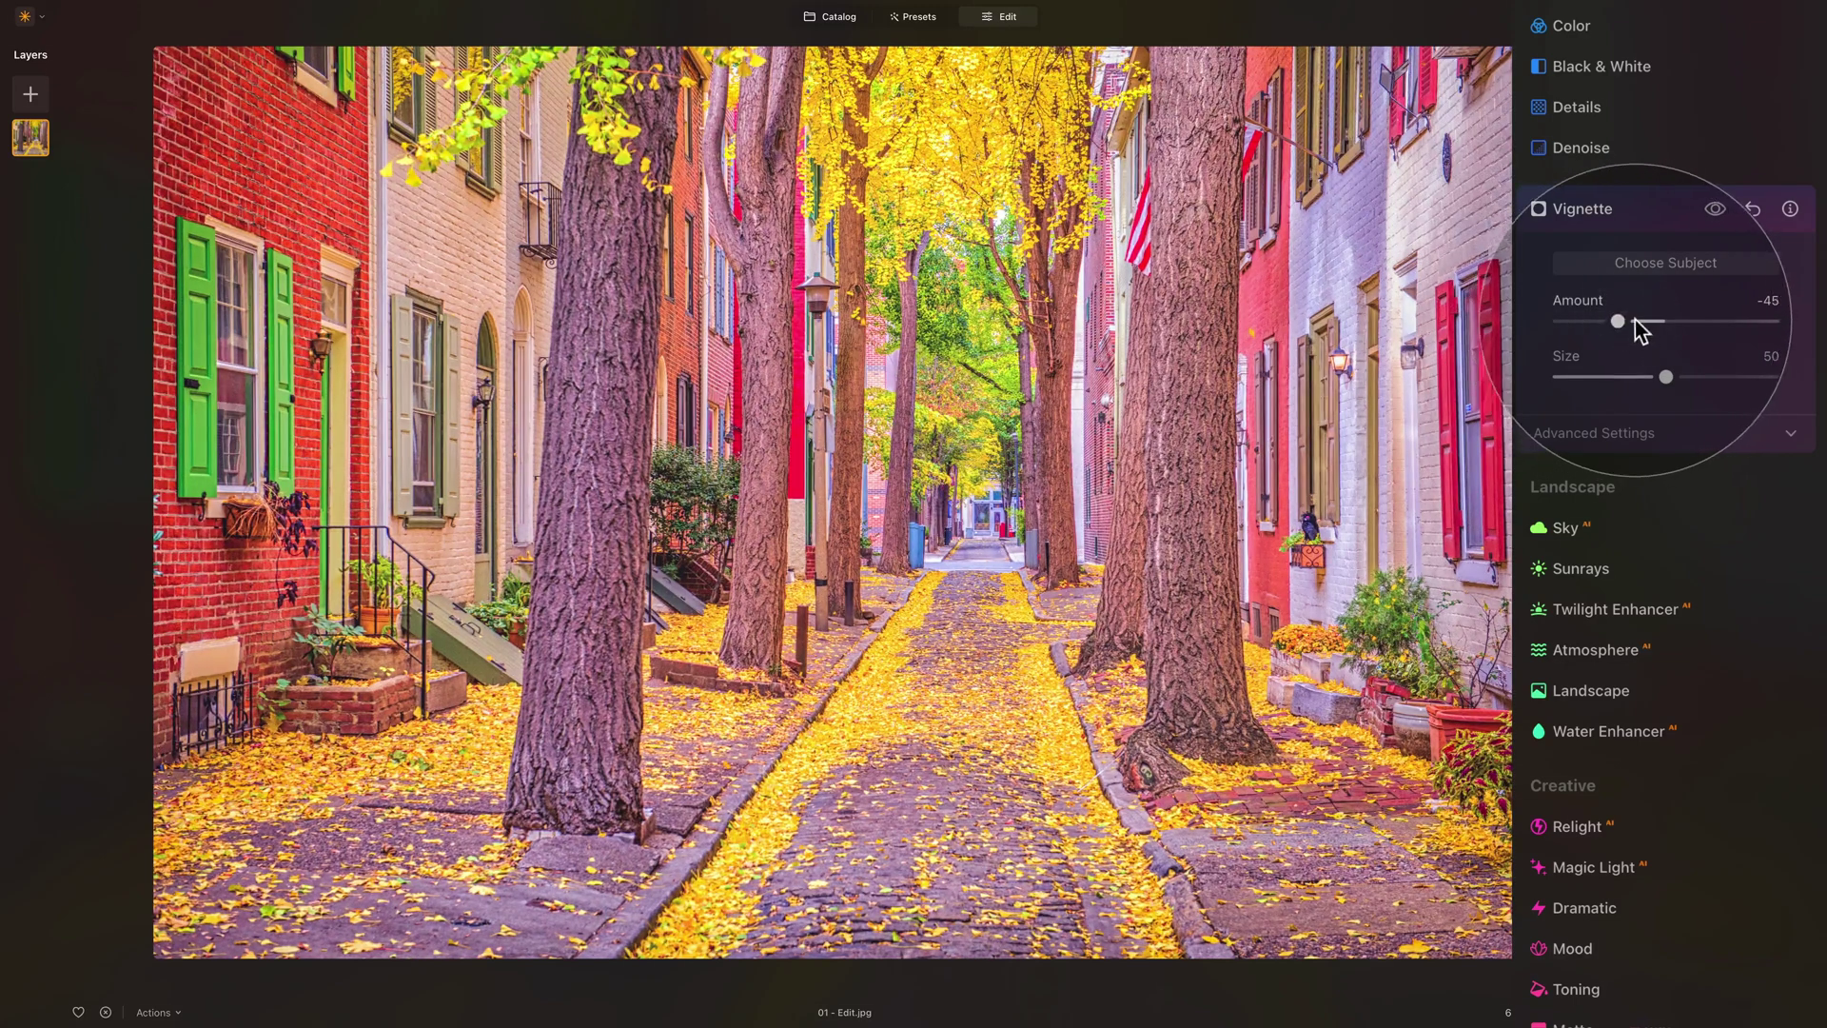
click(1714, 210)
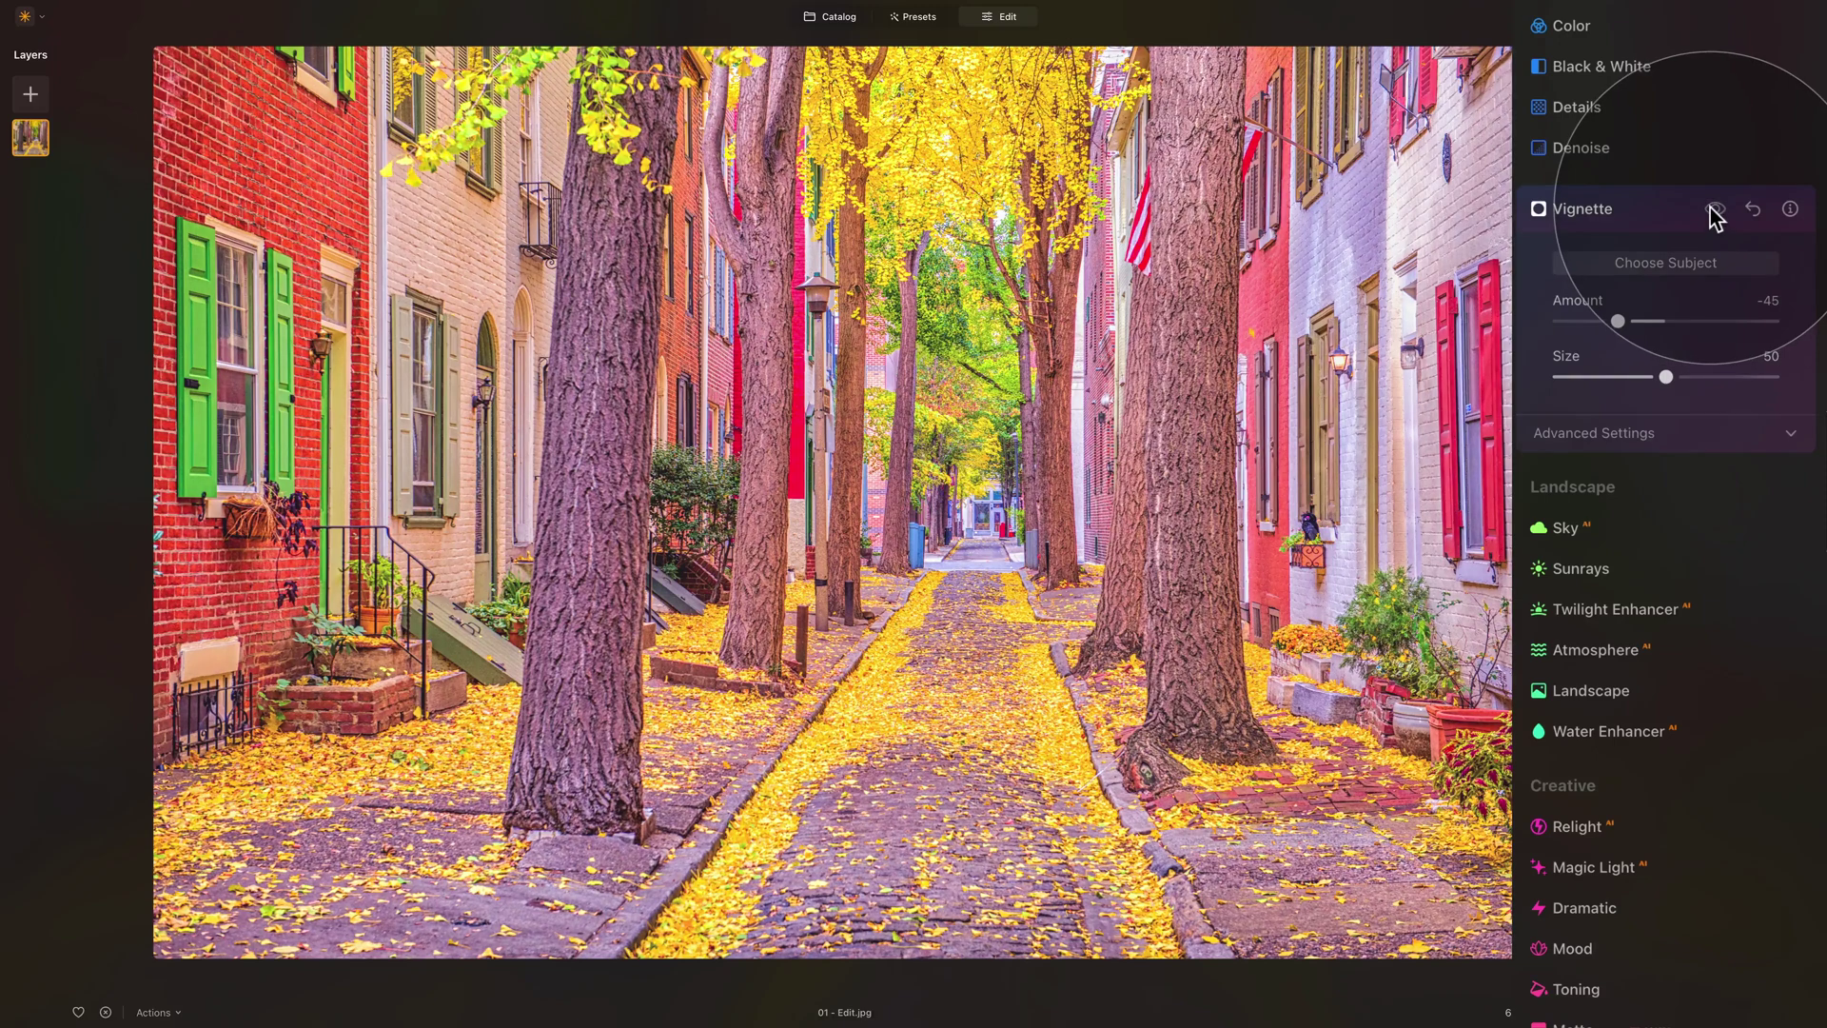
click(1713, 210)
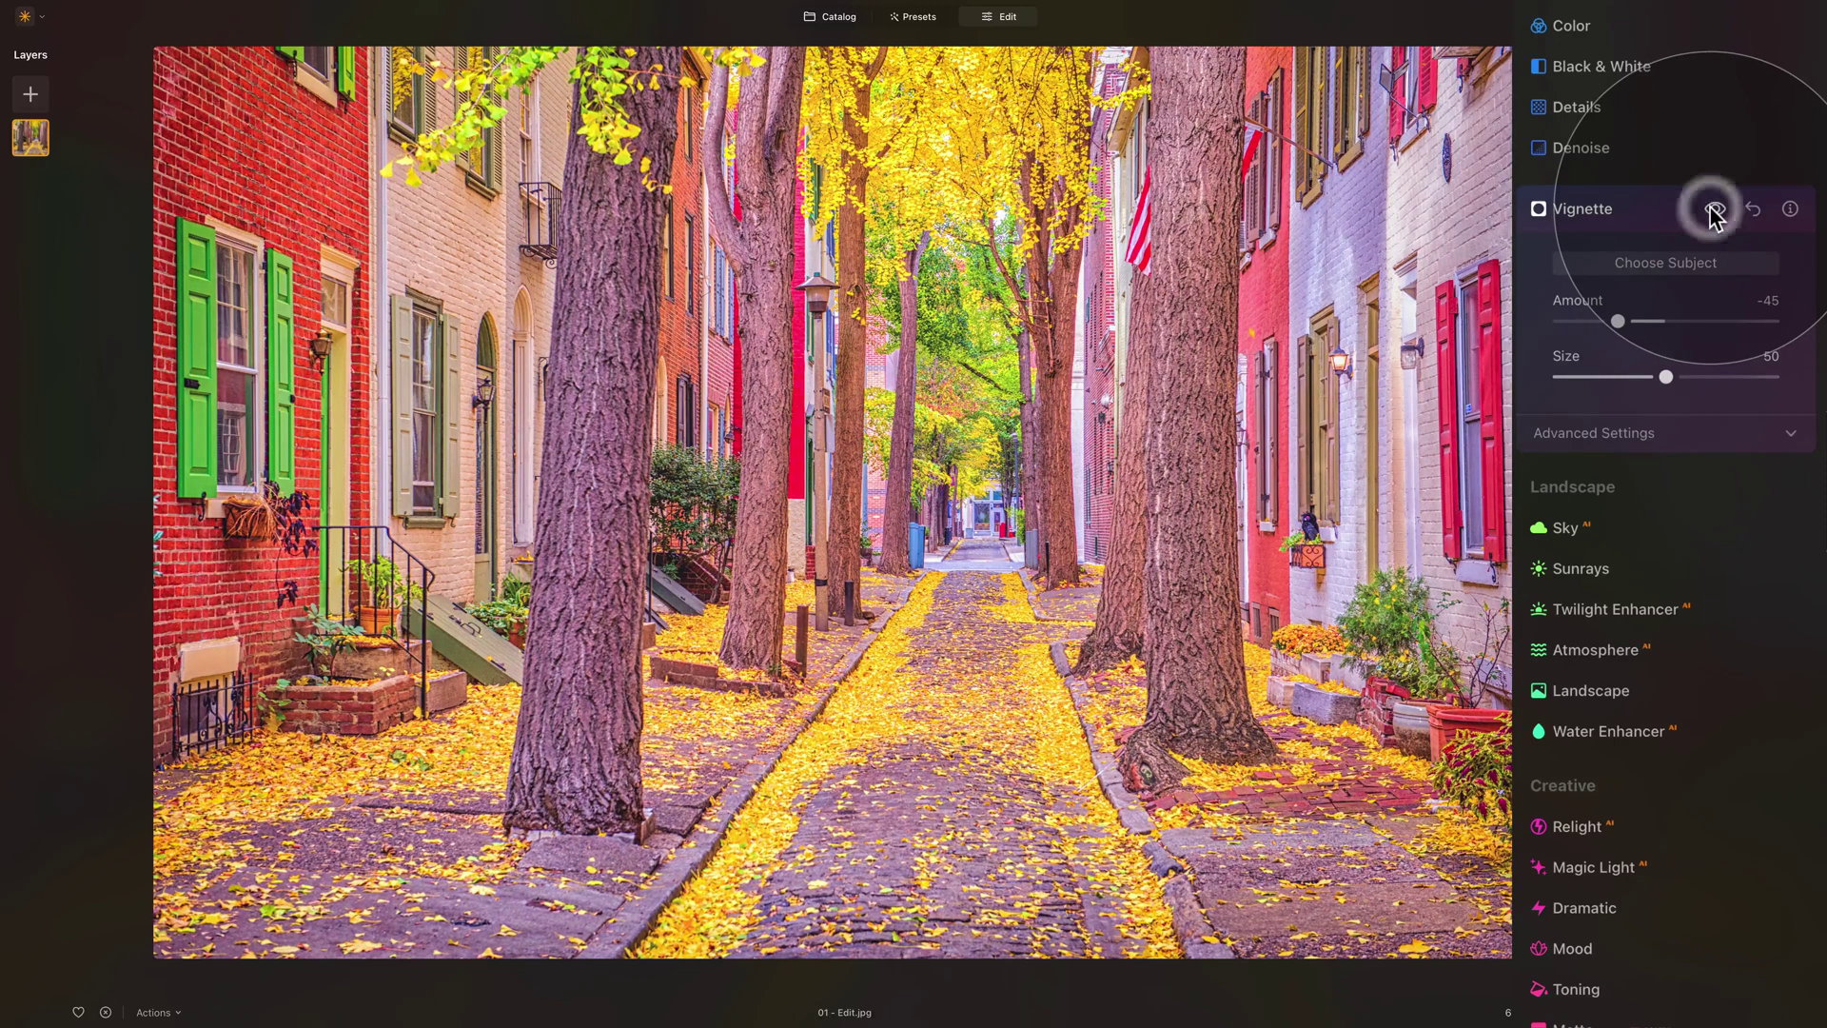
click(1633, 213)
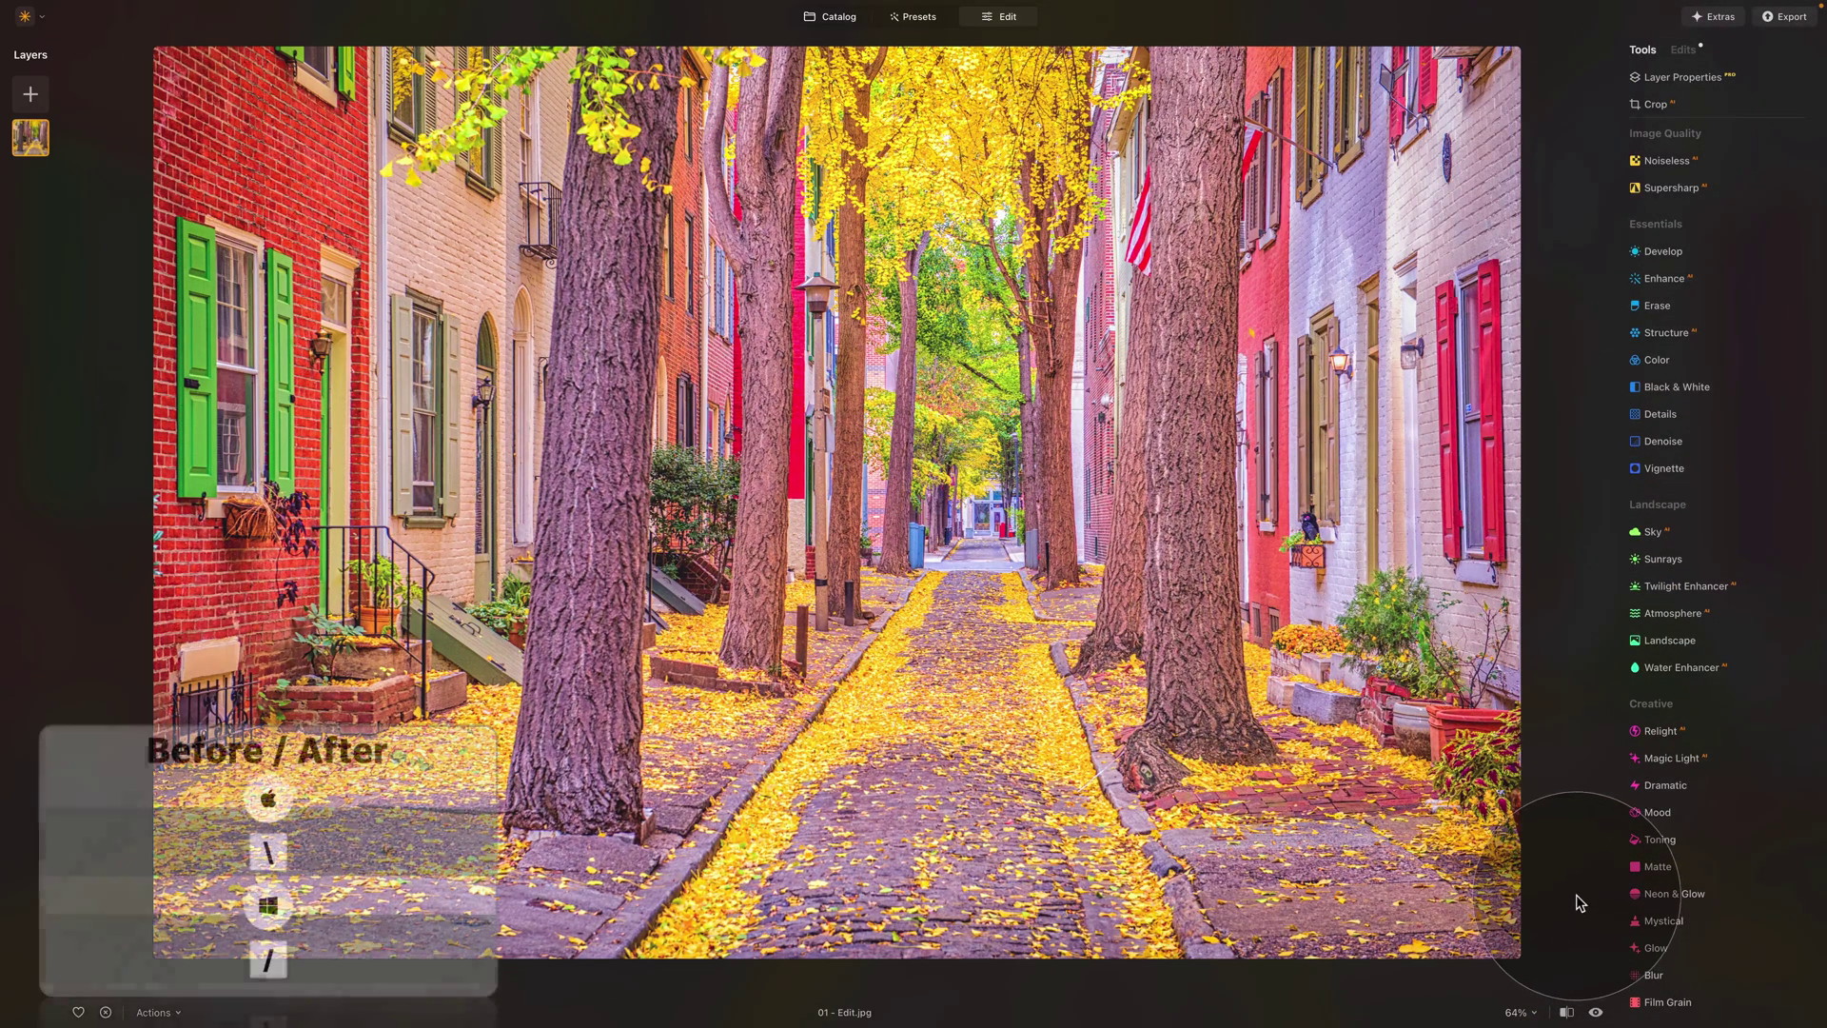
- Compare the finished edit with the original photo, both as a full before/after toggle and in a movable split view
click(1597, 1013)
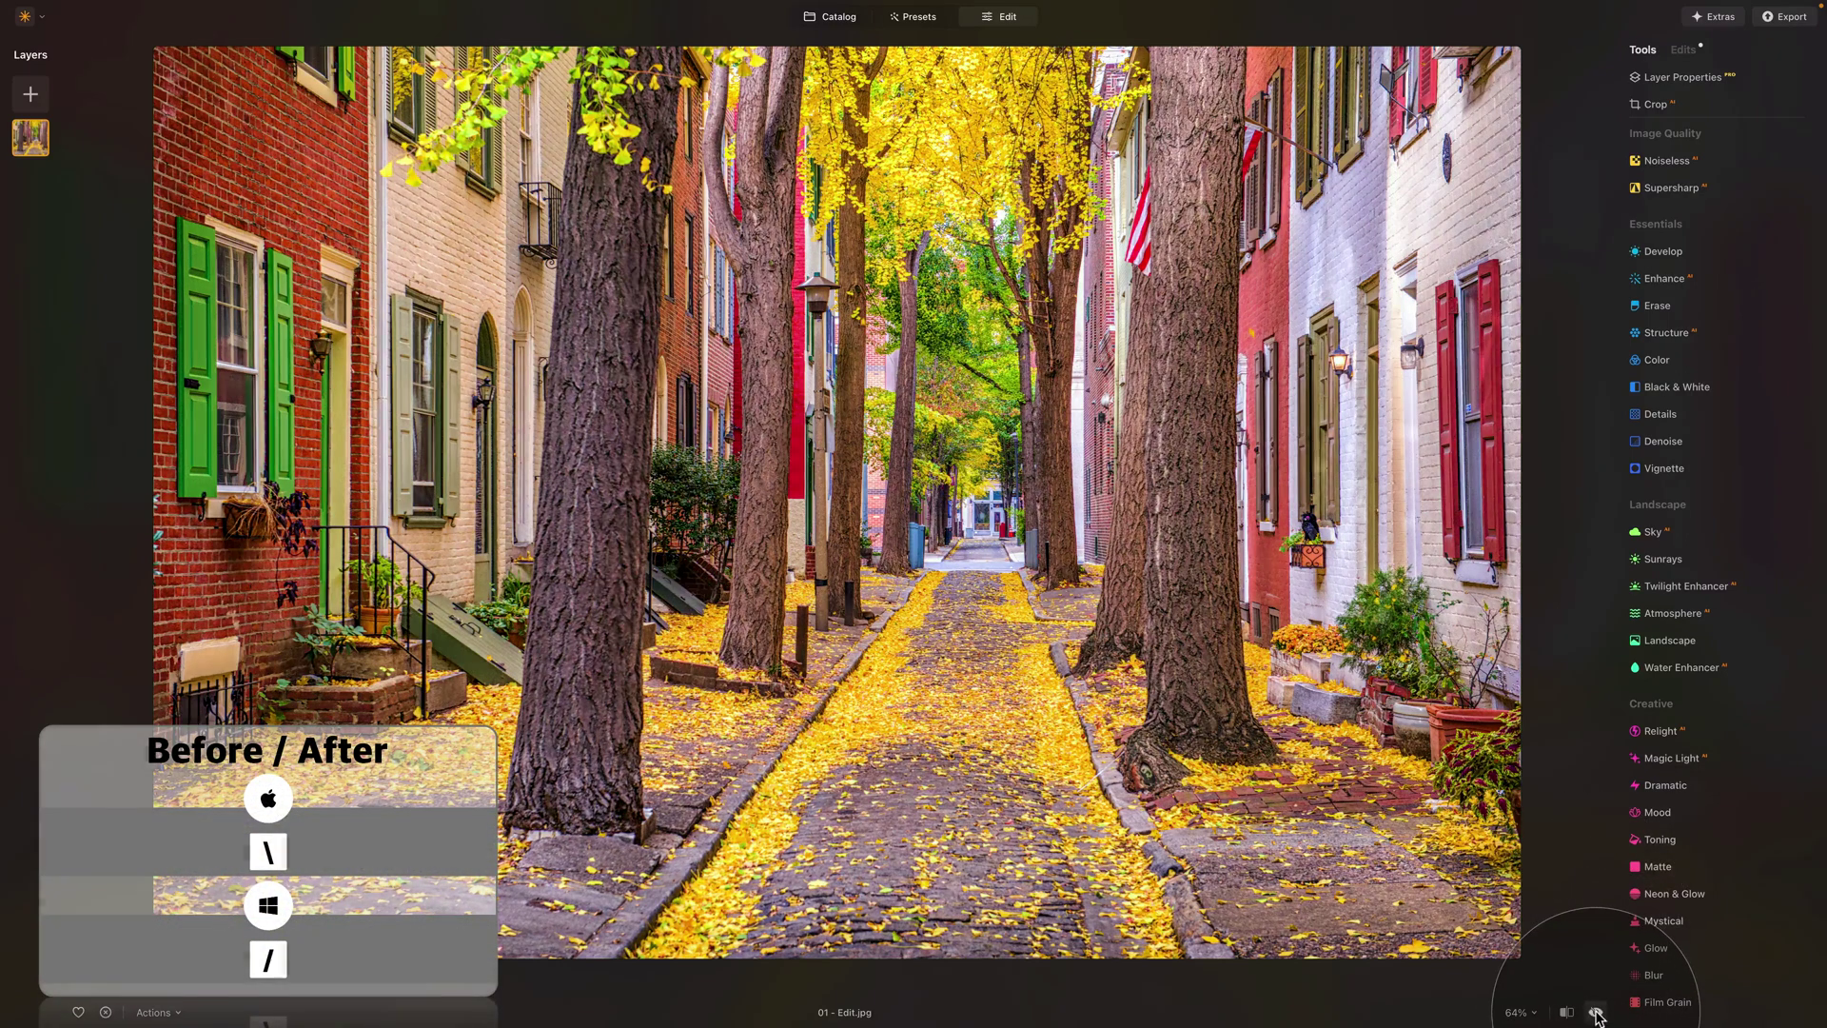
click(1596, 1013)
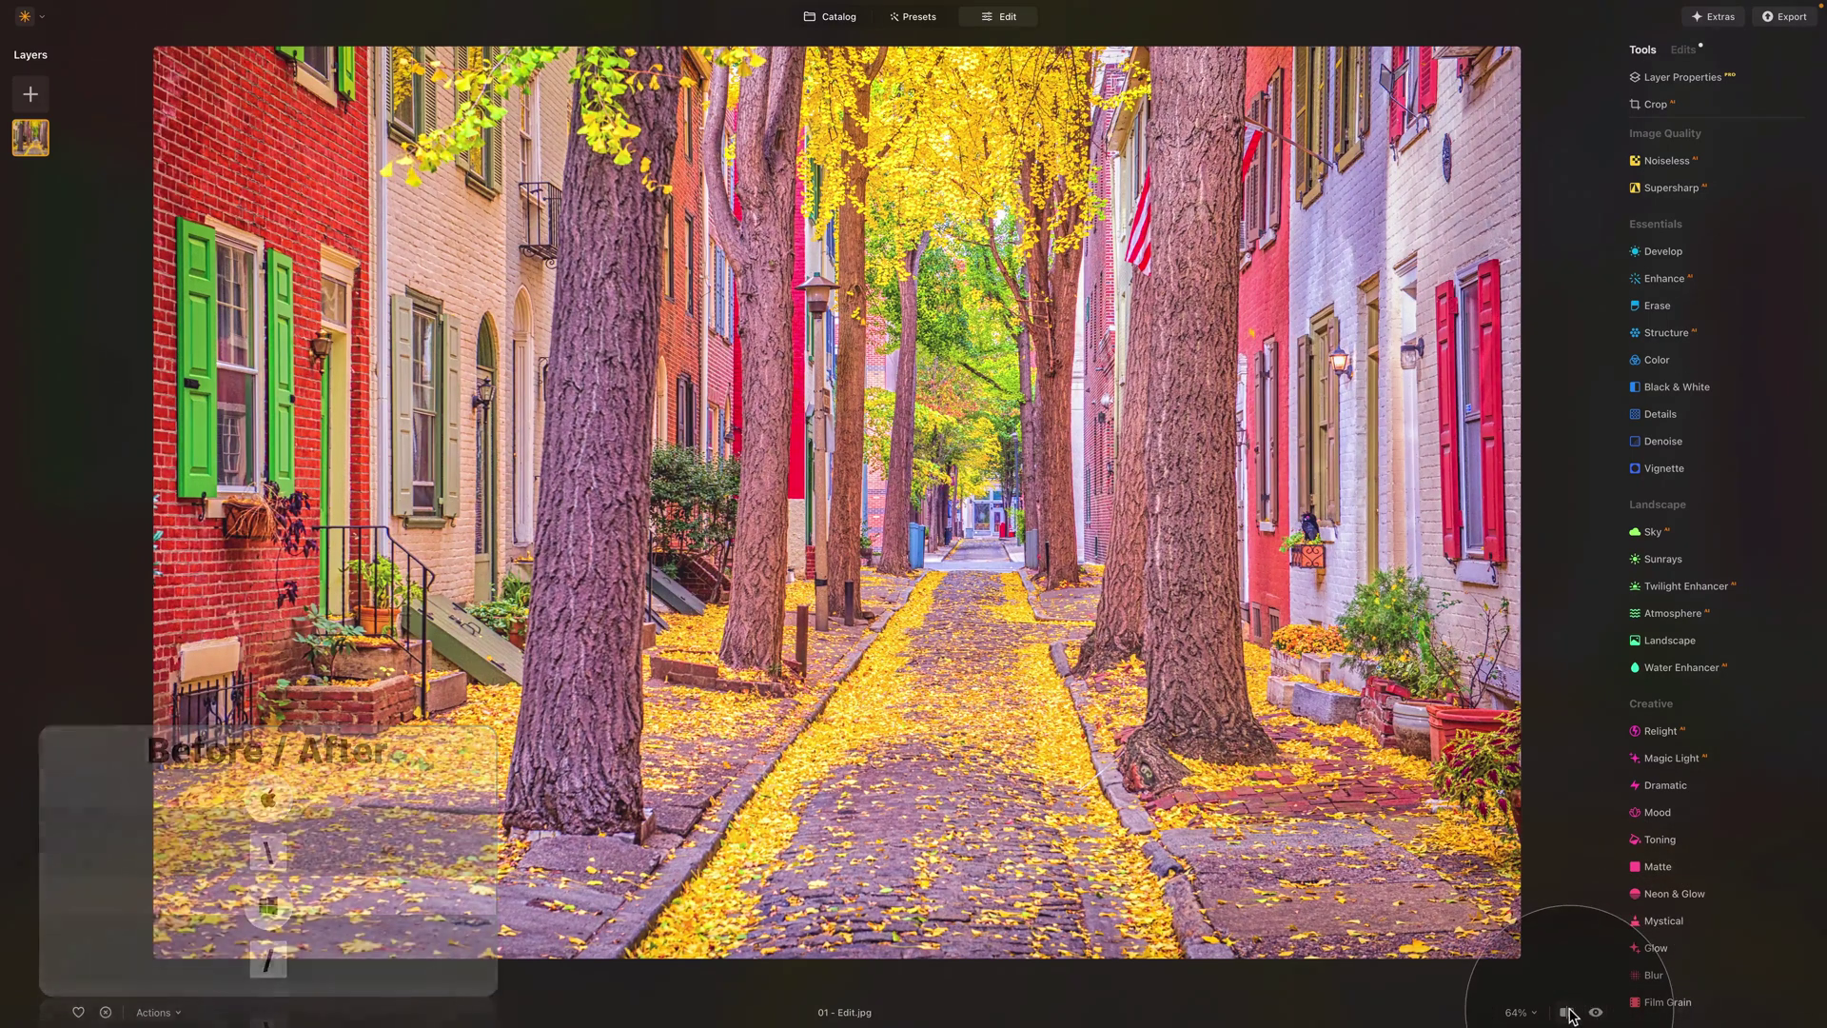
click(1568, 1014)
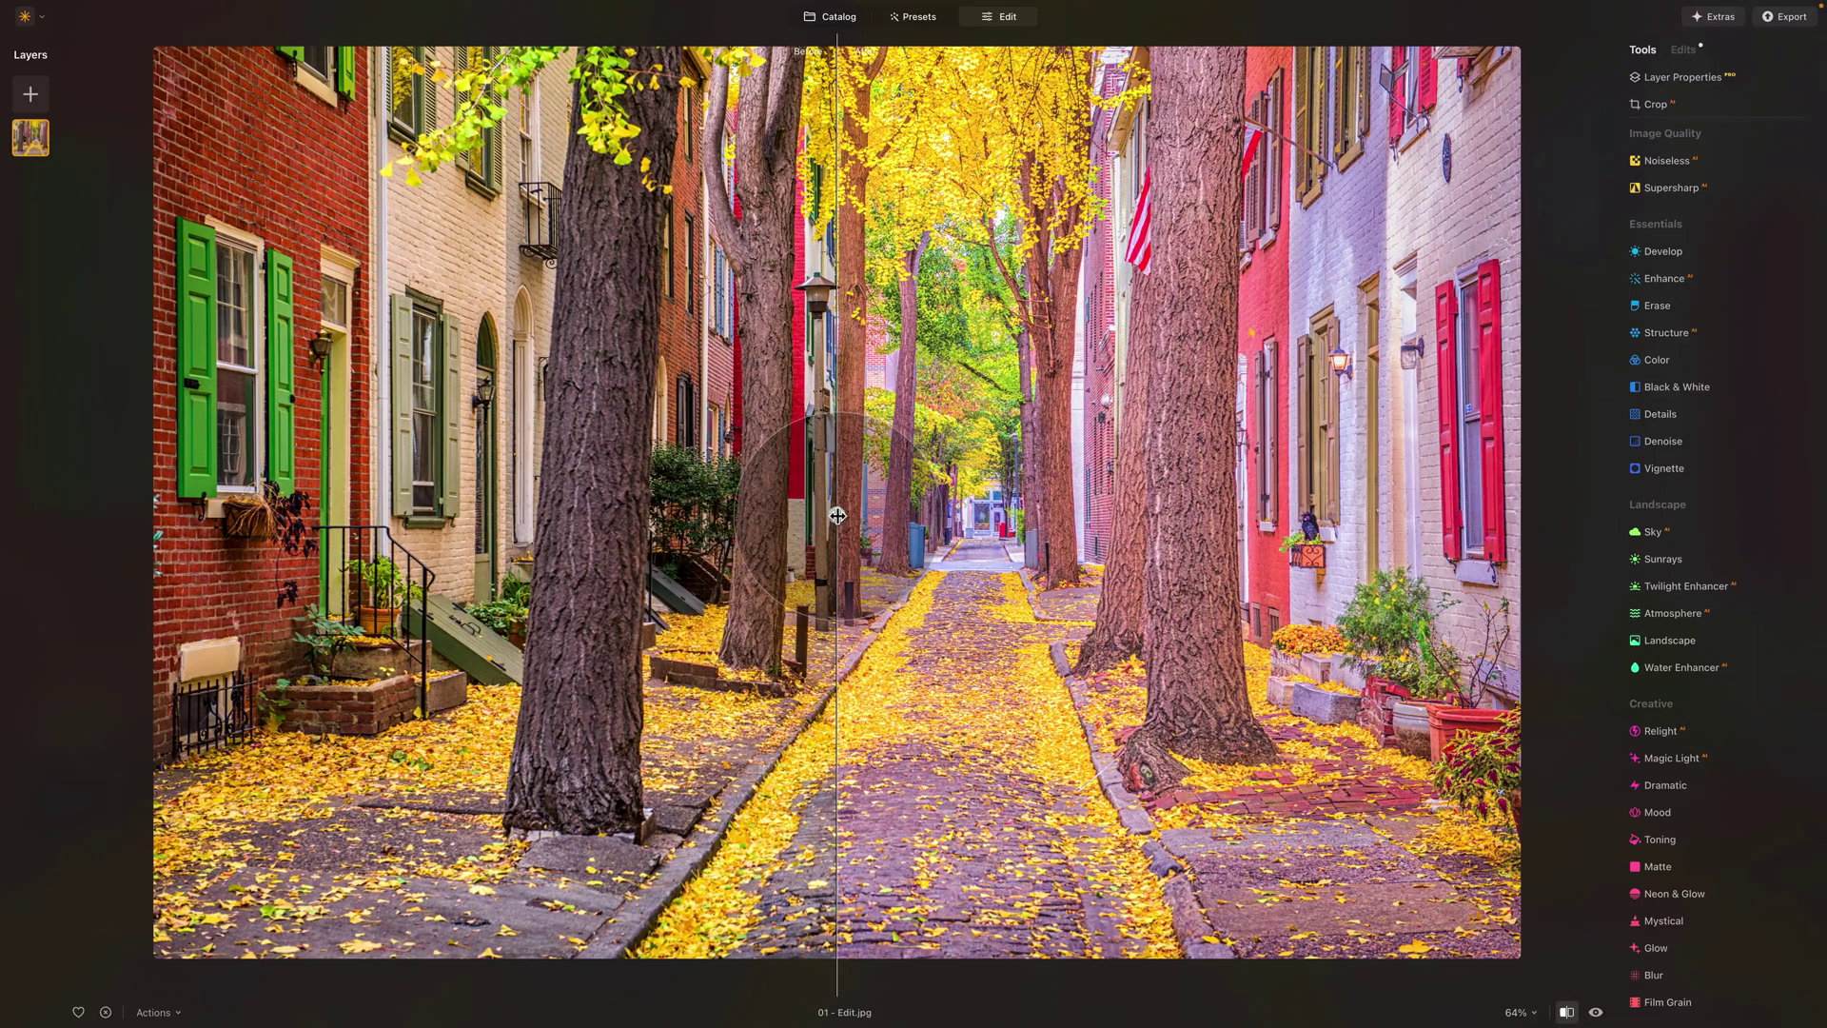
drag(839, 515, 519, 564)
drag(859, 571, 950, 561)
click(1566, 1013)
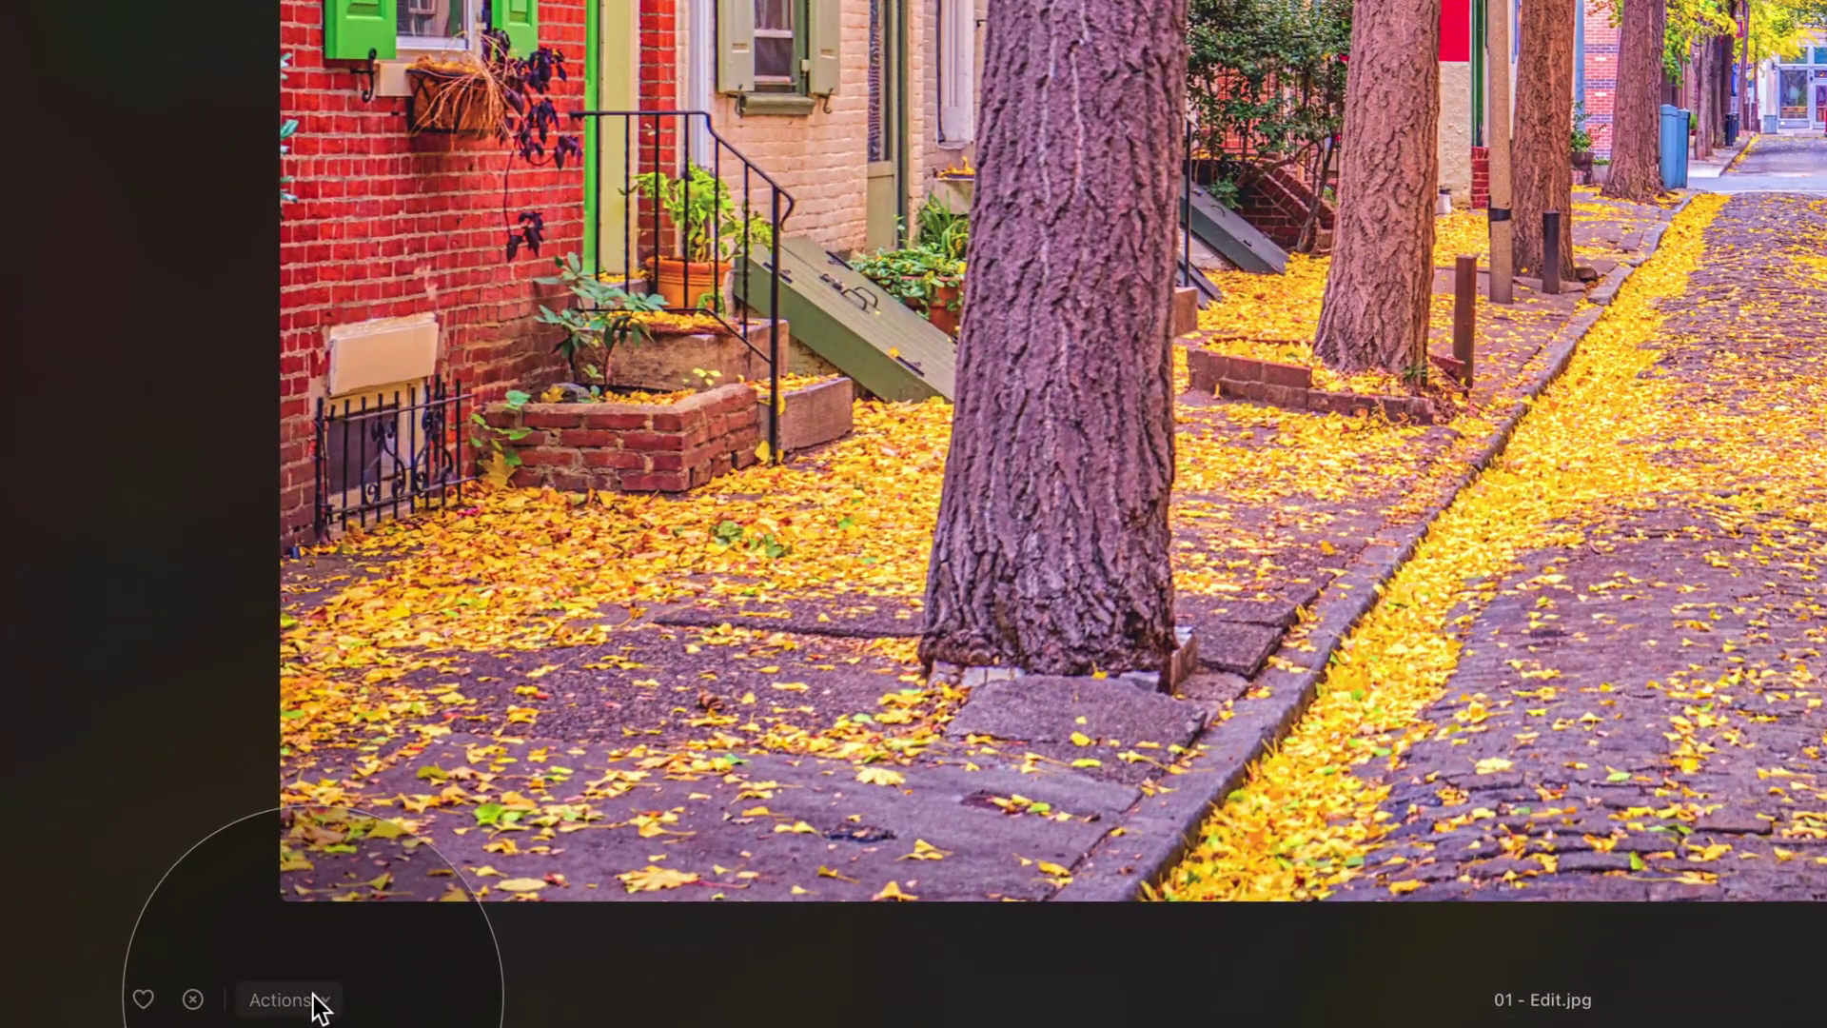
- Save the photo's adjustments as a preset named Pastel Saturated Look
click(313, 994)
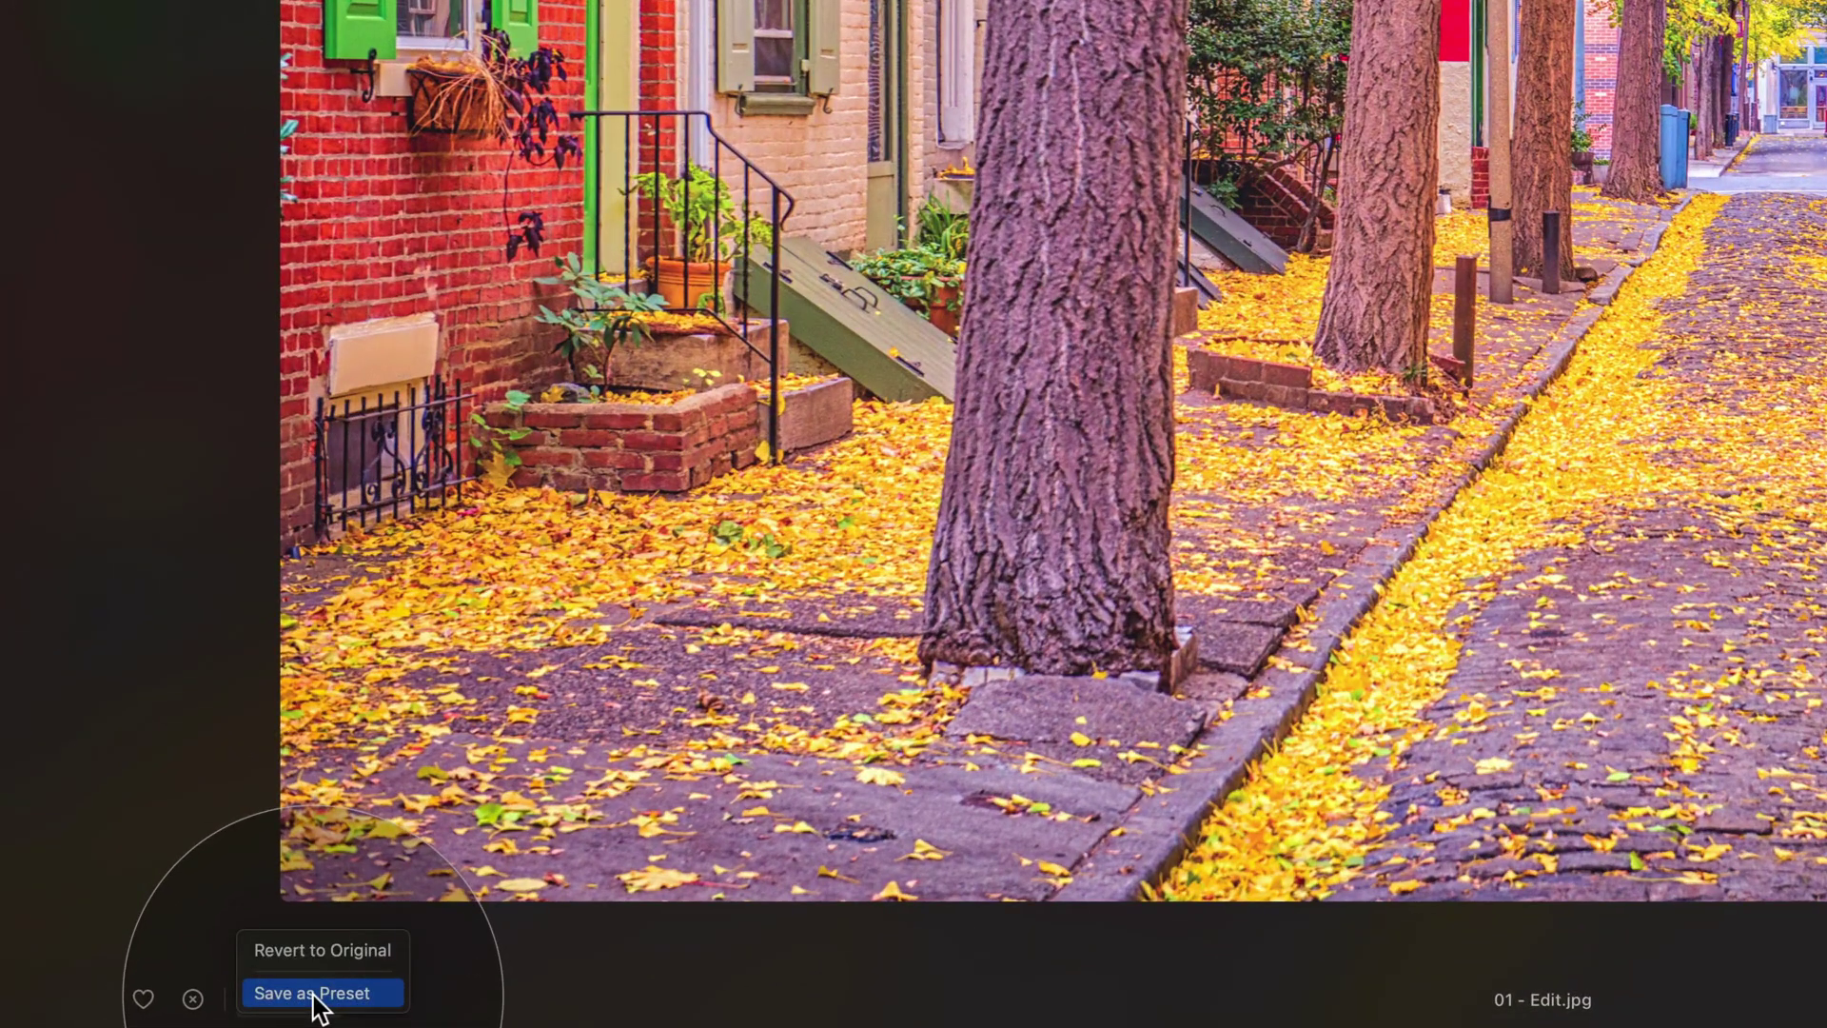
click(379, 996)
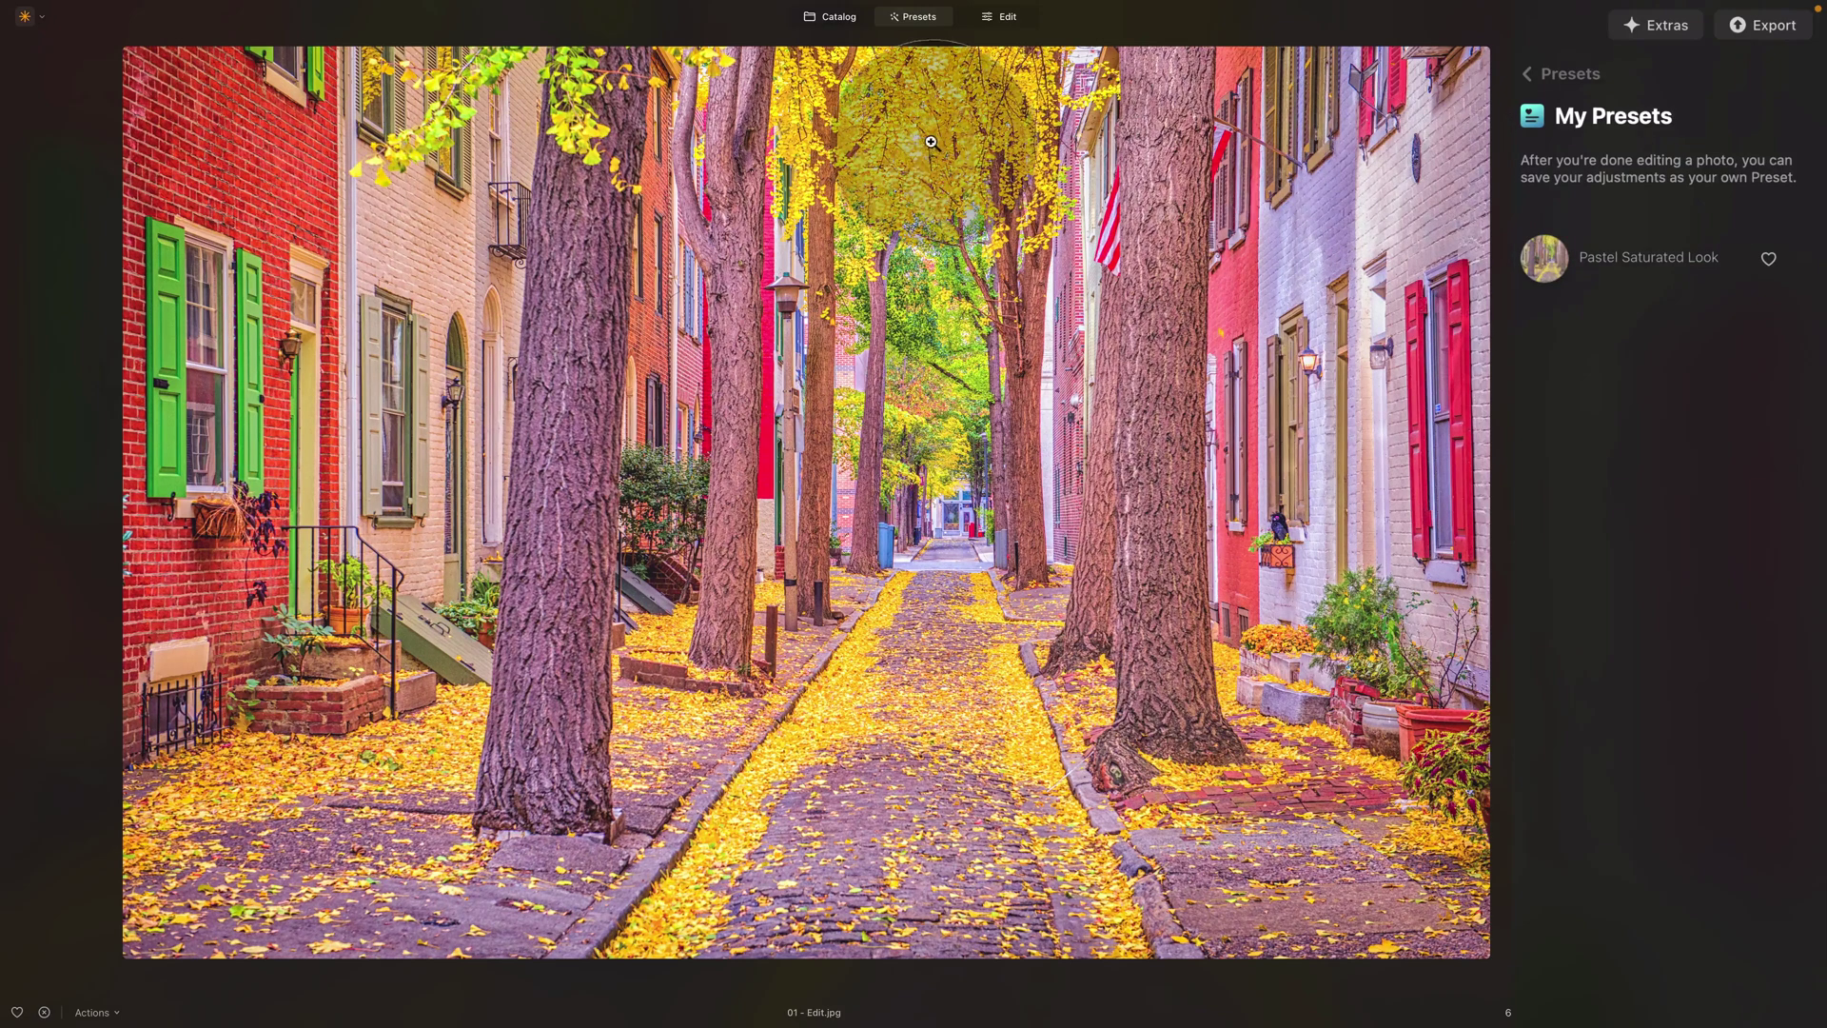
- Open the 02 - Example.jpg photo from the catalog and display the saved presets for it
click(842, 19)
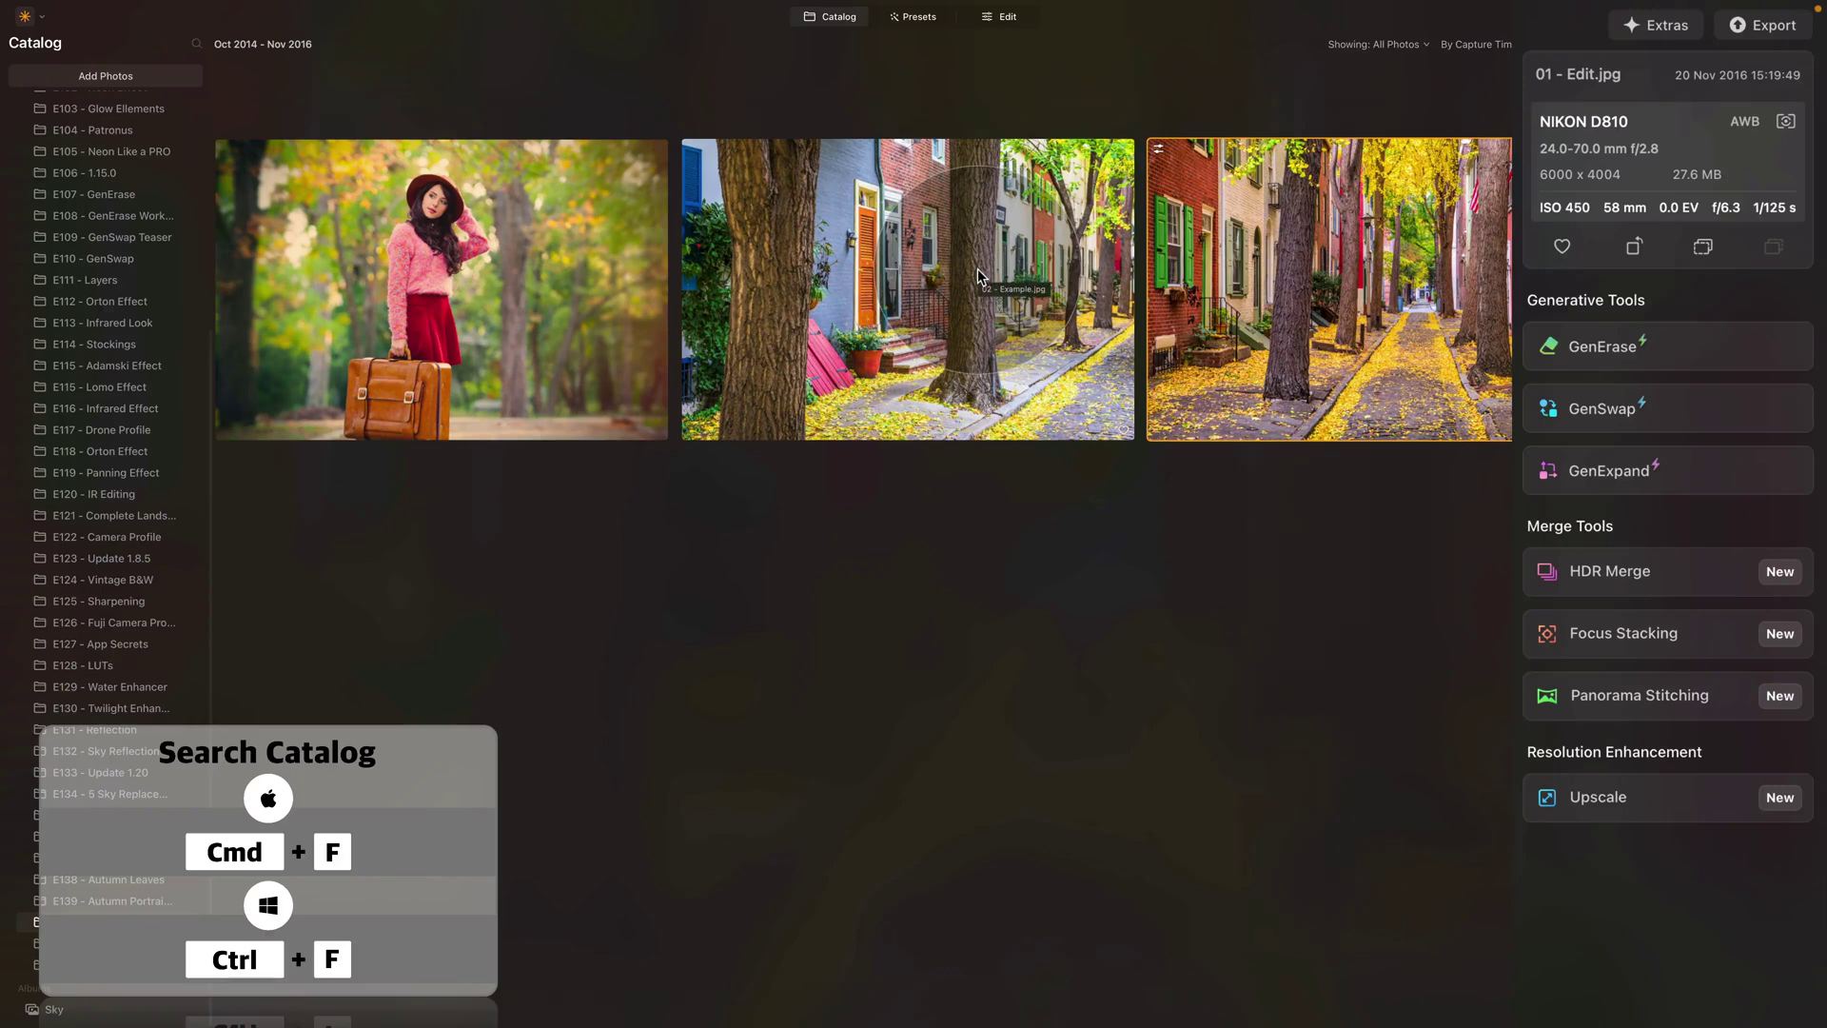
click(882, 251)
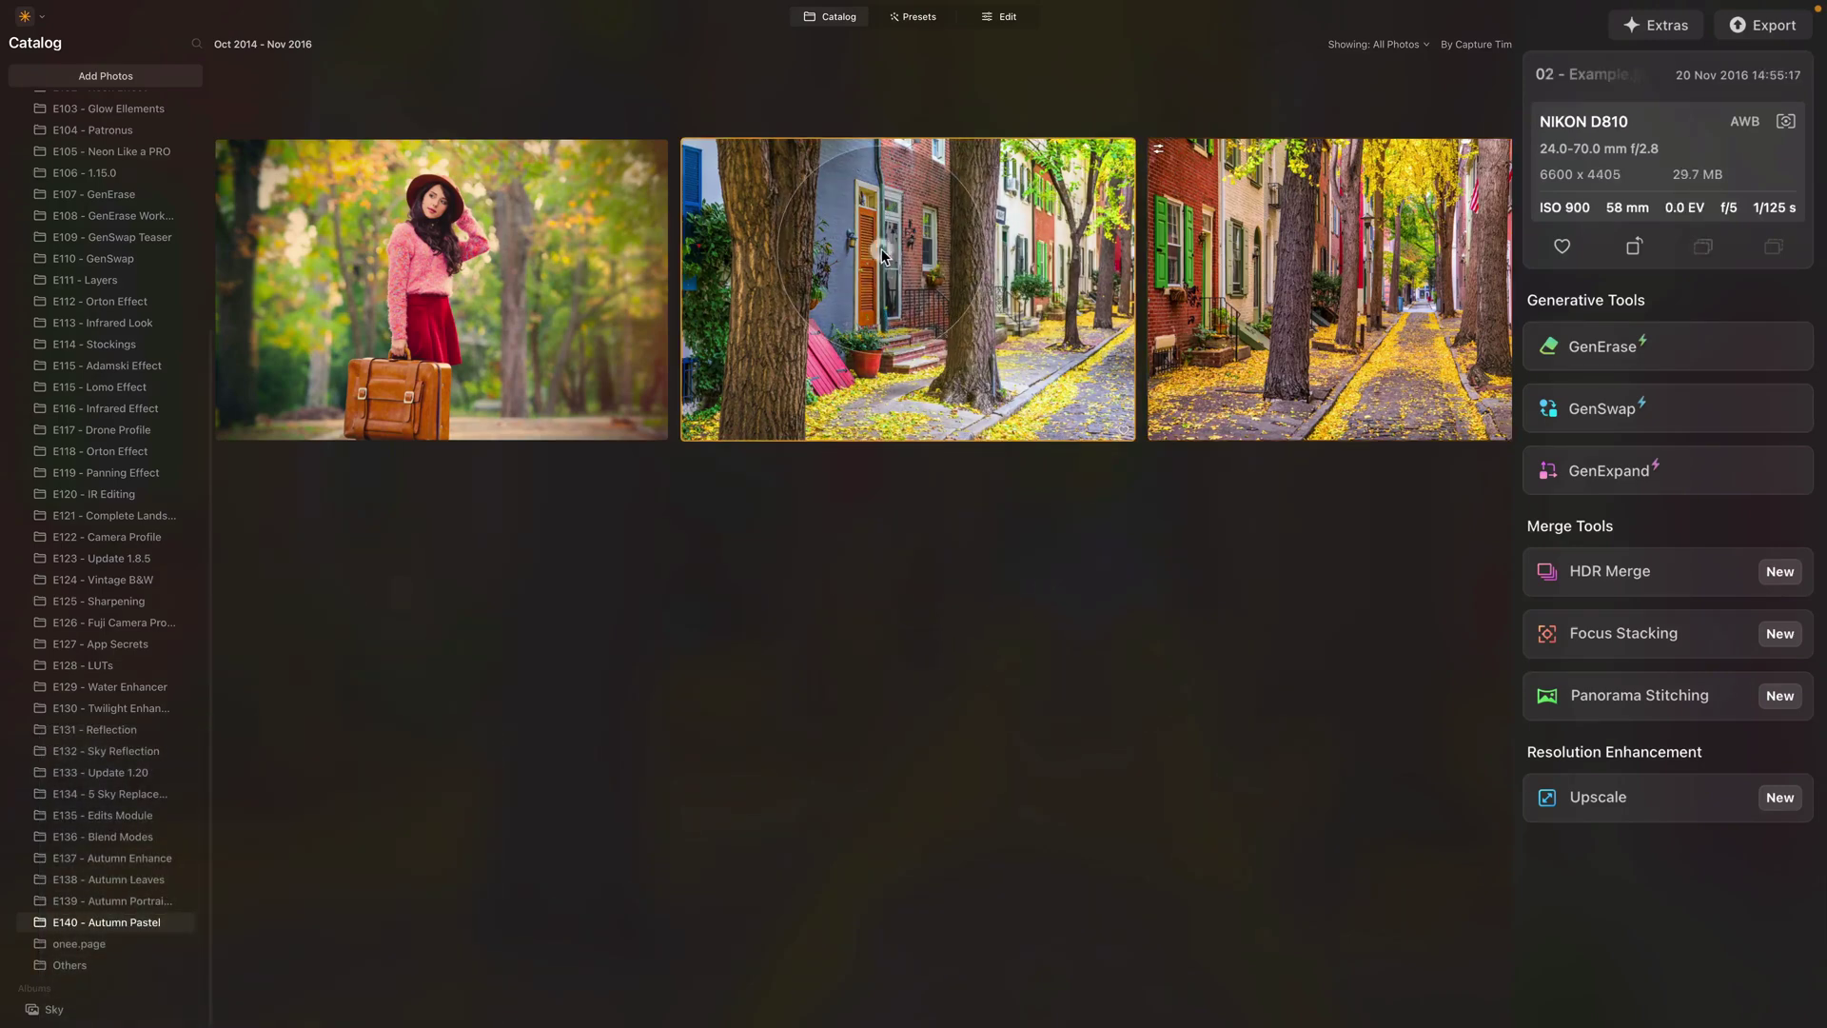
click(917, 21)
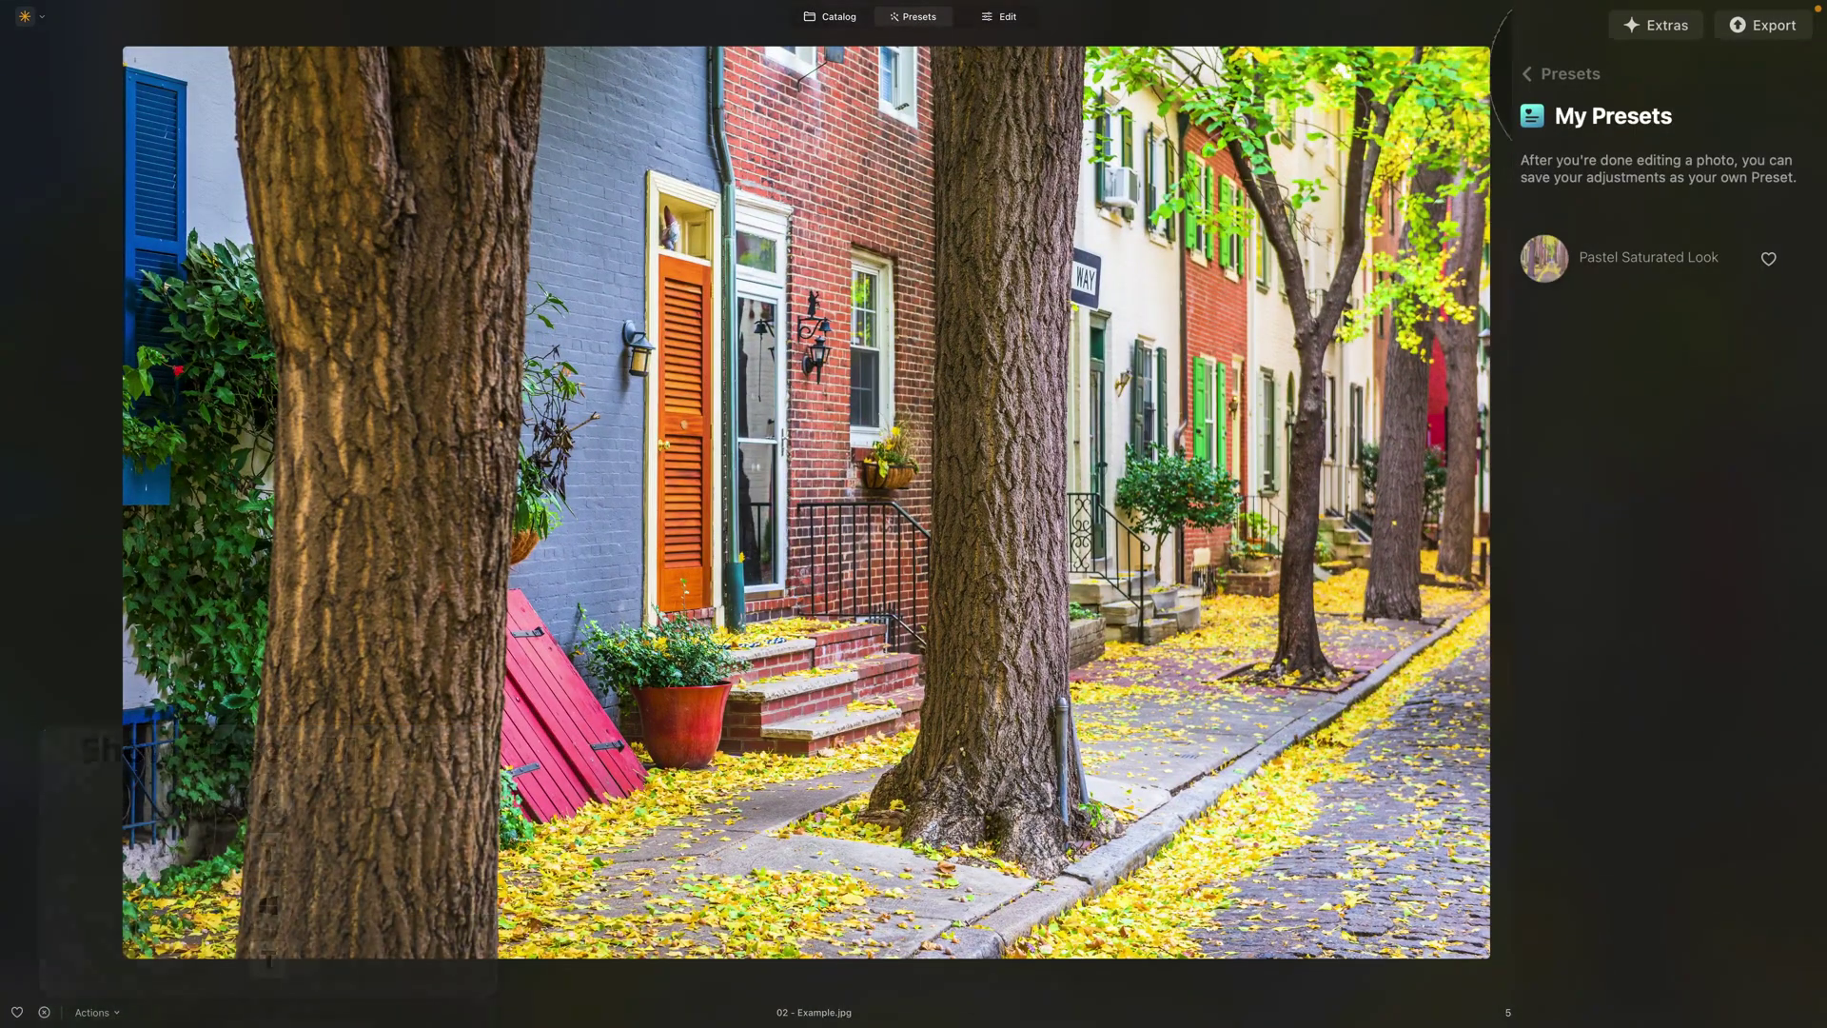
click(1551, 69)
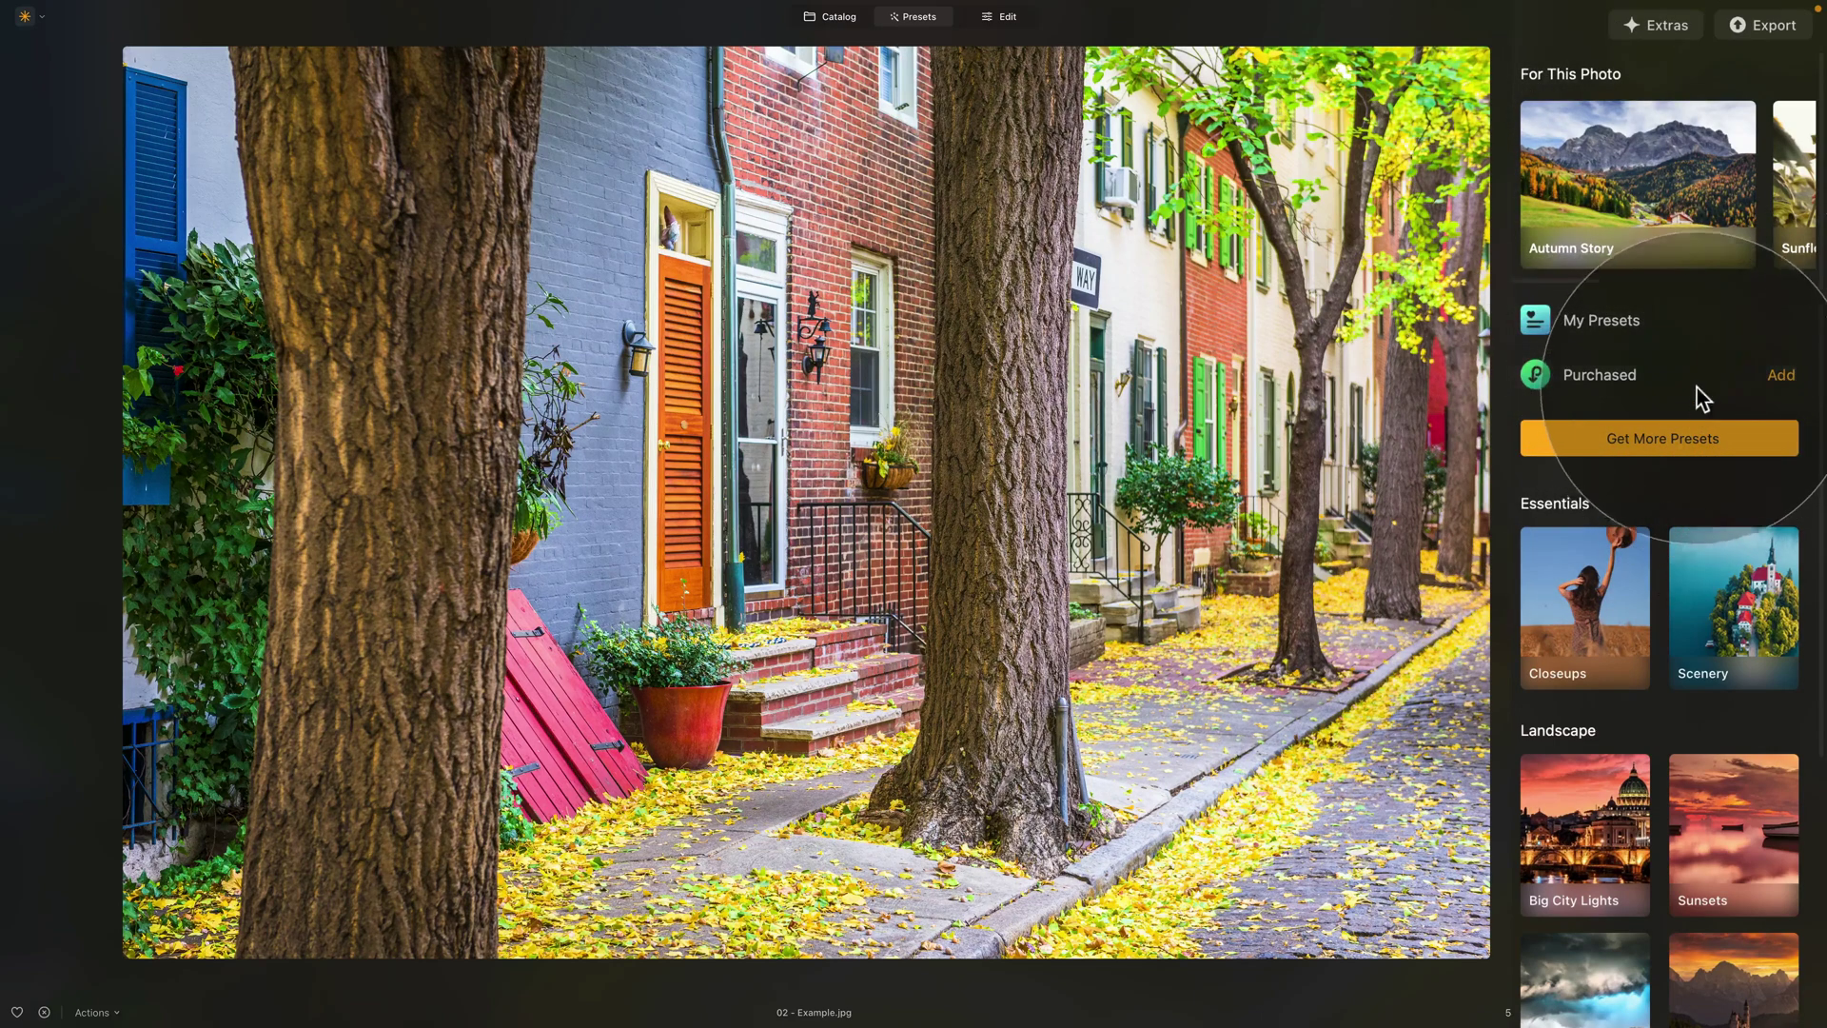
click(1666, 328)
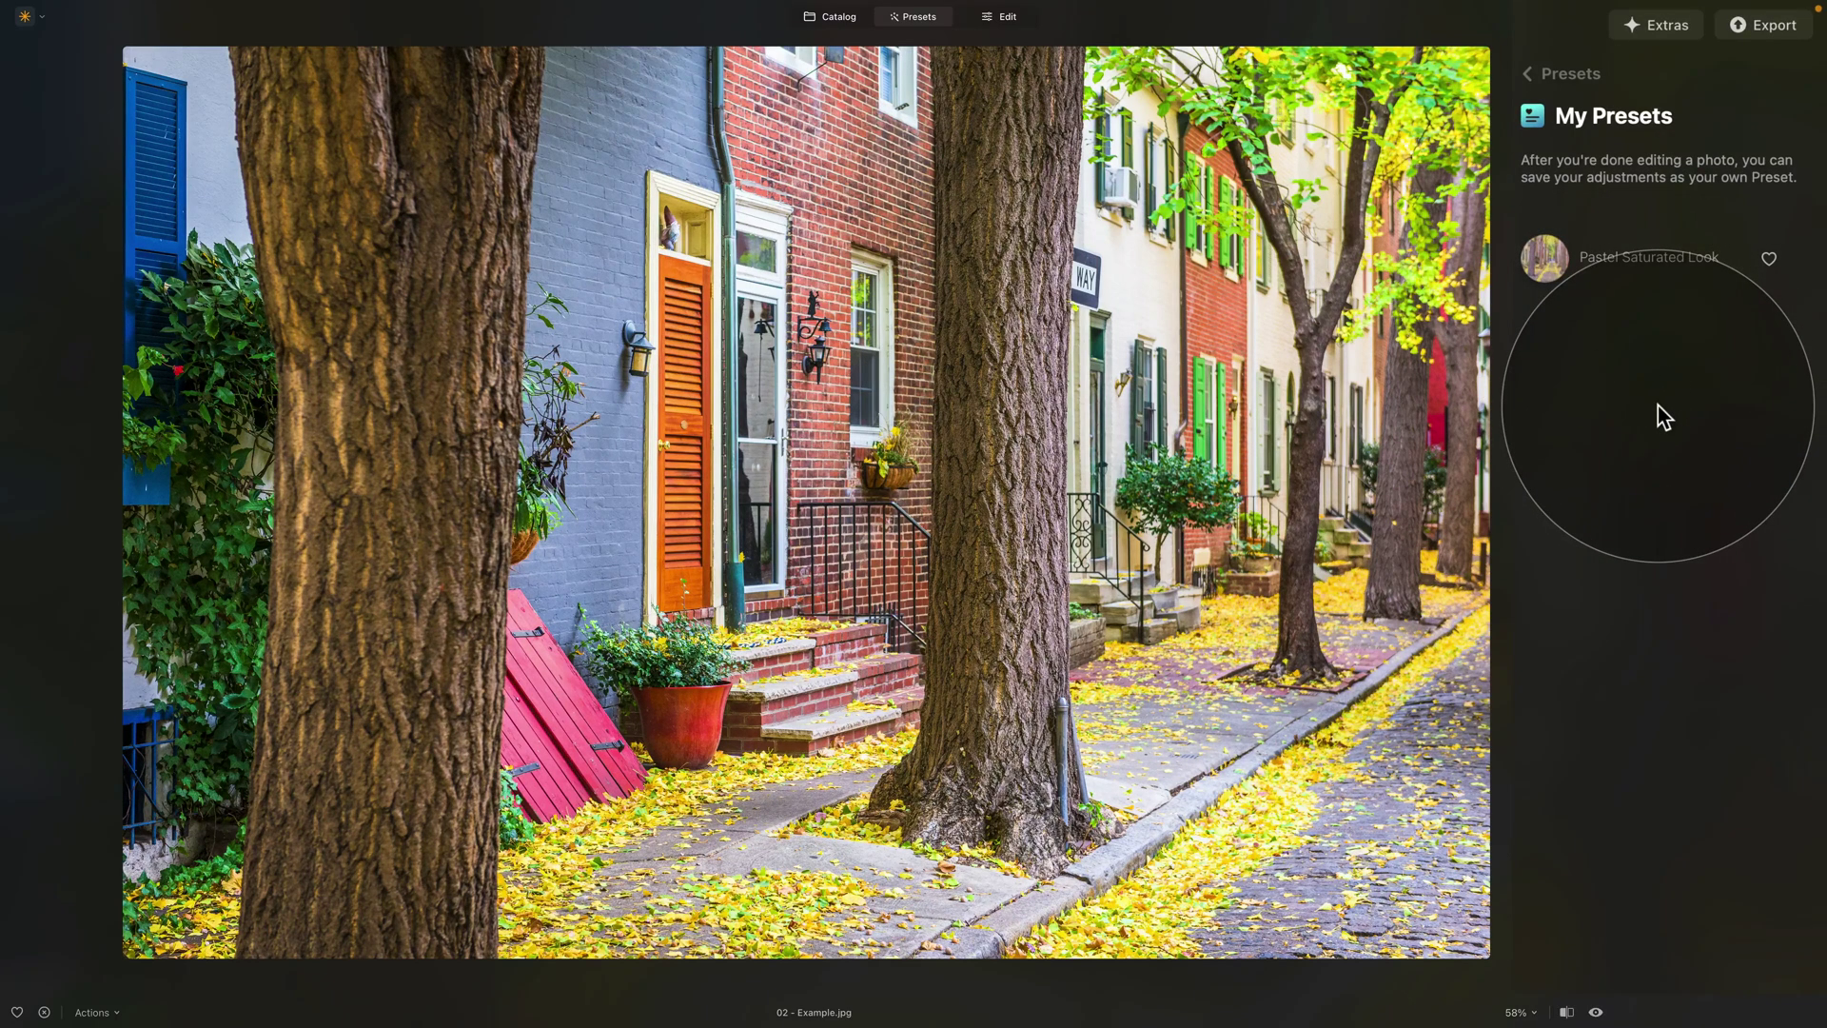
- Apply the Pastel Saturated Look preset at a strength of 50 and compare the photo with and without it
click(1543, 259)
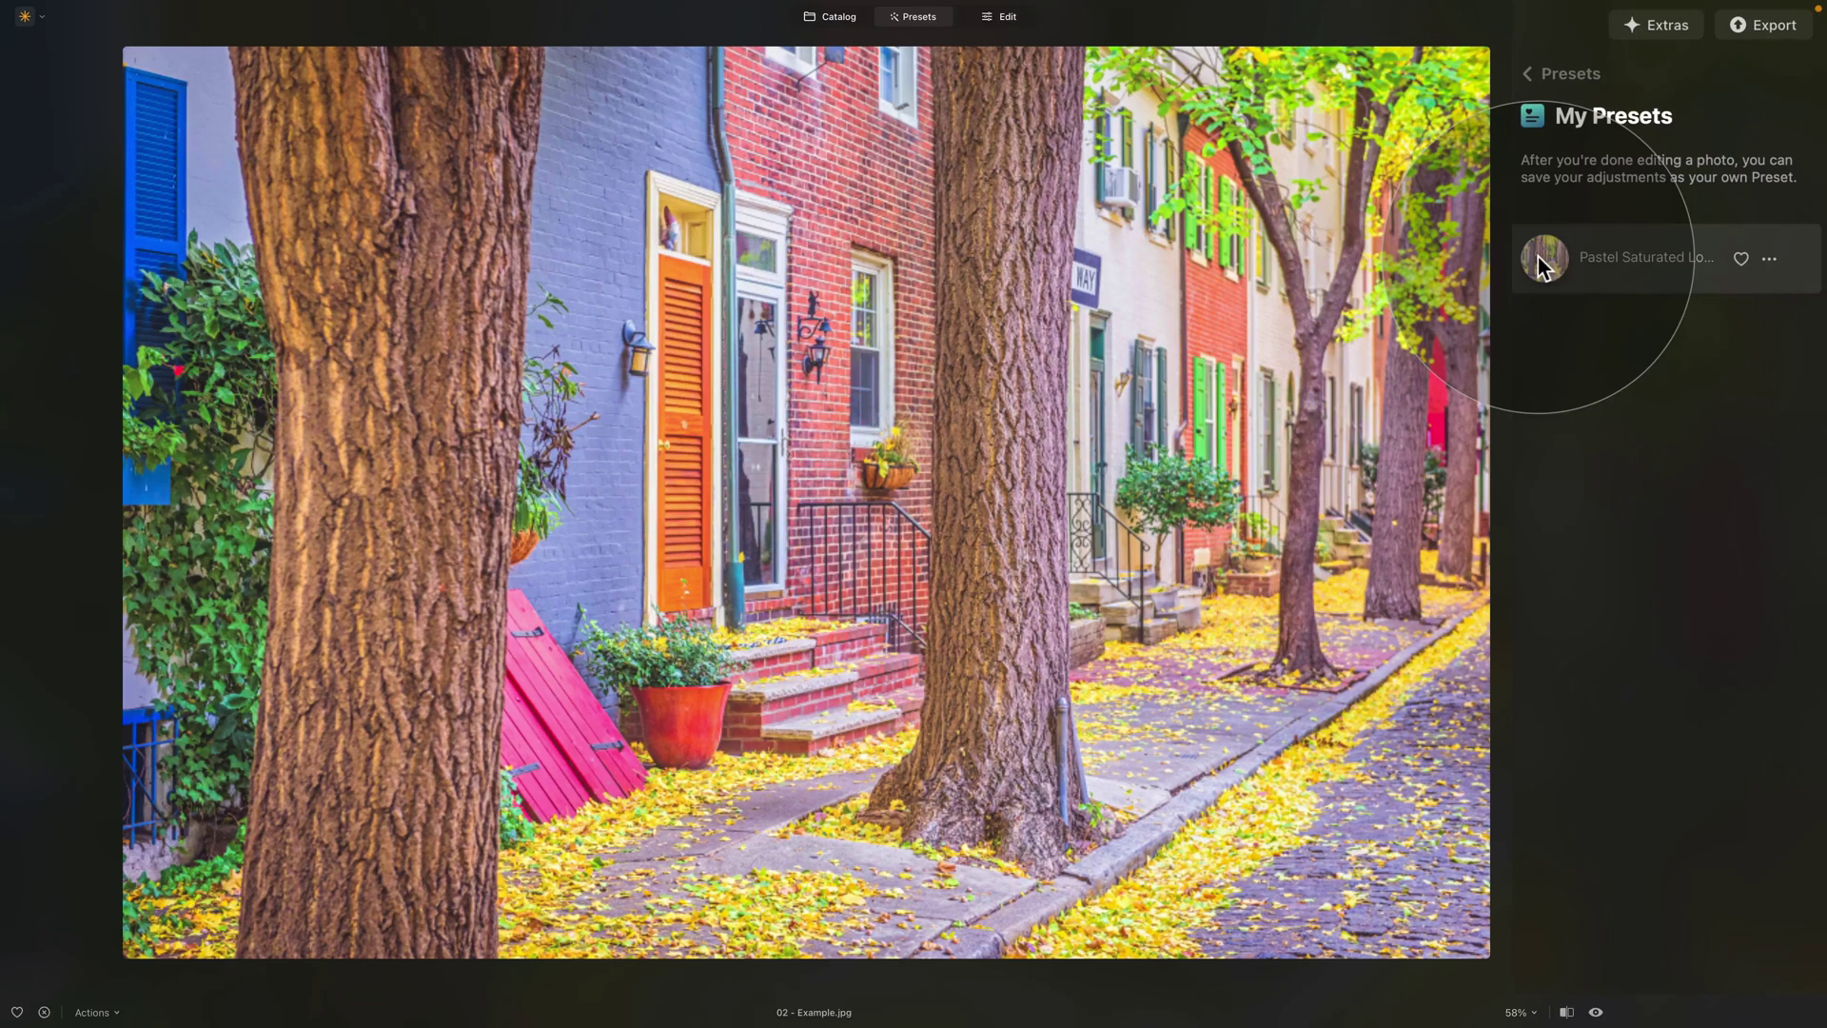
click(1542, 265)
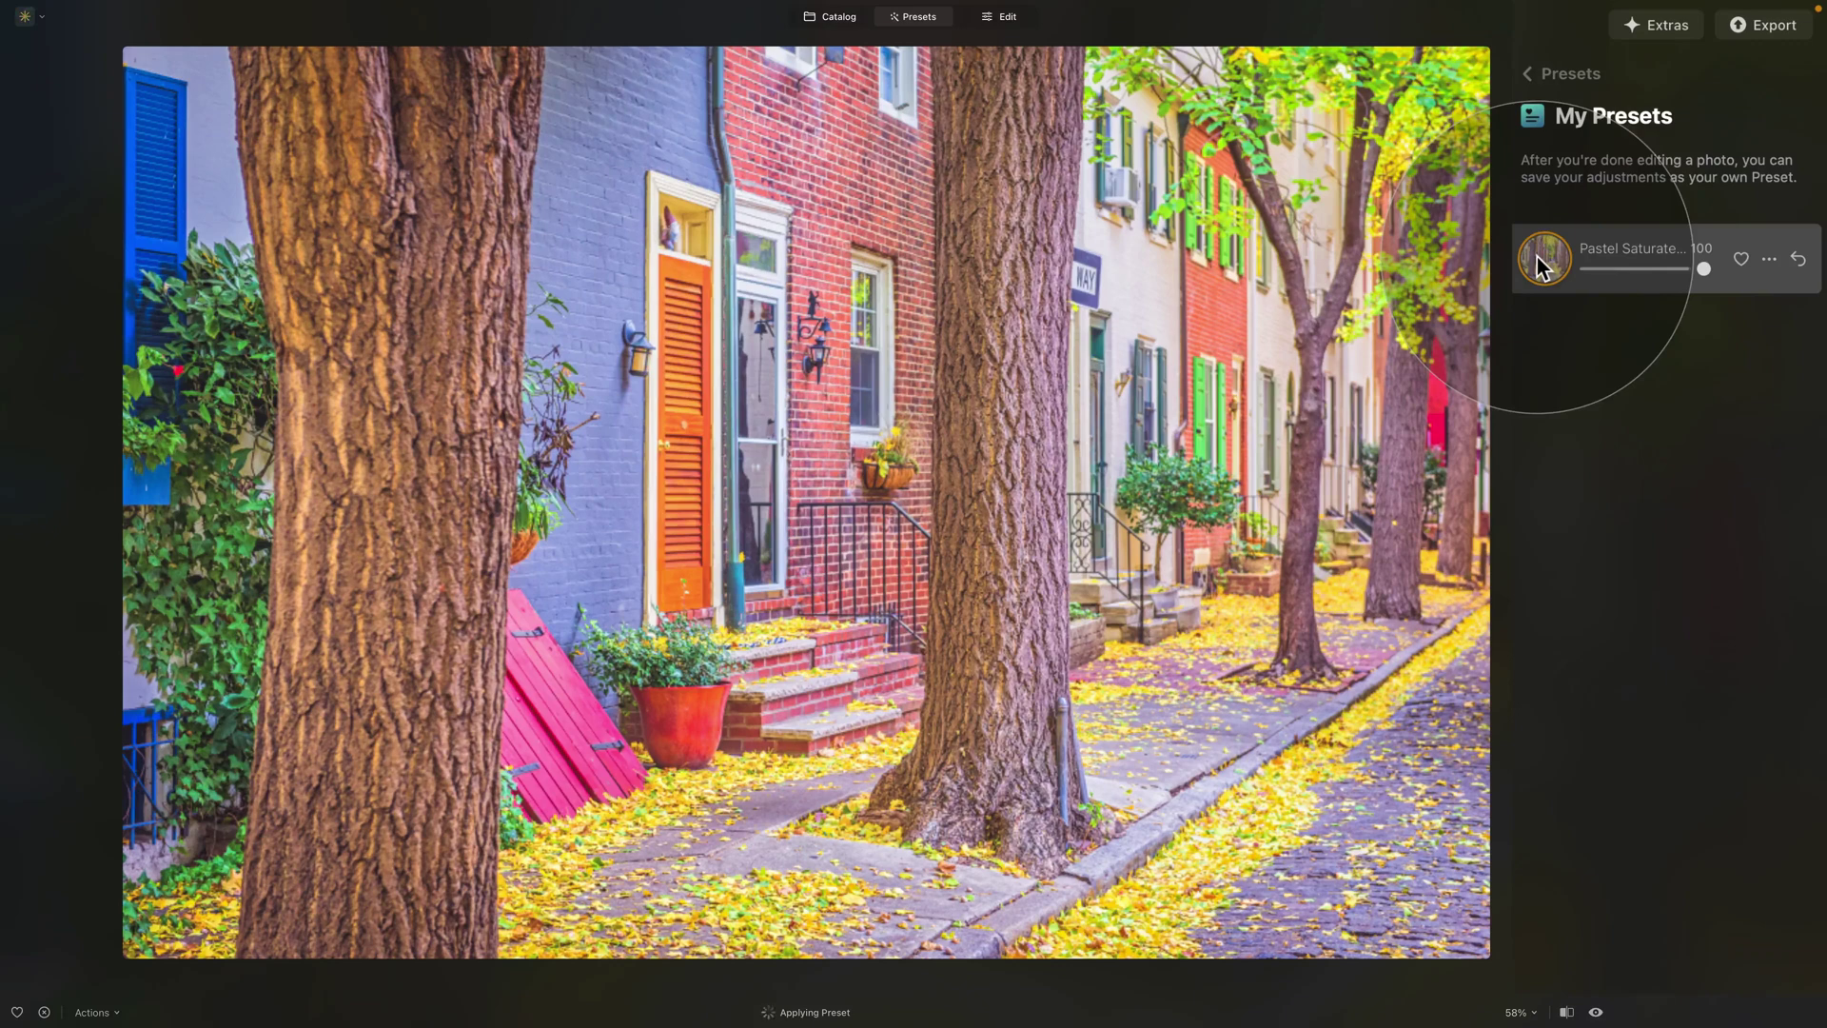
drag(1703, 269, 1646, 278)
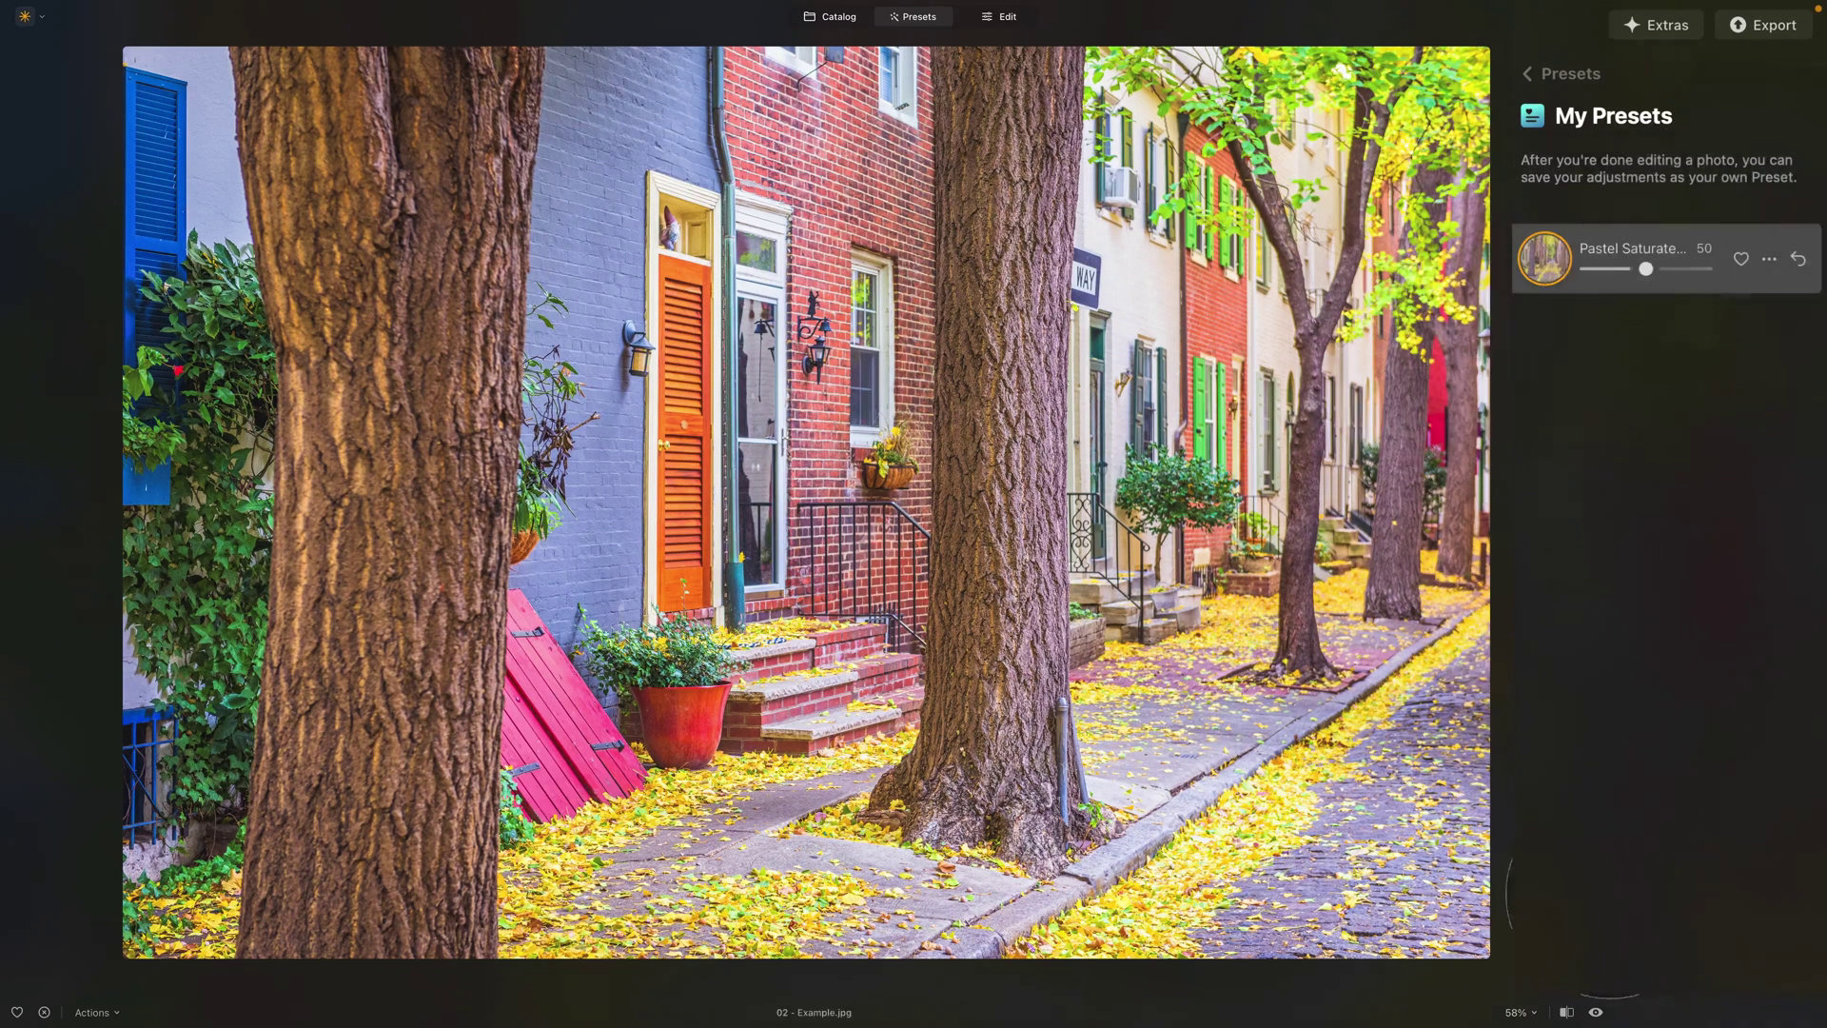
click(1596, 1013)
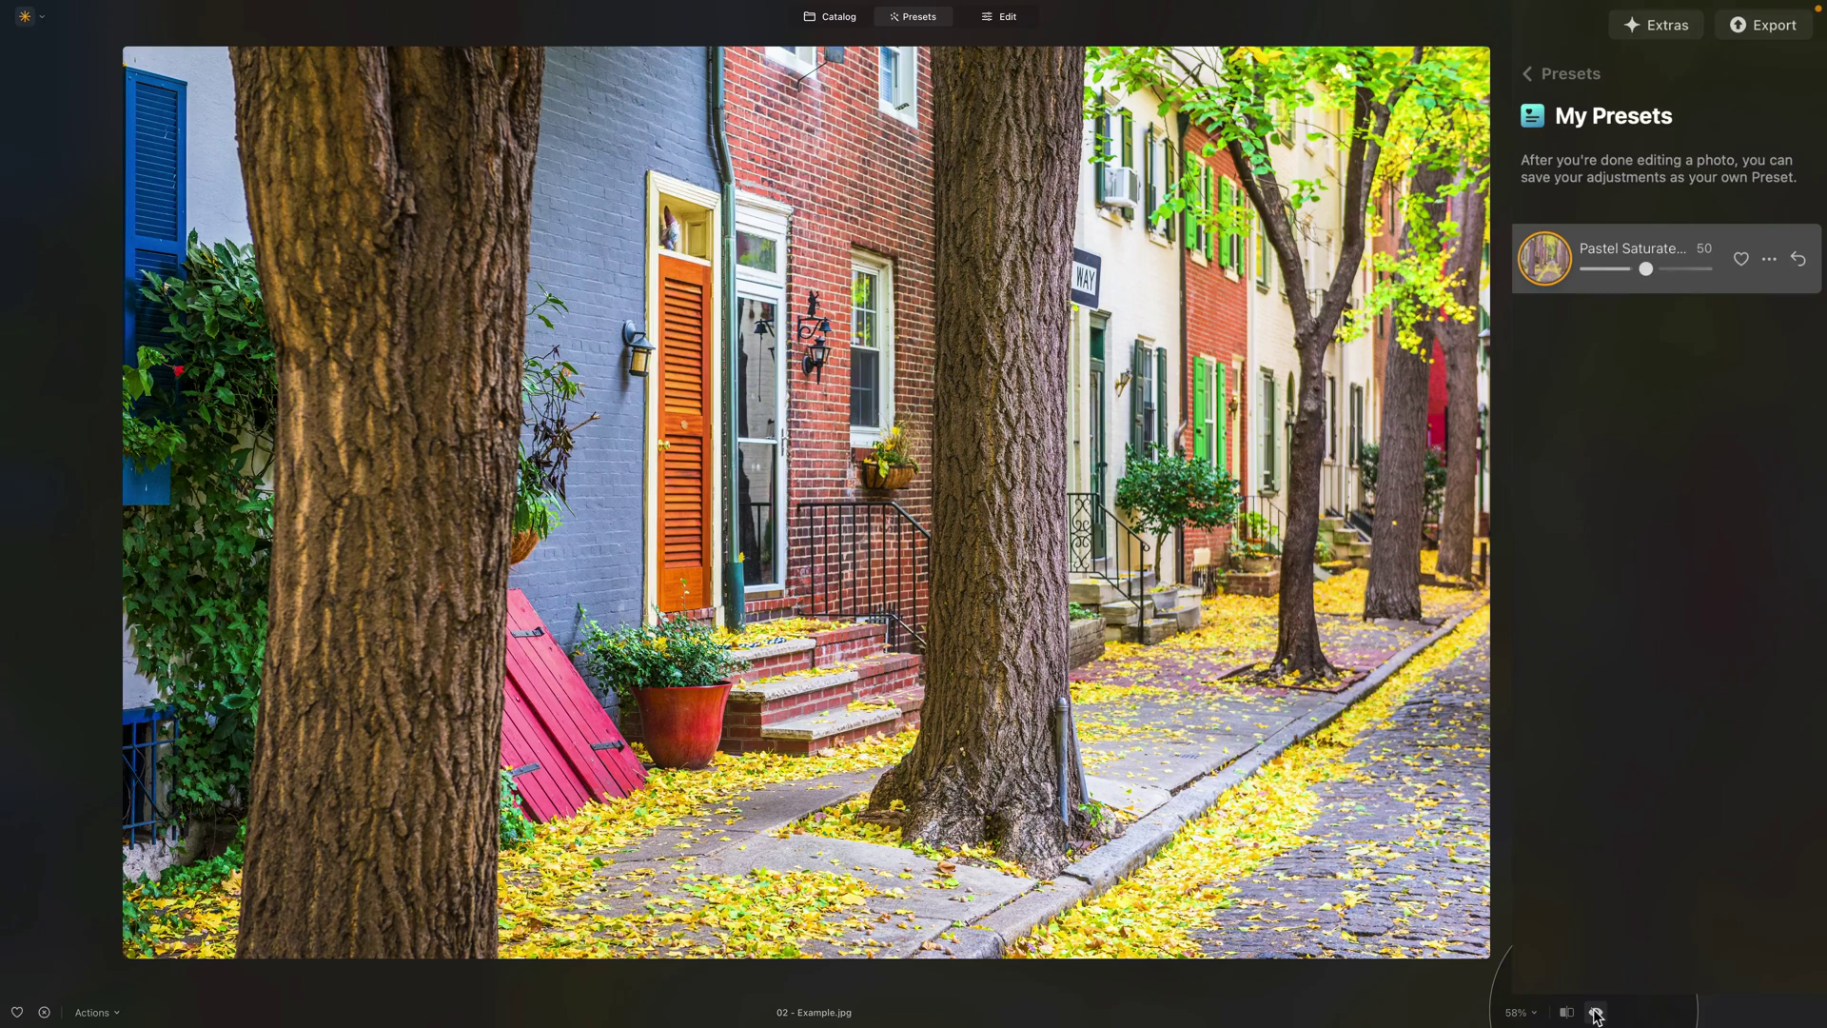
click(1596, 1013)
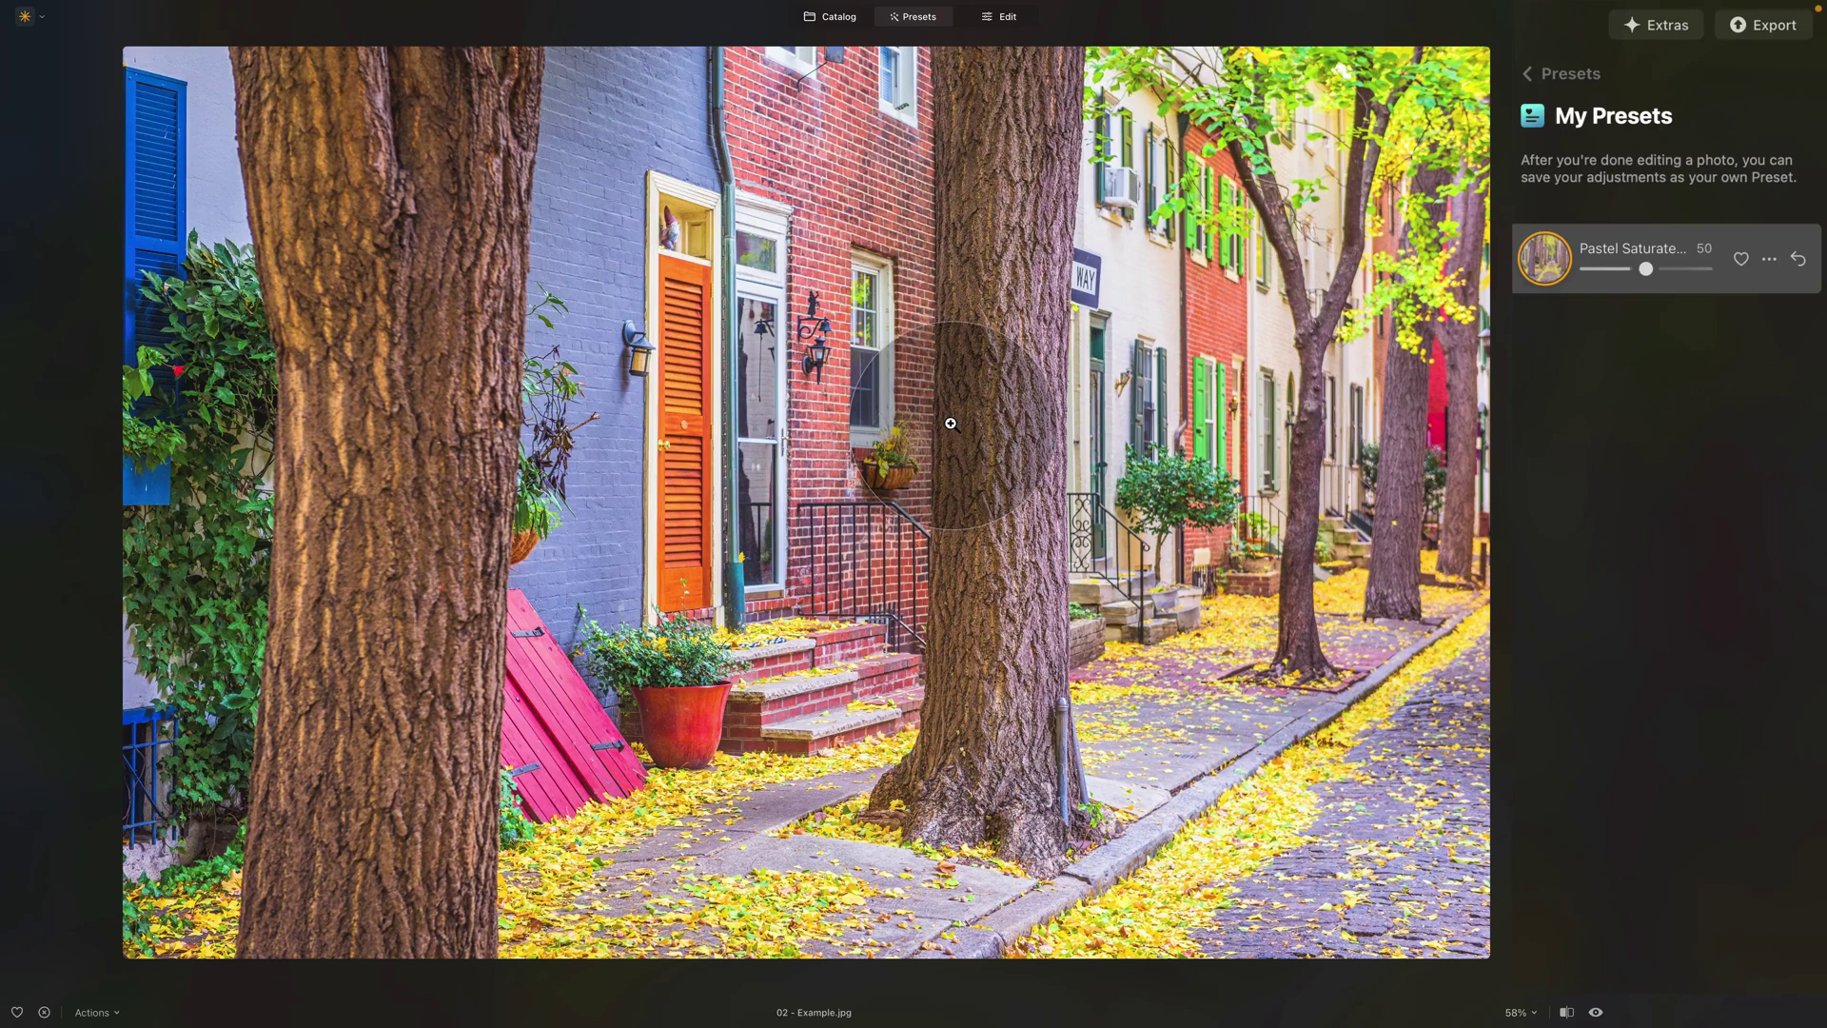
- Open the 03 - Portrait.jpg photo from the catalog and apply the Pastel Saturated Look preset at a strength of 95
click(831, 19)
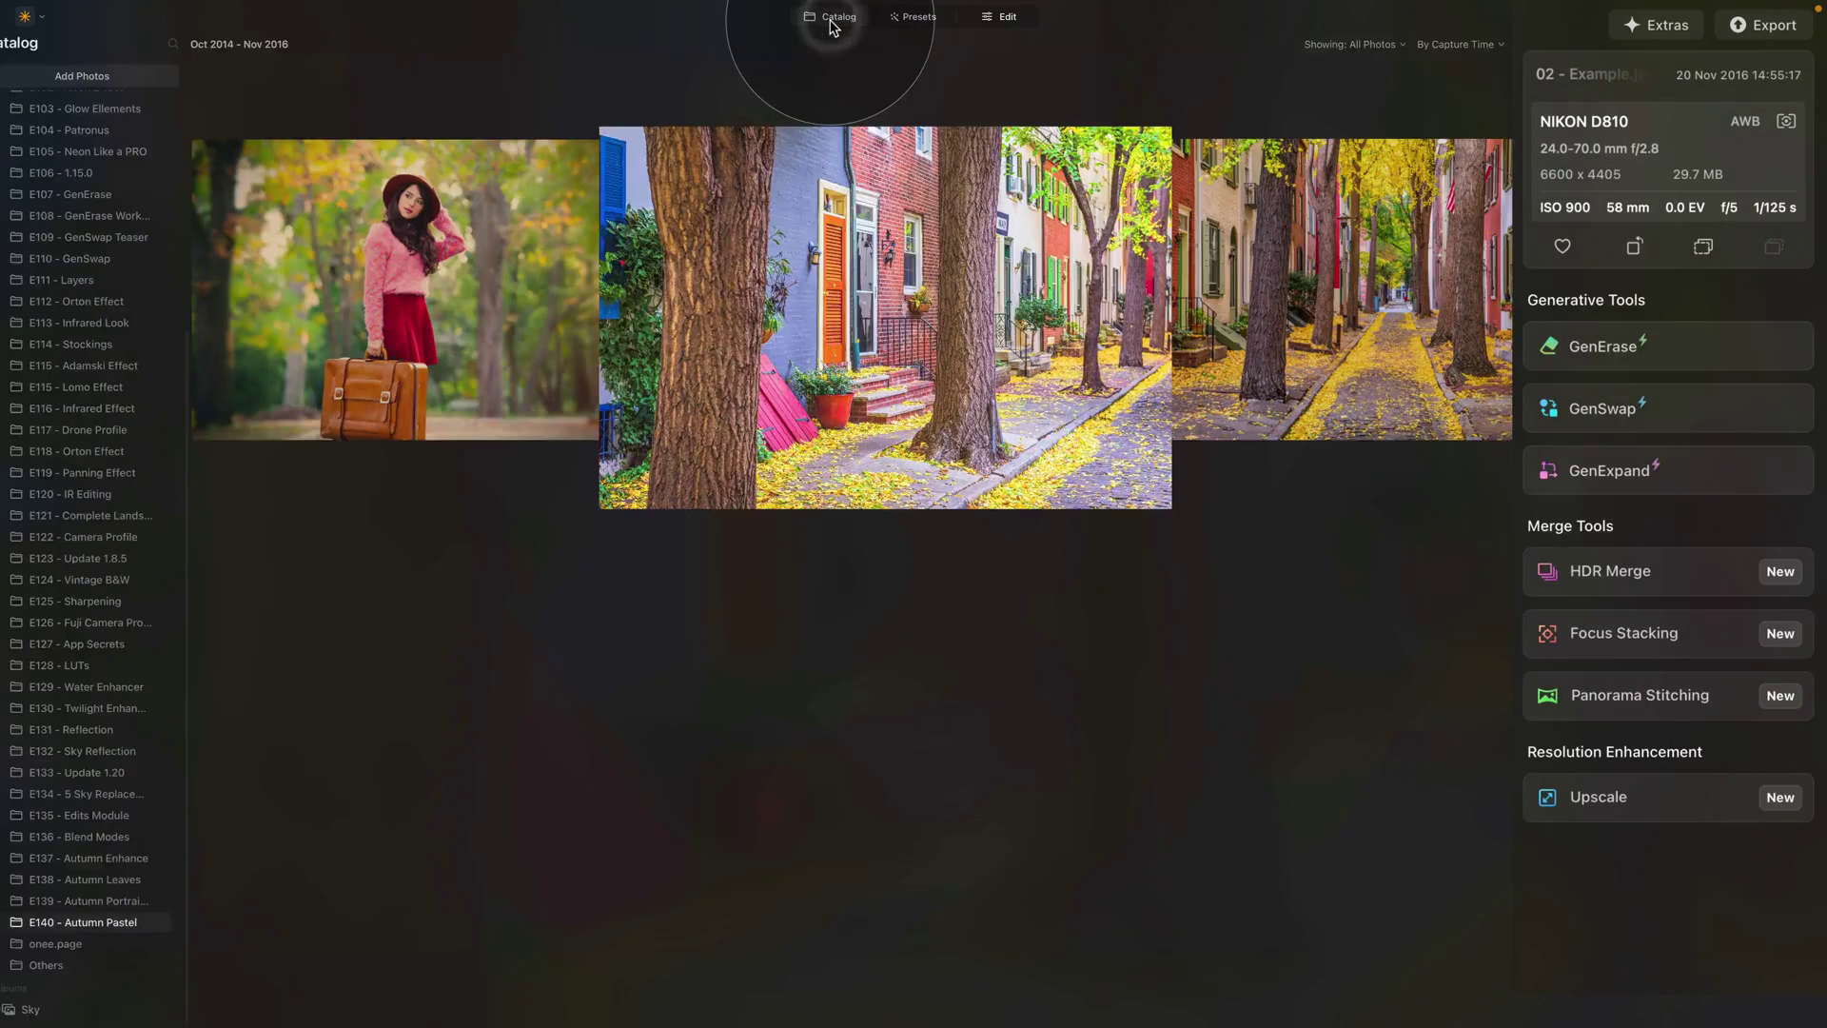
click(534, 287)
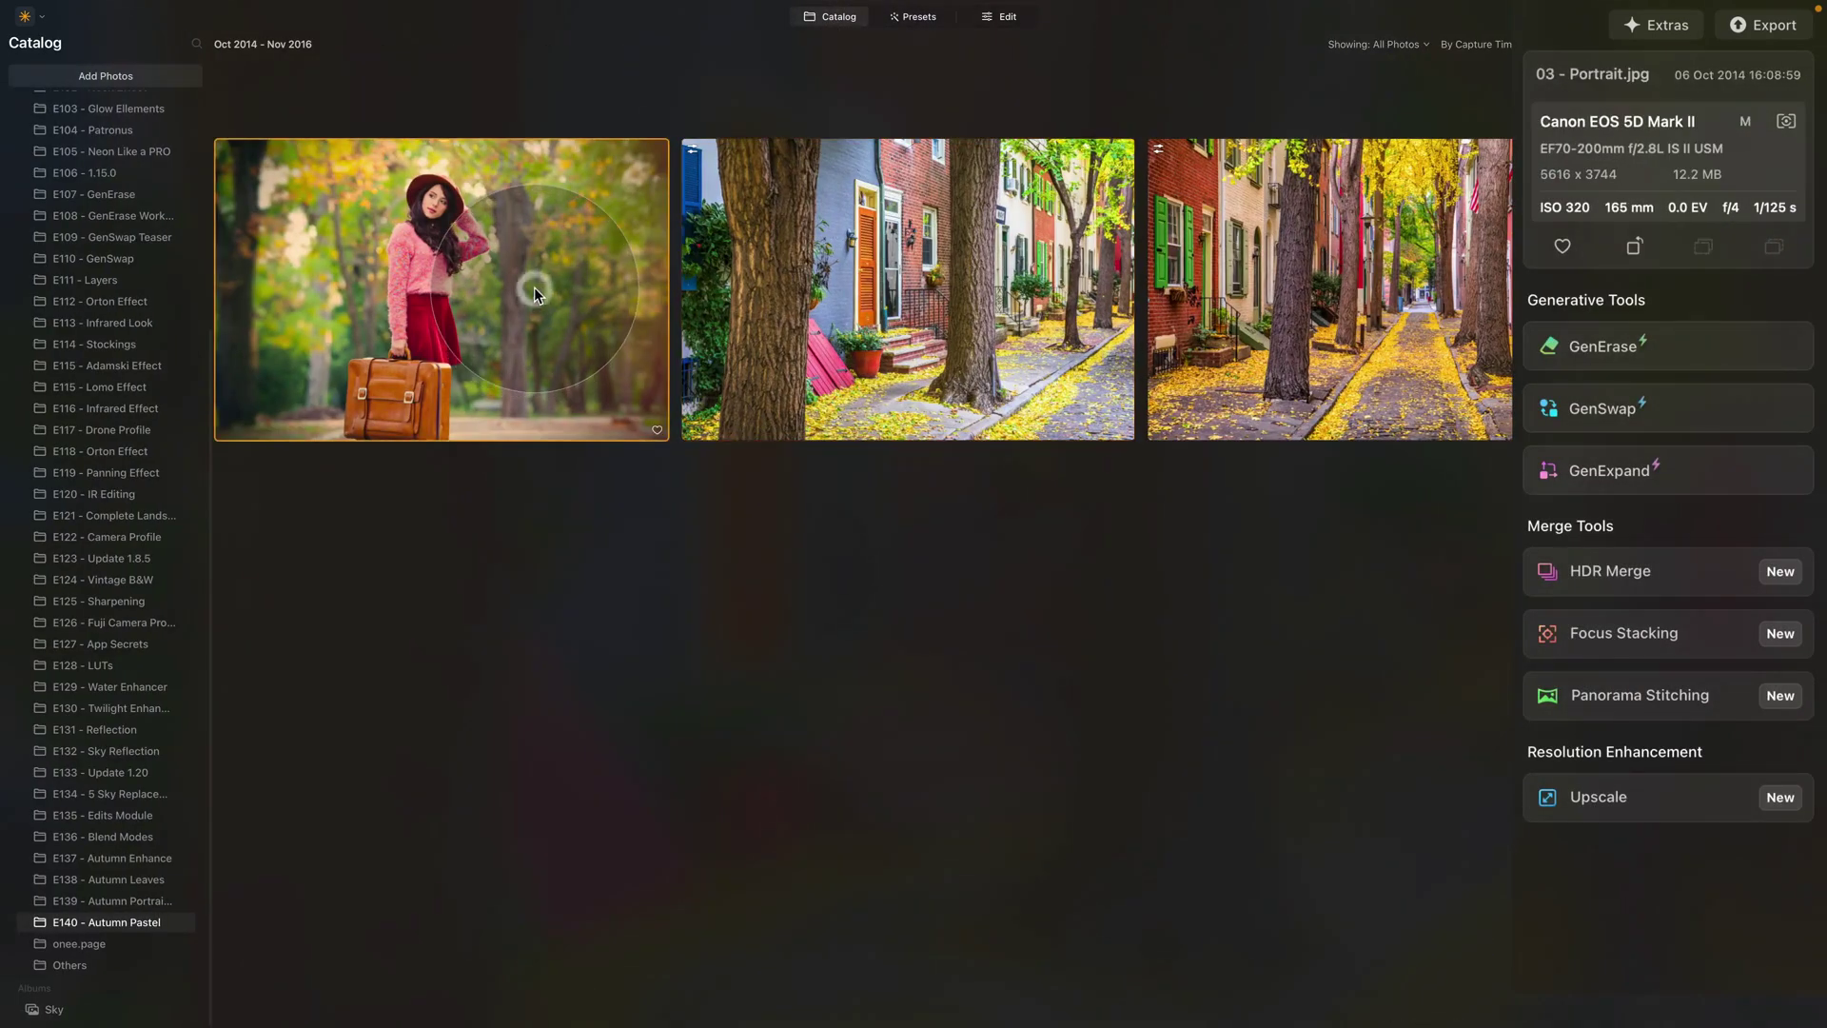
click(911, 19)
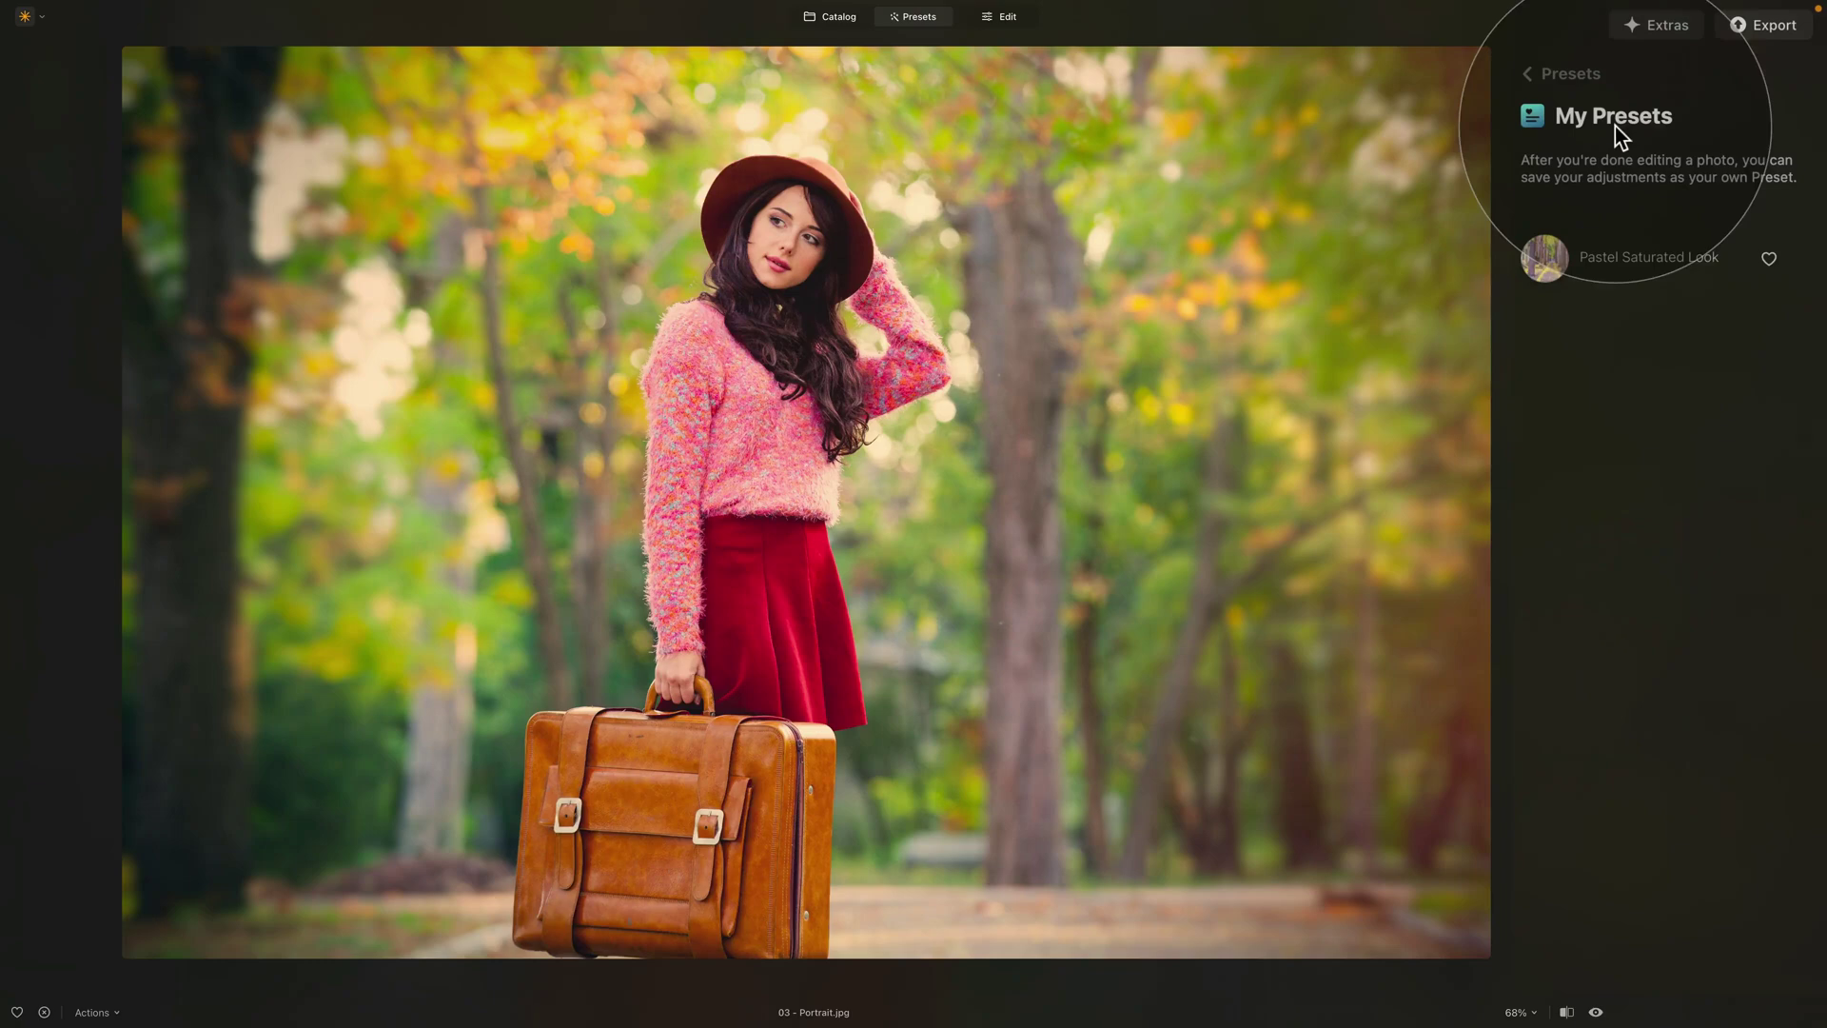
click(1622, 277)
click(1620, 259)
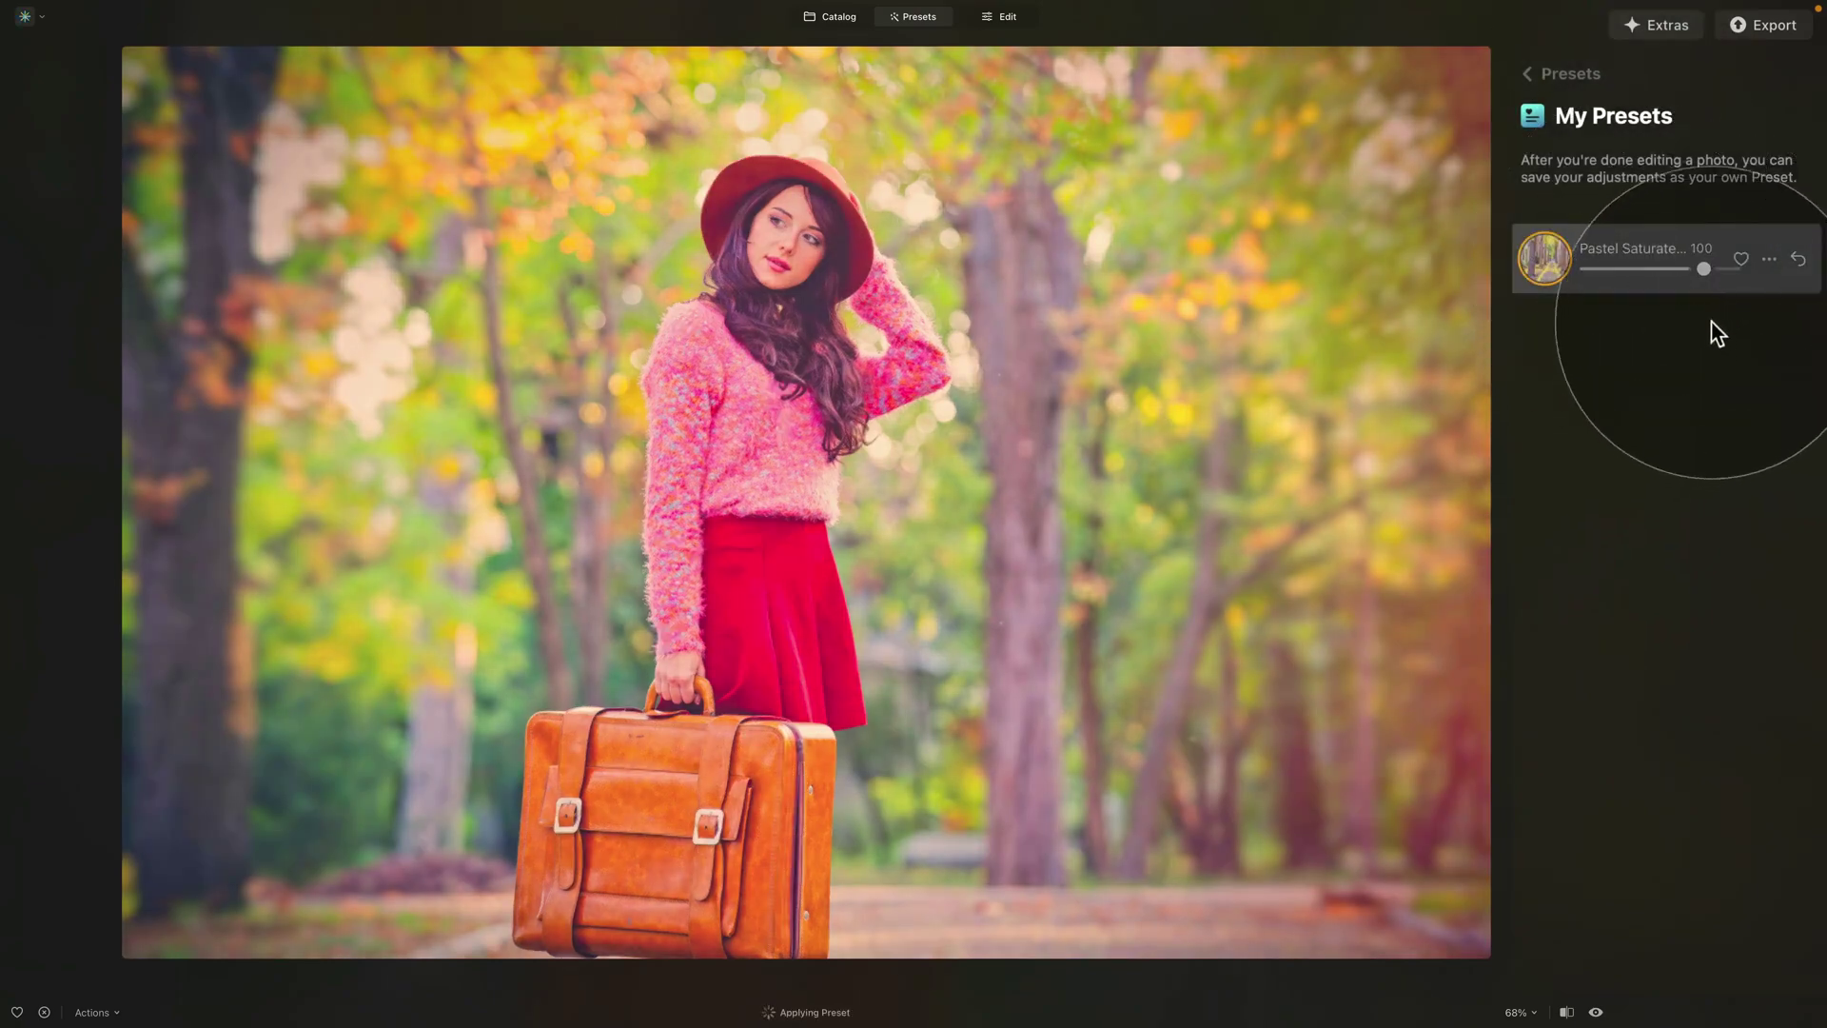
mouse_move(1710, 268)
mouse_down()
mouse_move(1665, 266)
mouse_move(1703, 280)
mouse_up()
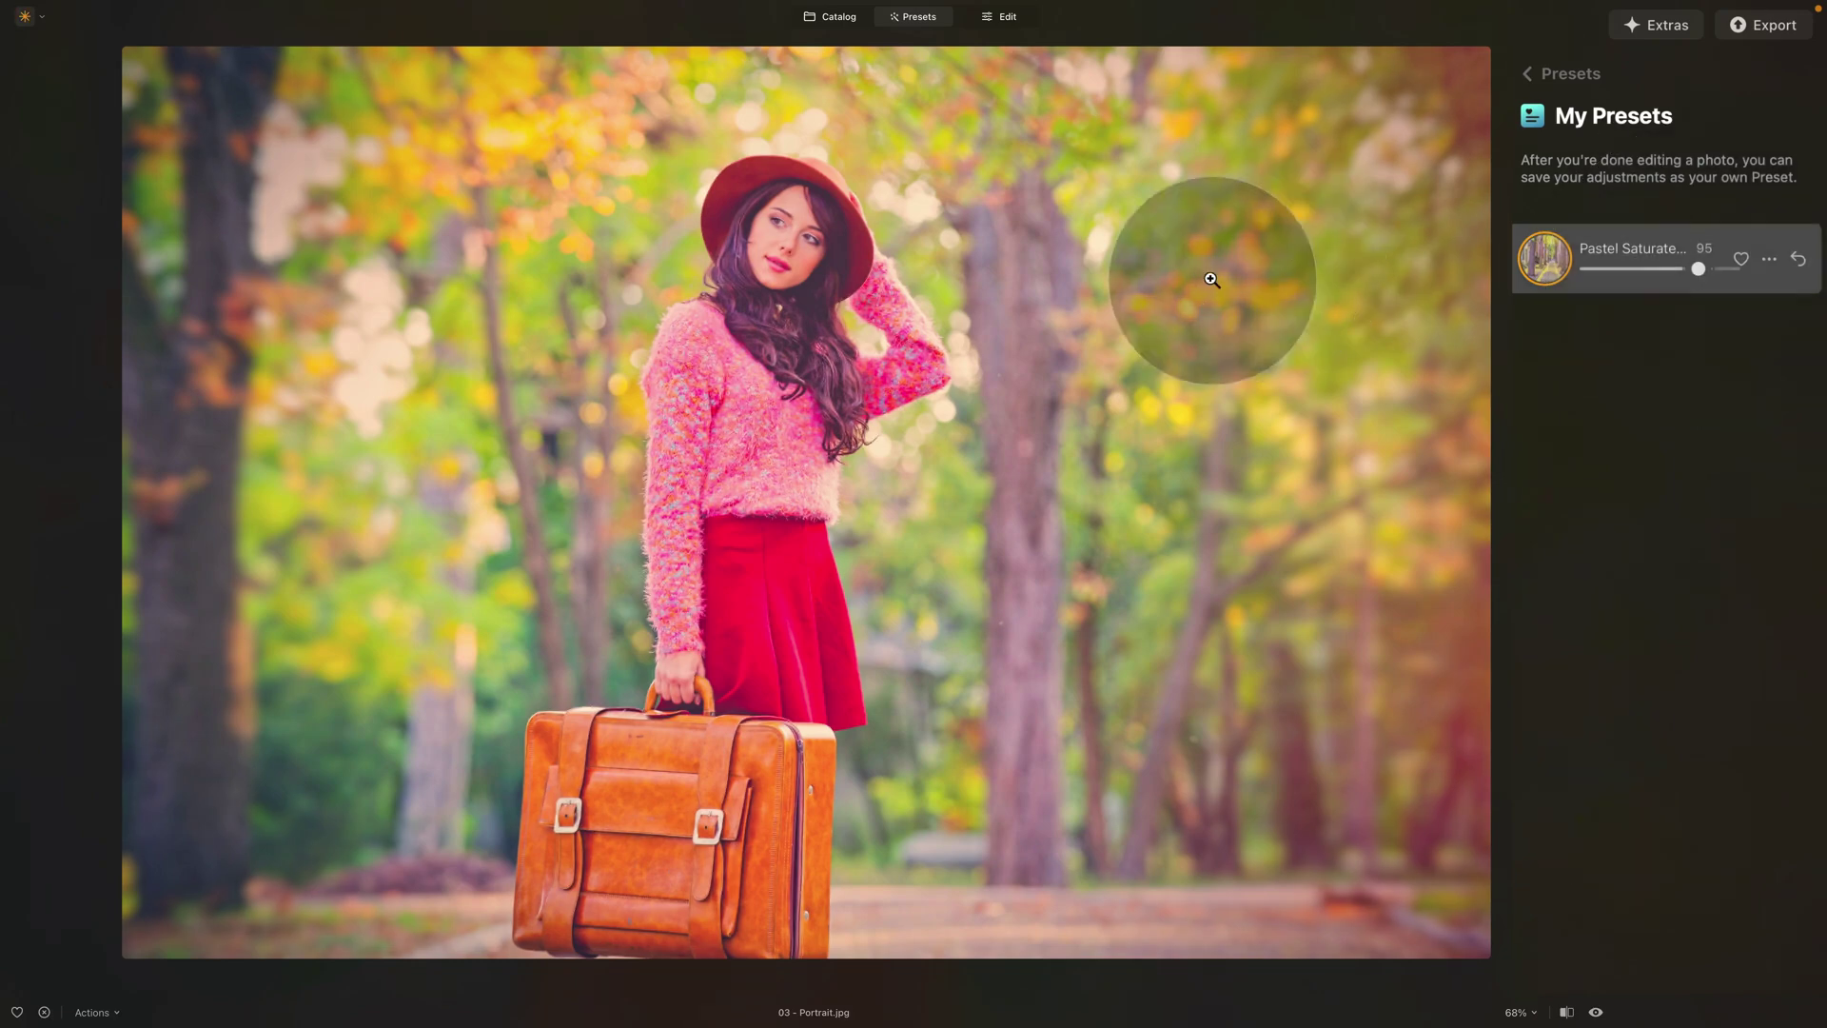
- Switch the portrait to editing and duplicate its layer
click(1002, 19)
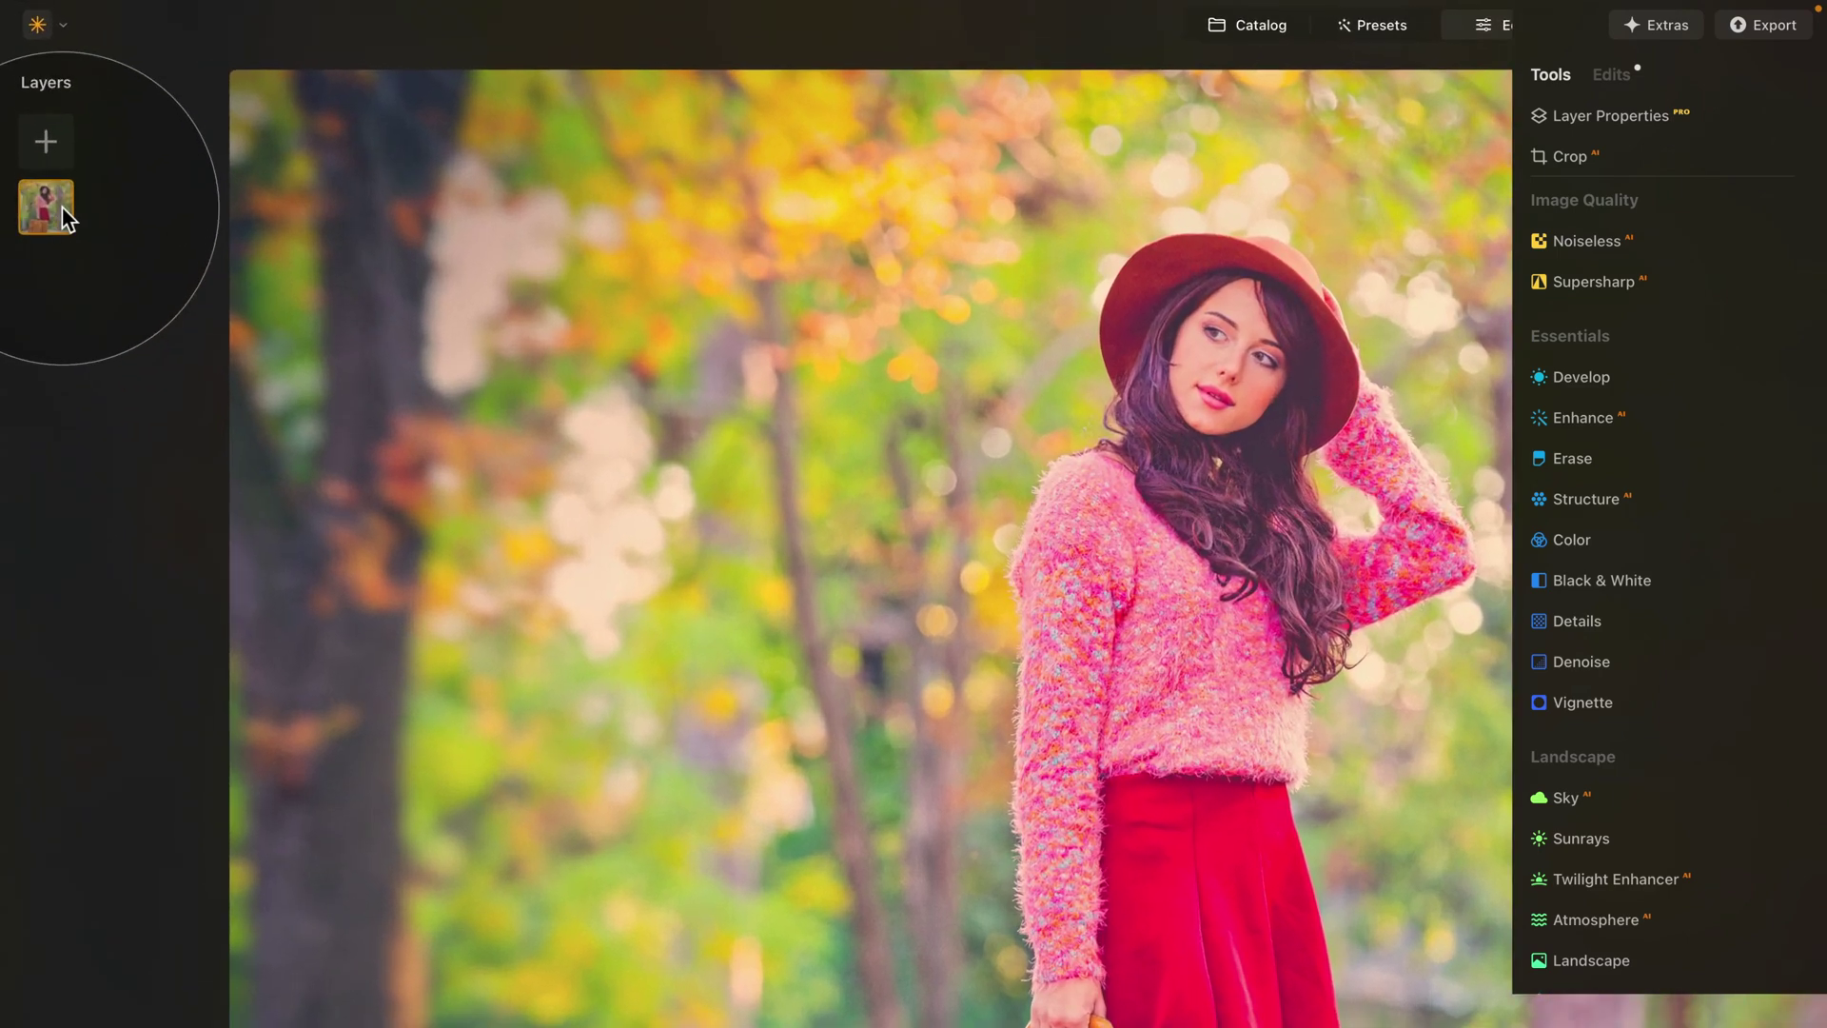
right_click(36, 134)
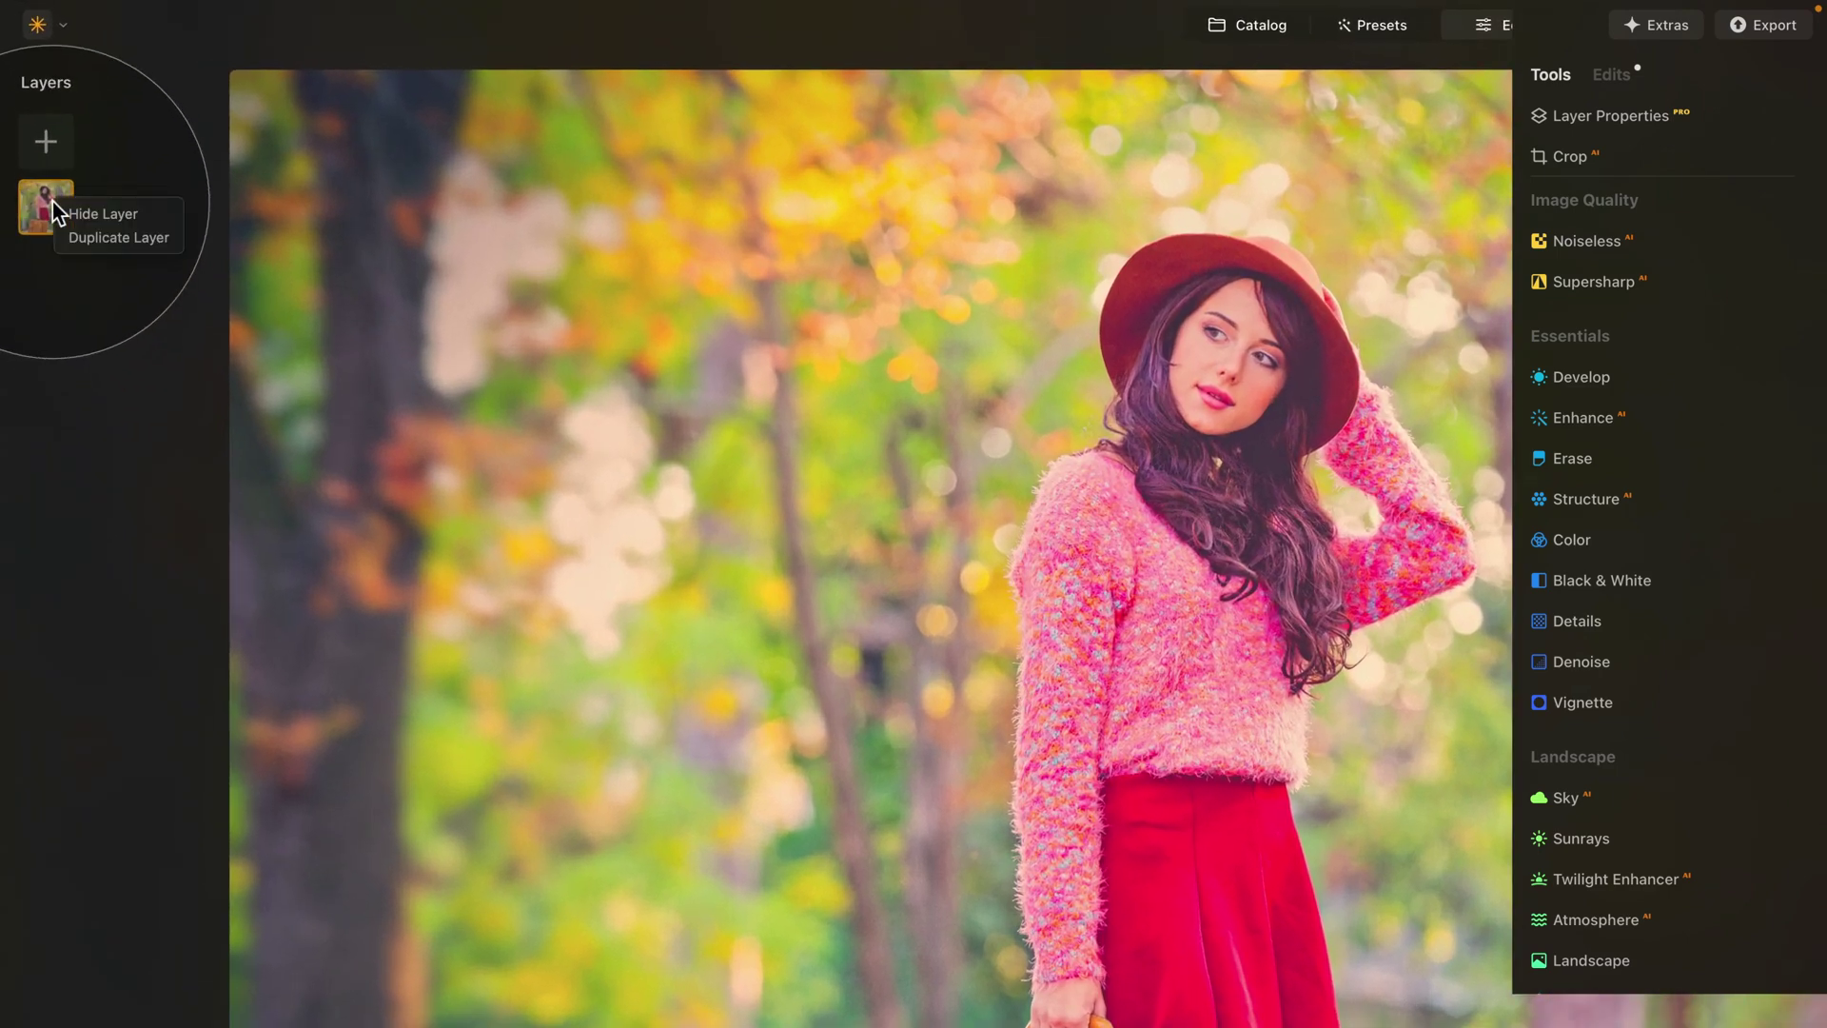
click(120, 237)
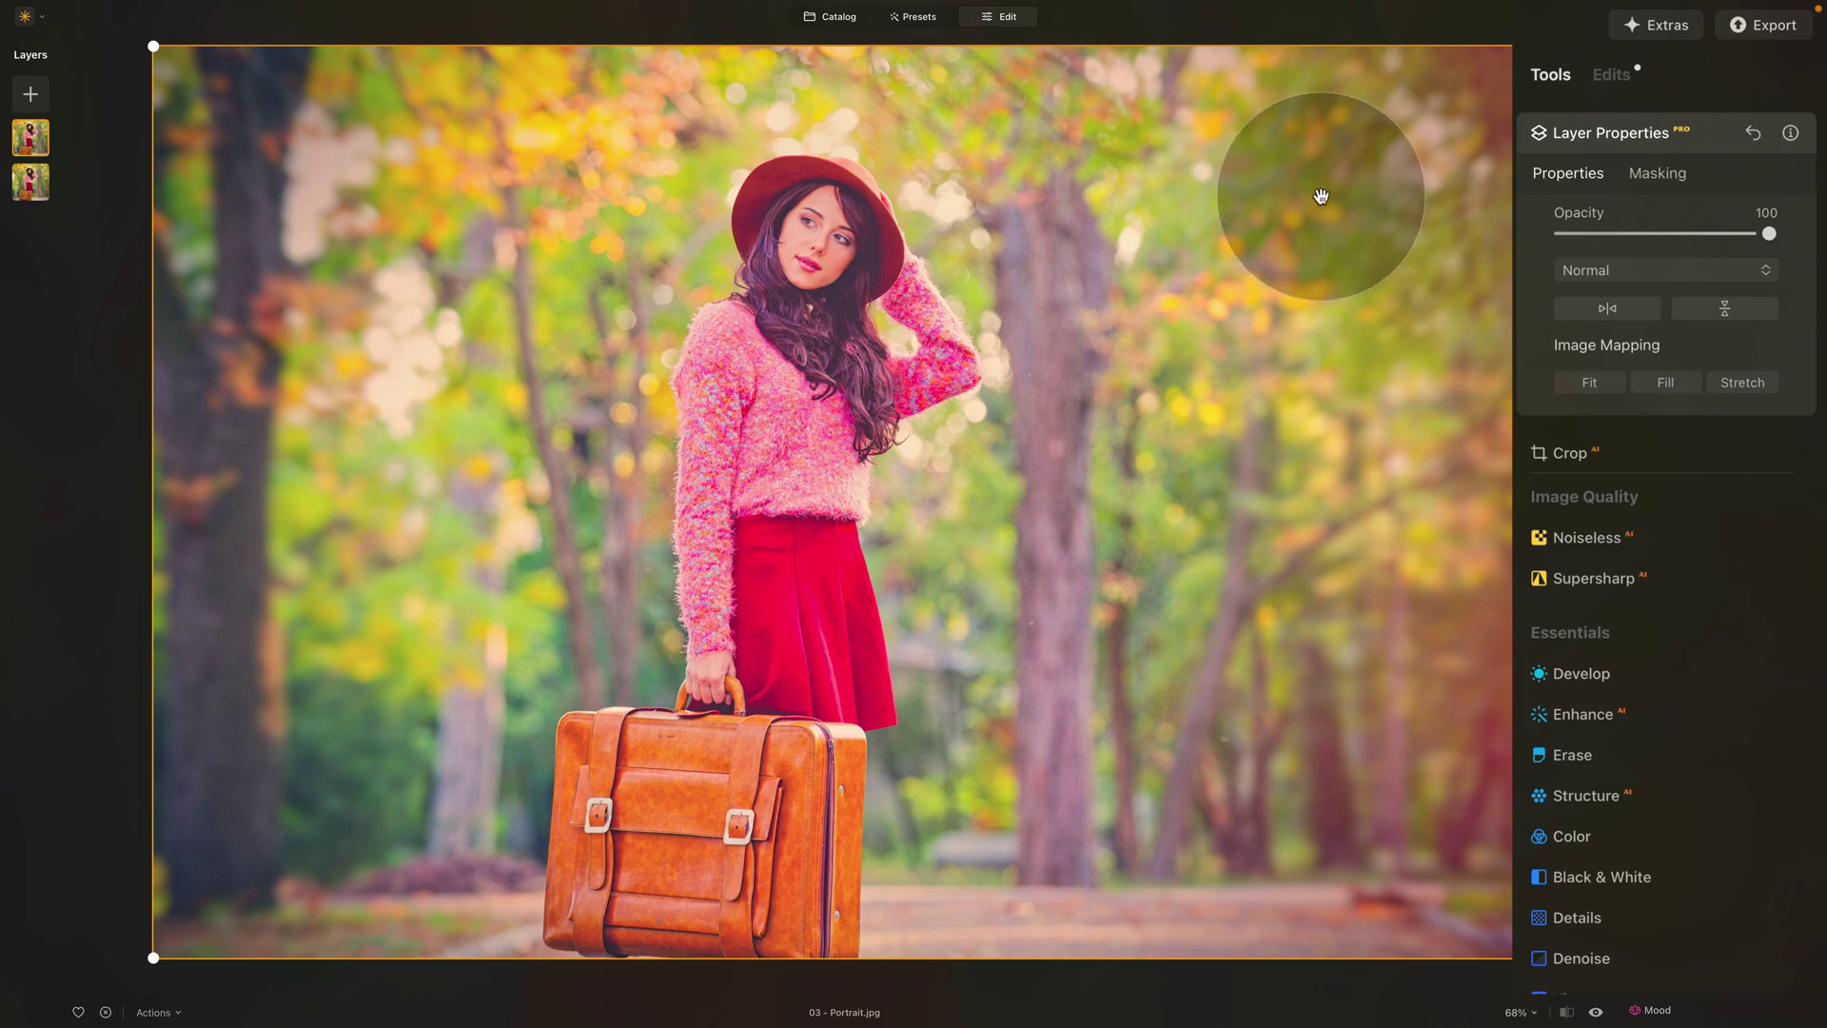
- Mask the duplicated layer with Background Removal so only the woman and her suitcase are kept
click(1672, 171)
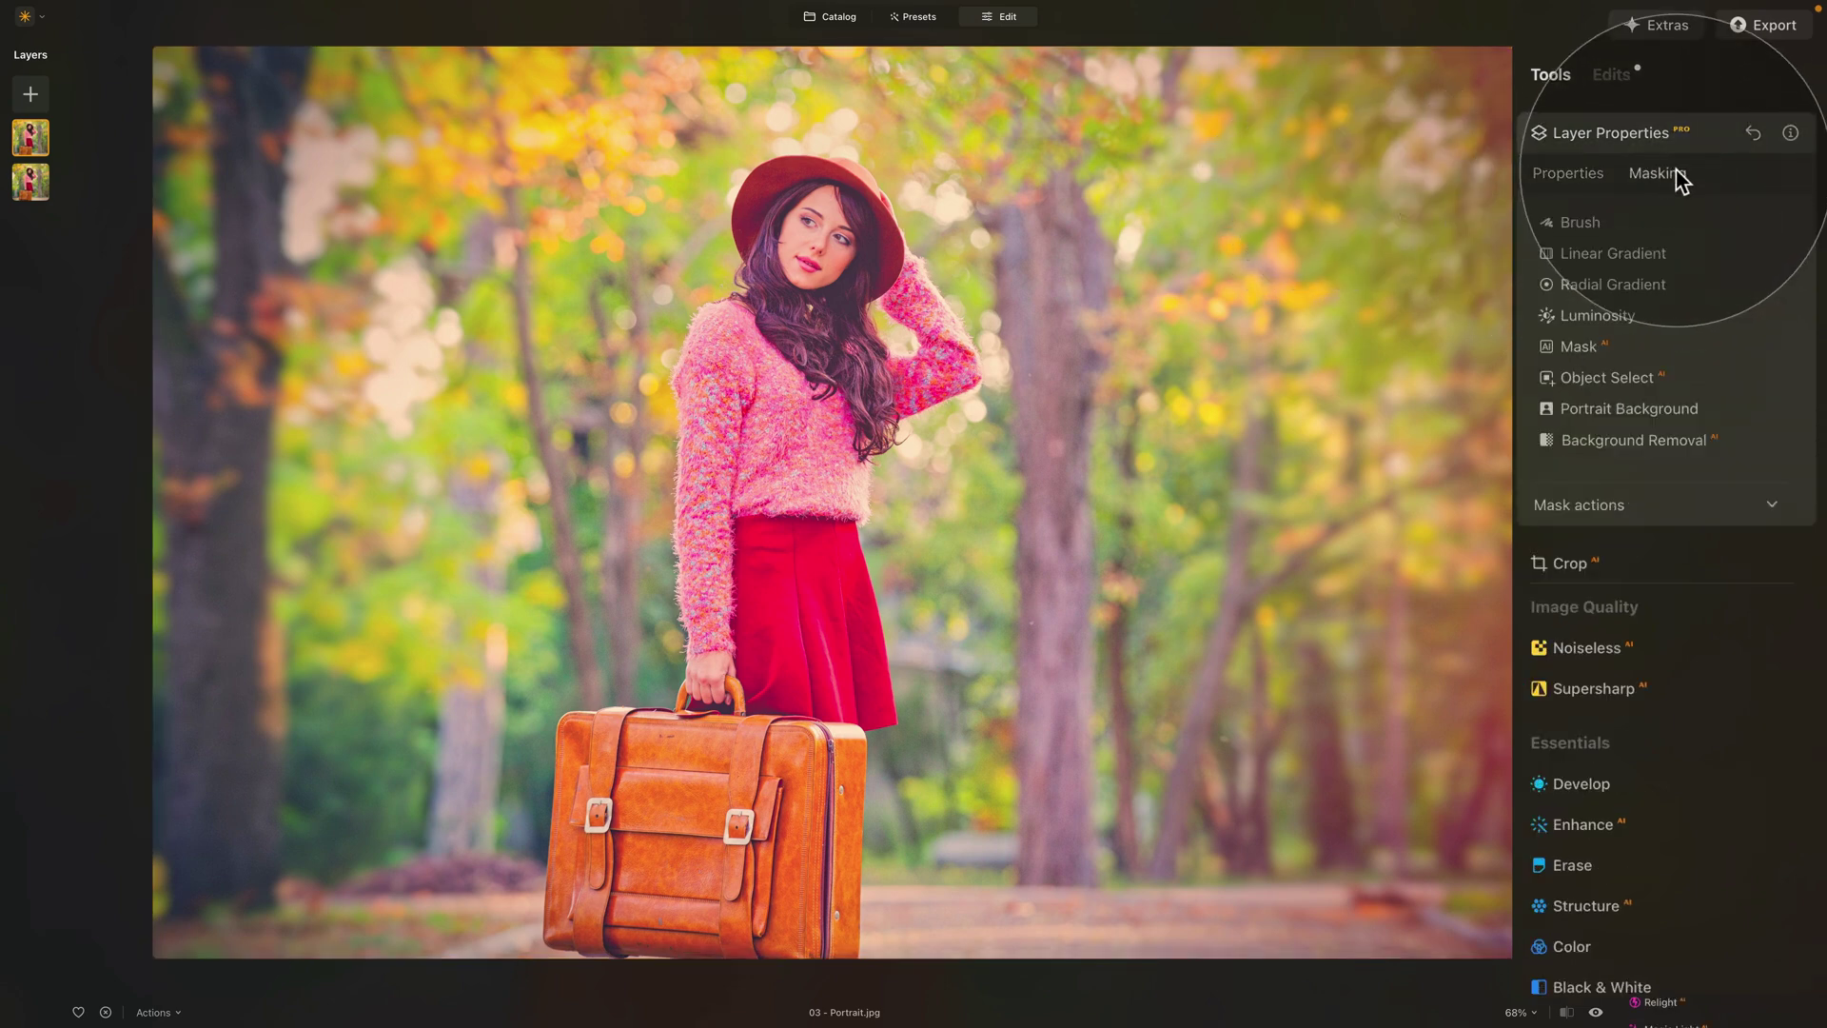
click(1667, 440)
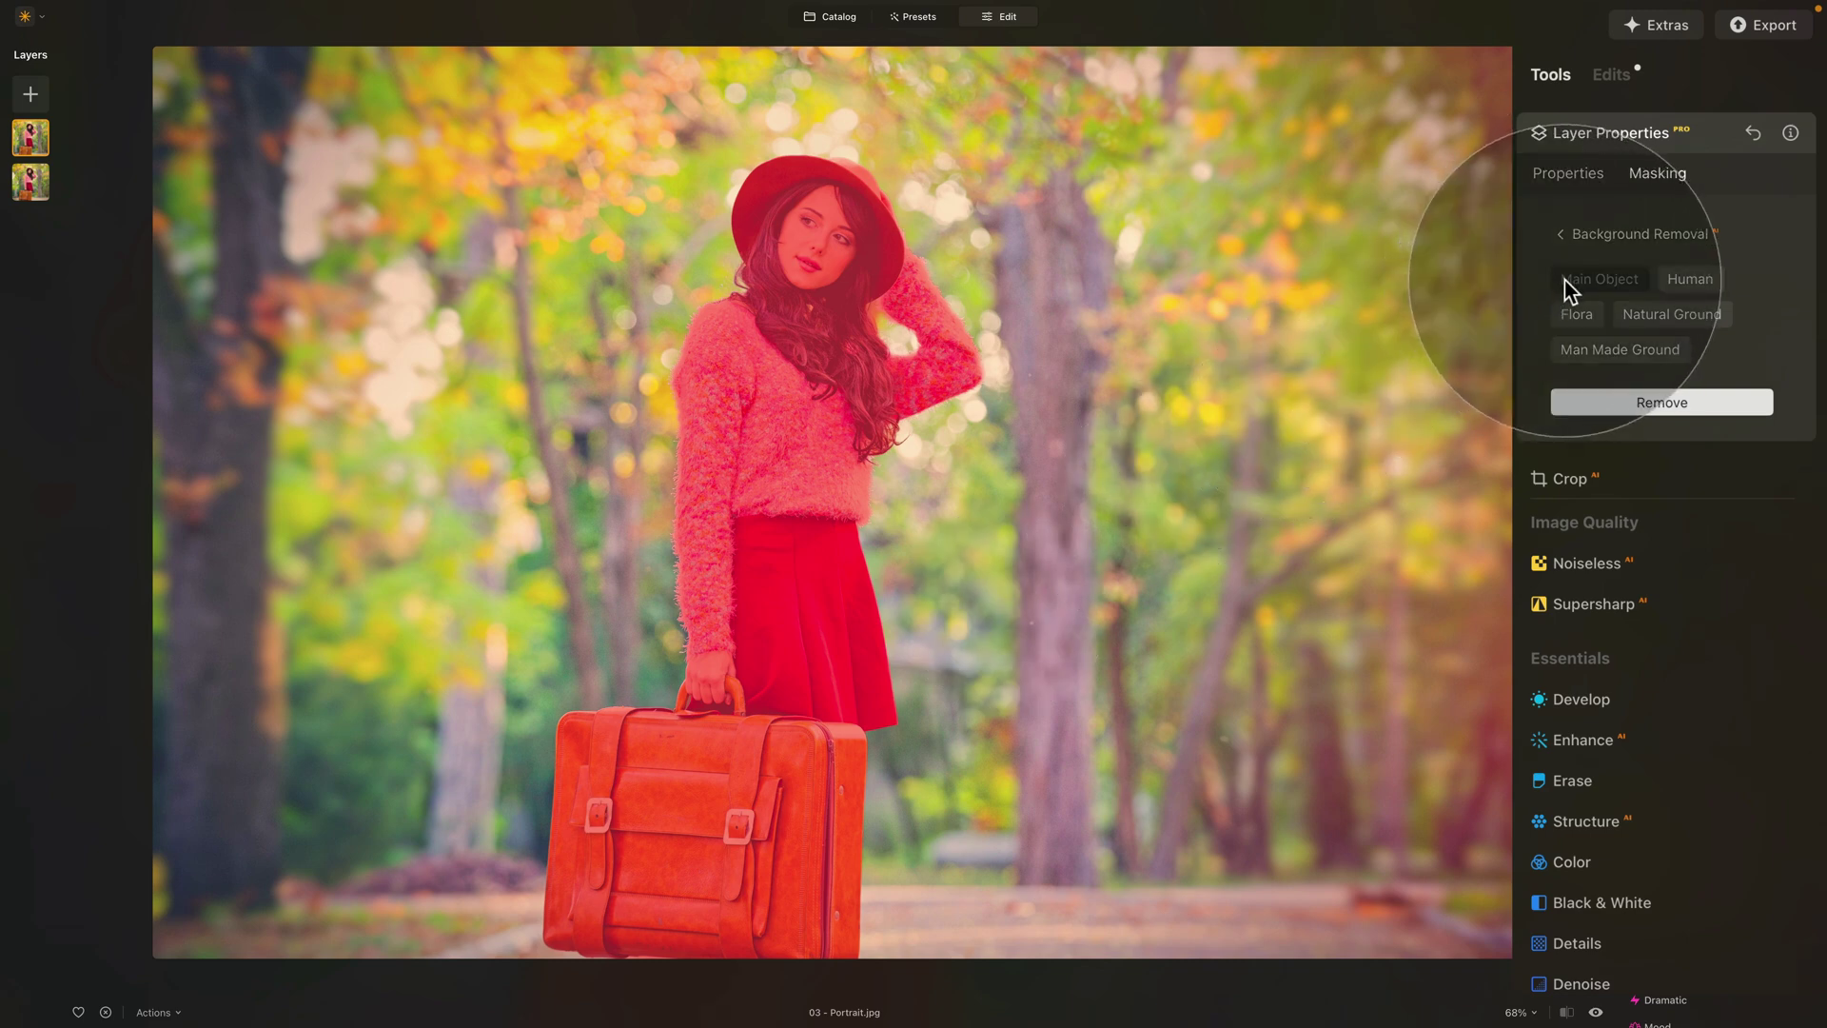
click(1662, 403)
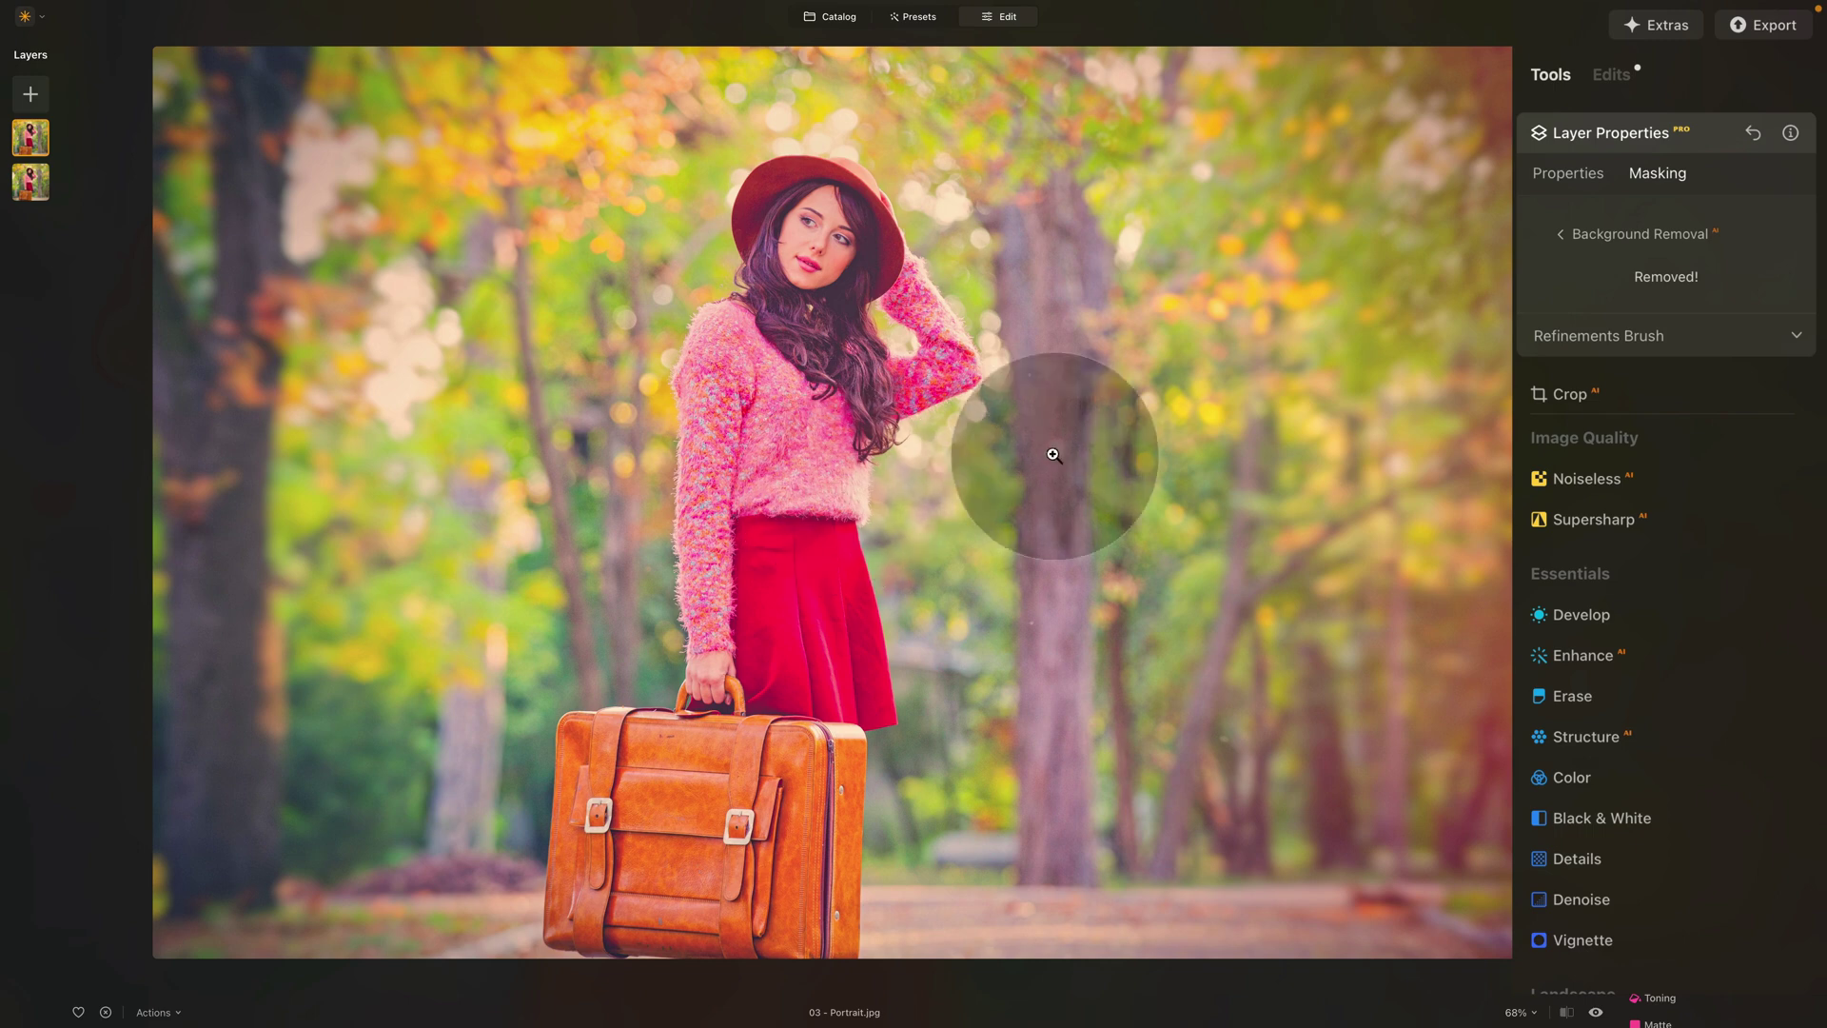
- Discard all the preset edits on the duplicated subject layer
click(1561, 173)
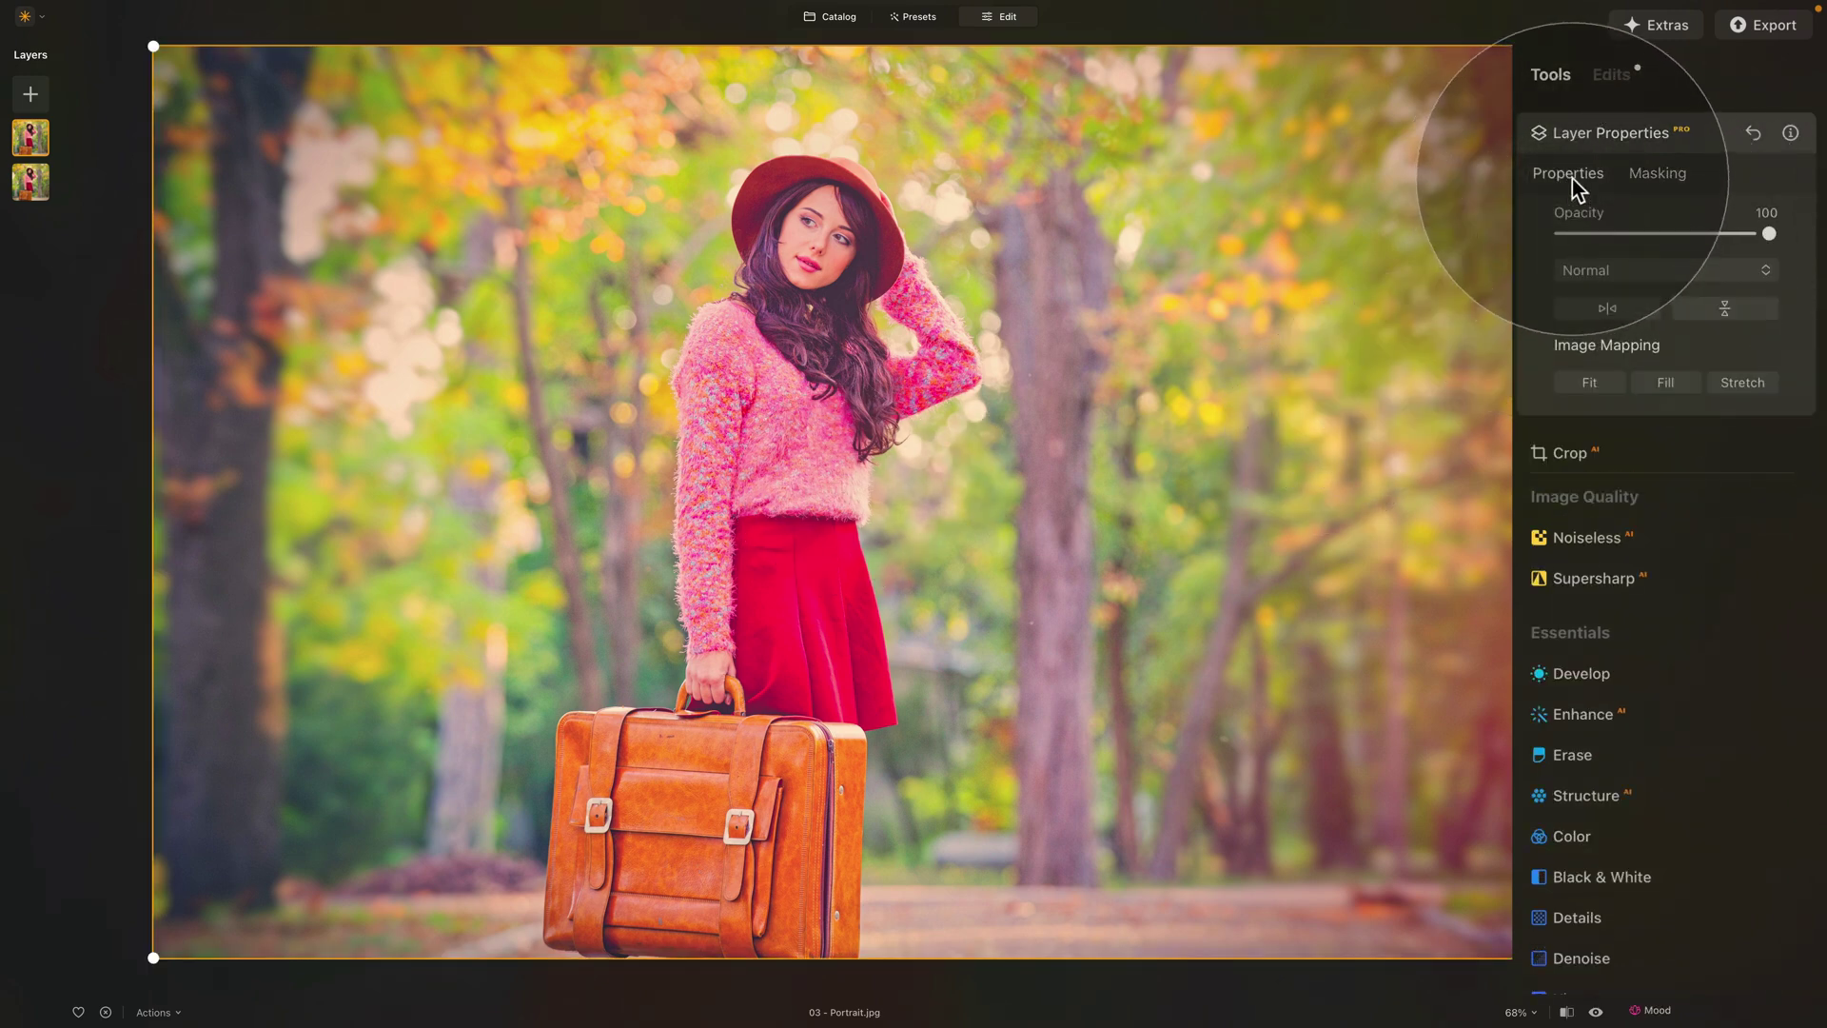
click(1627, 76)
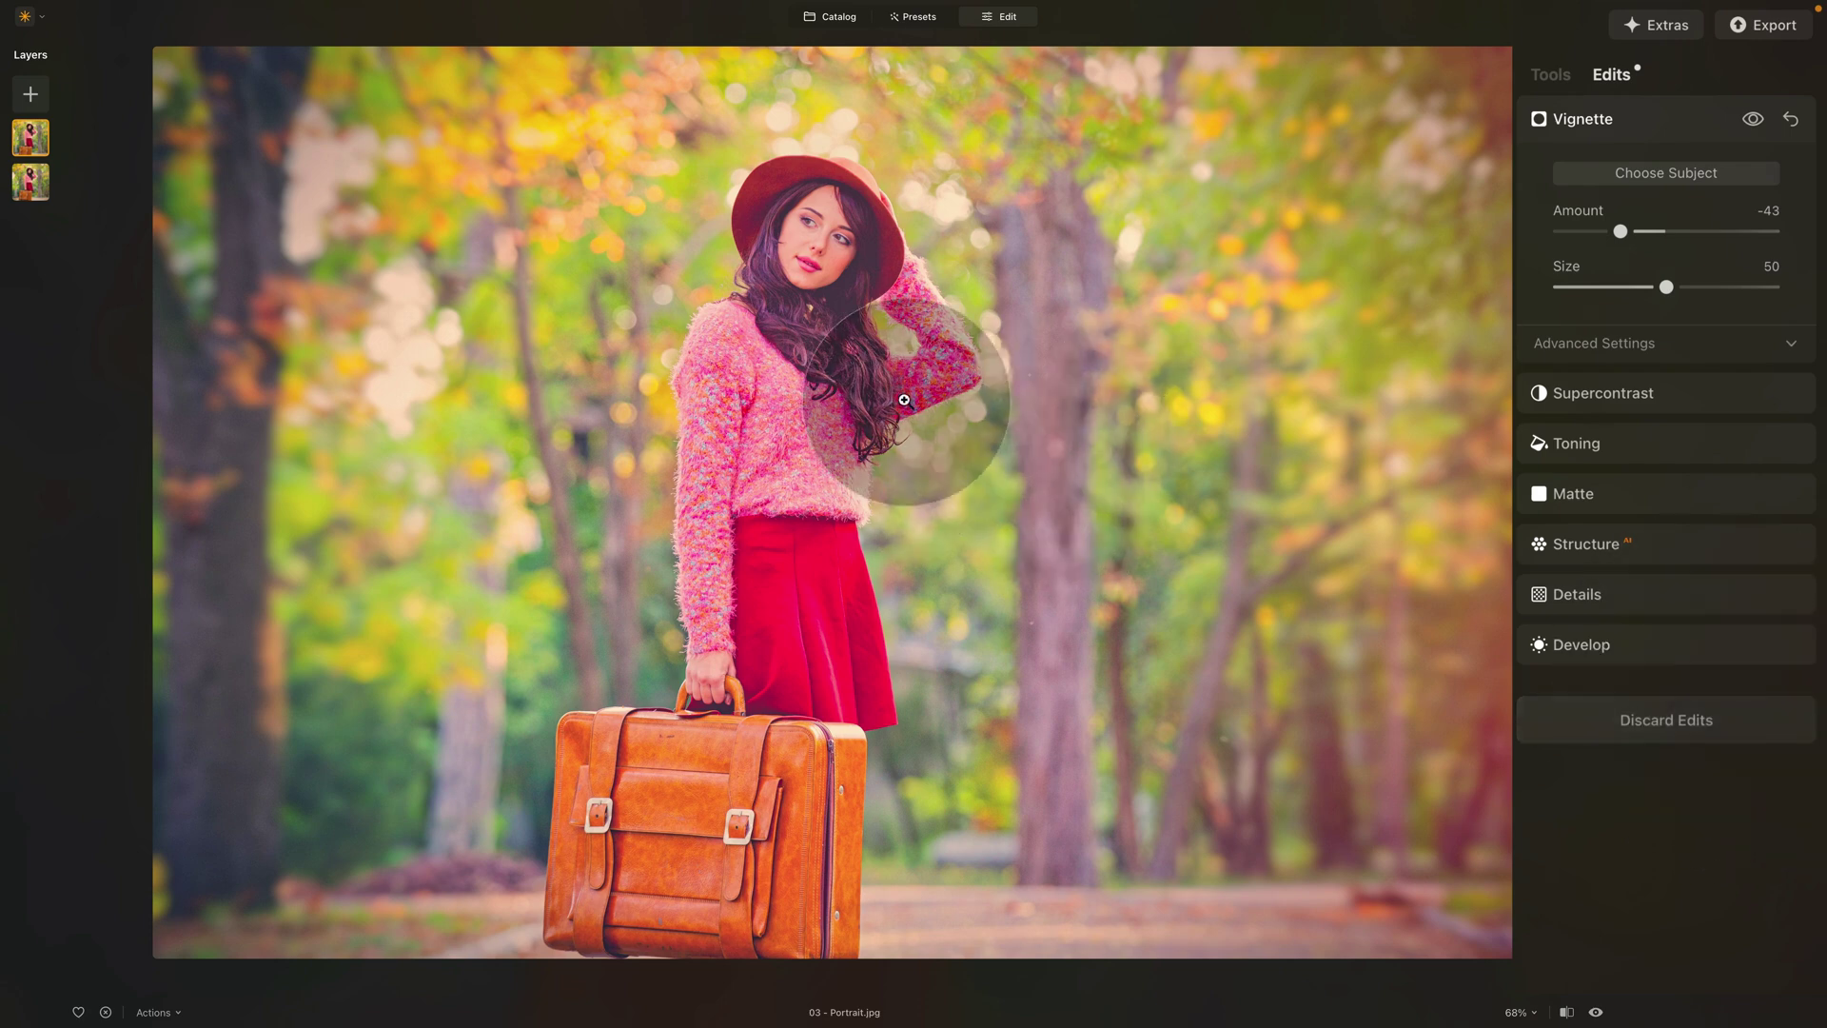
click(1680, 734)
click(1665, 490)
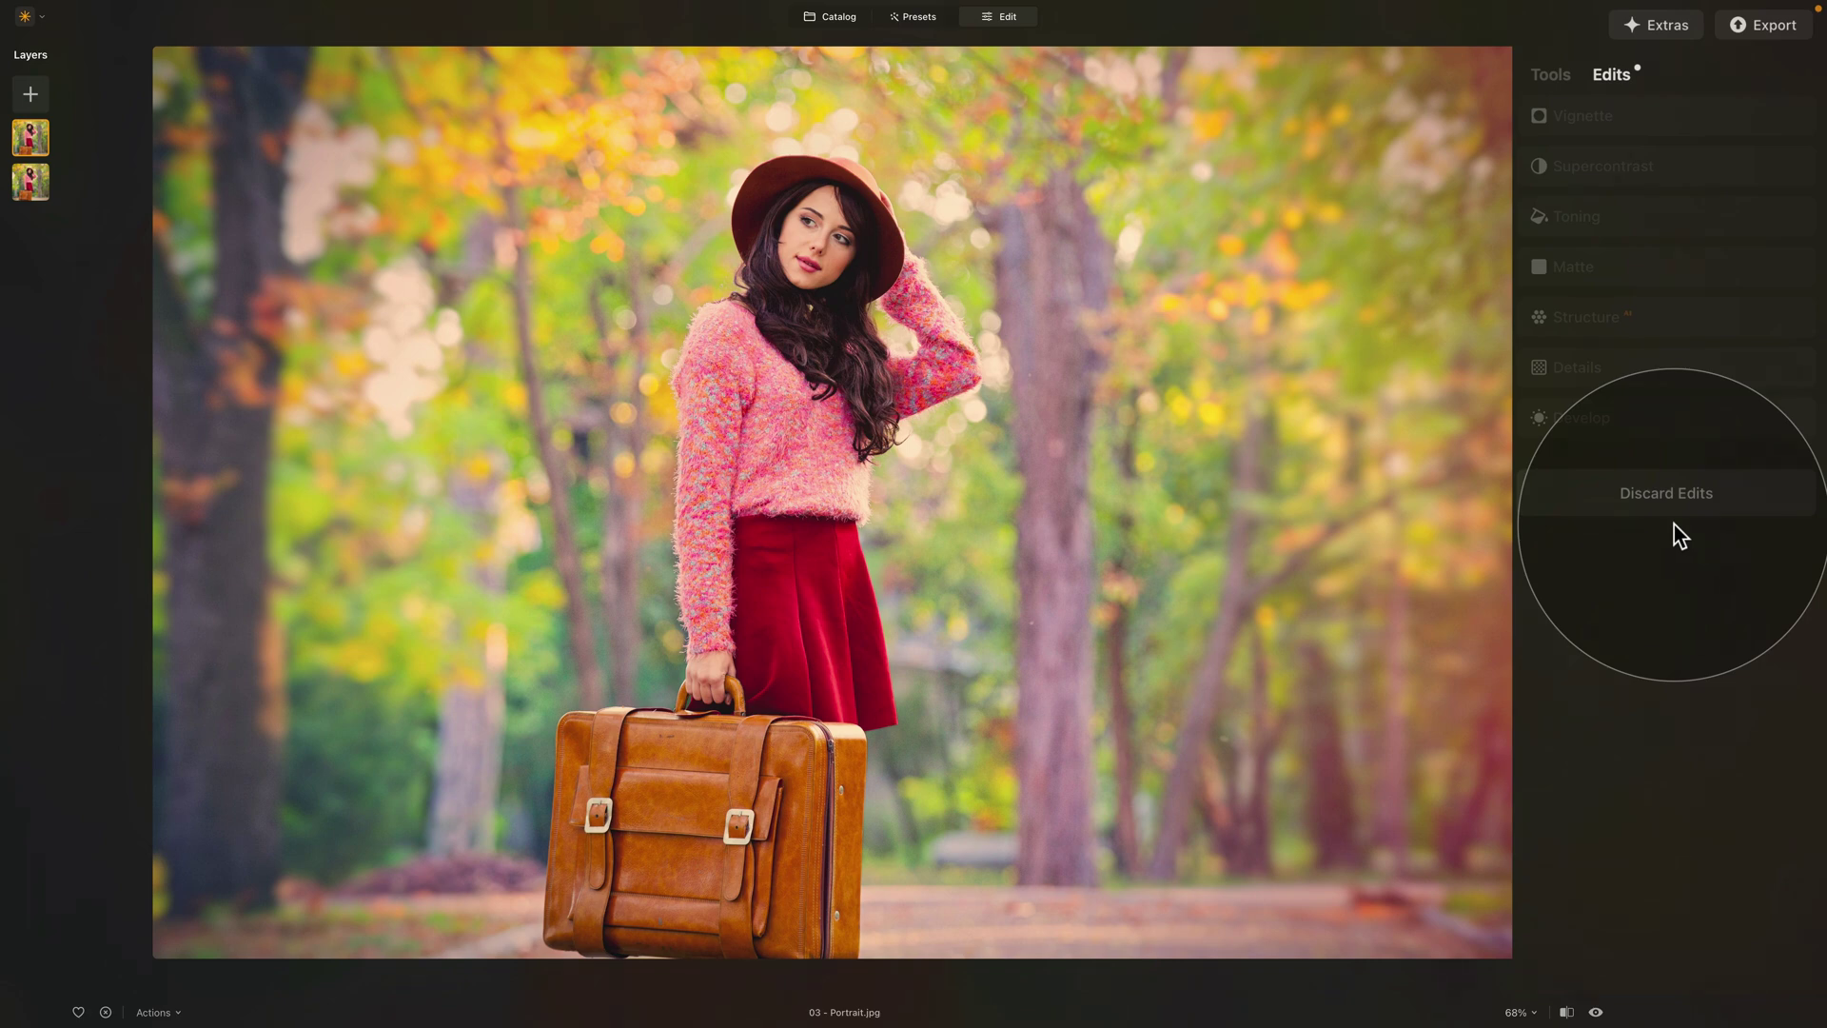
- Set the duplicated subject layer's opacity to 58 and compare the portrait with its original version
click(1552, 73)
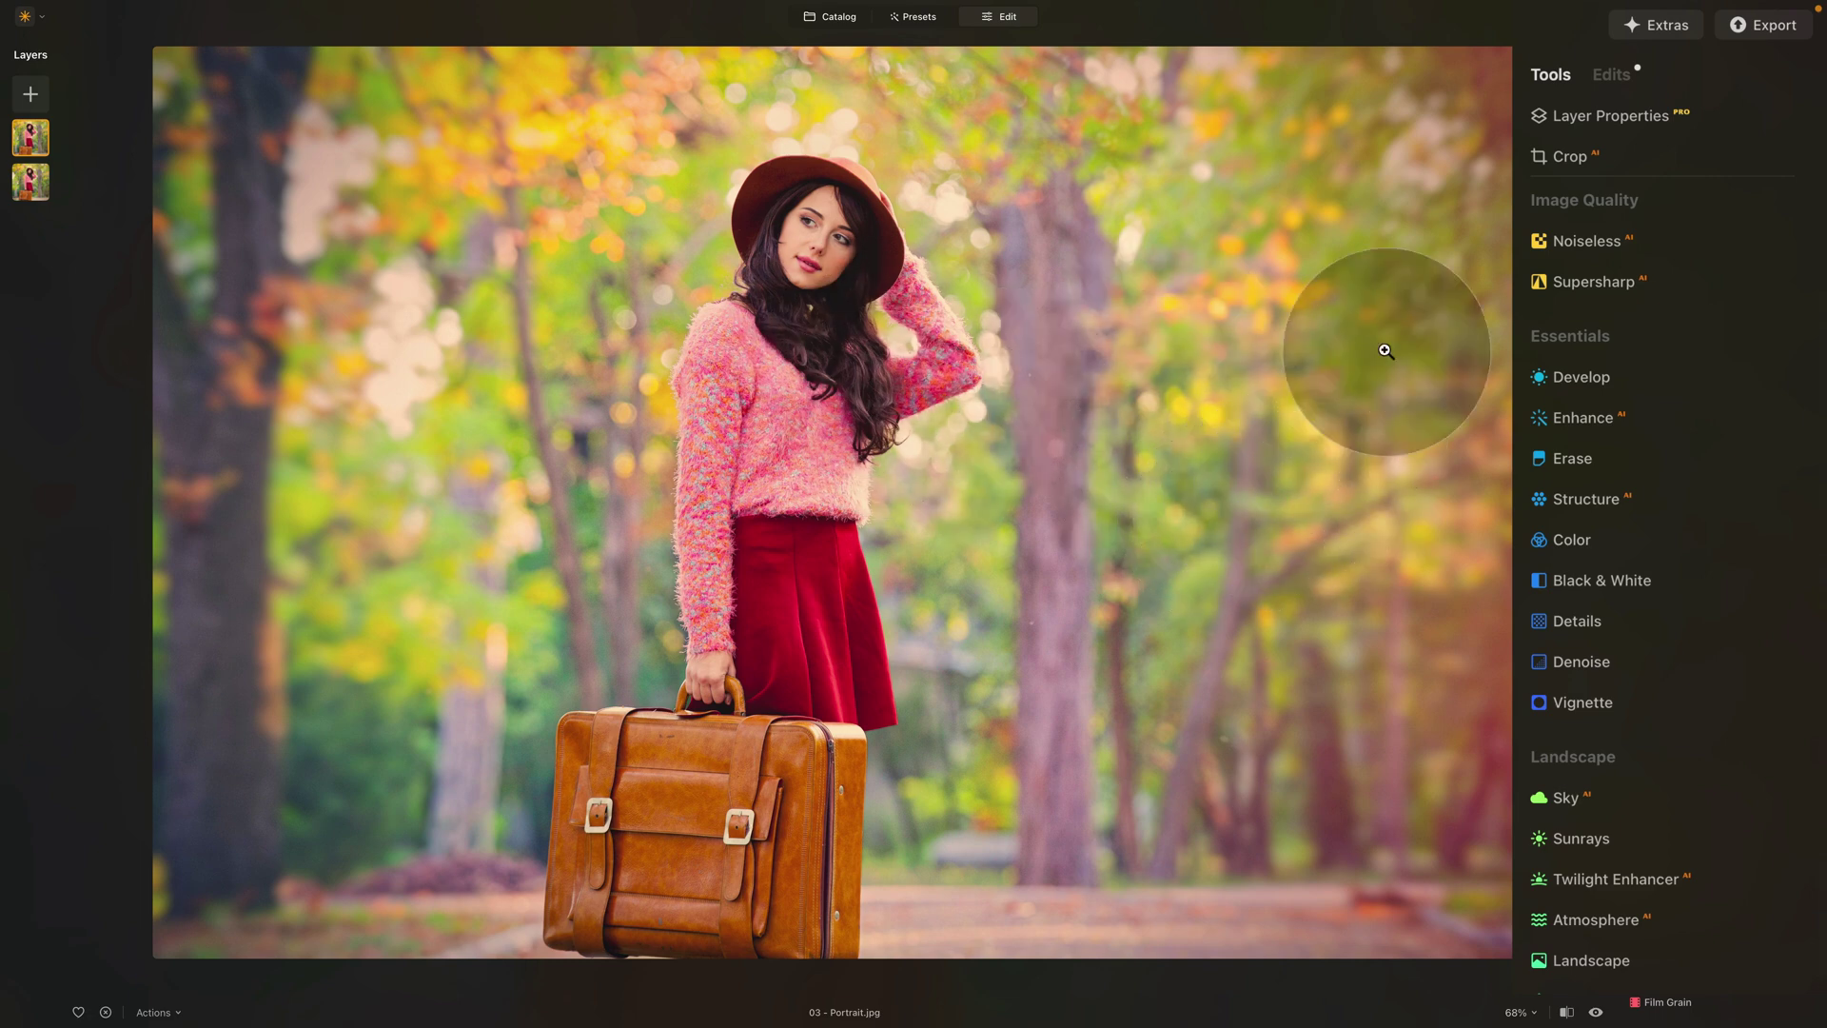
click(1606, 113)
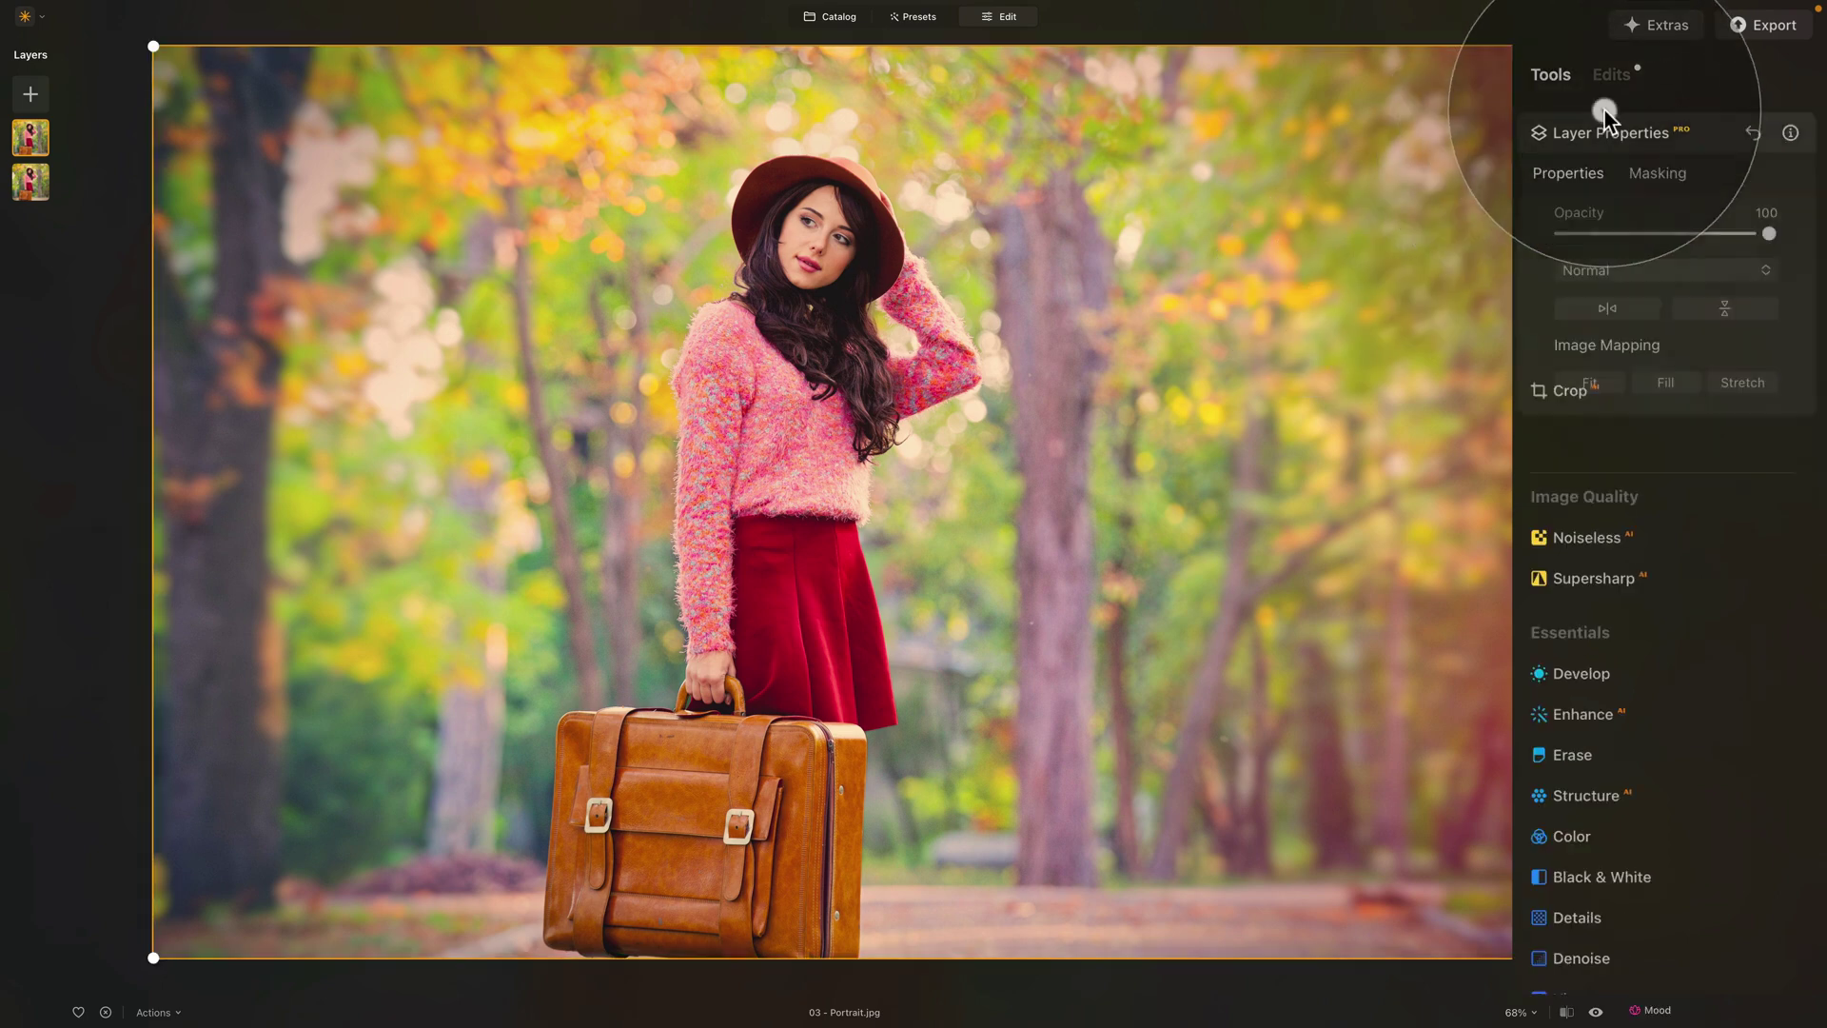
drag(1769, 234, 1691, 234)
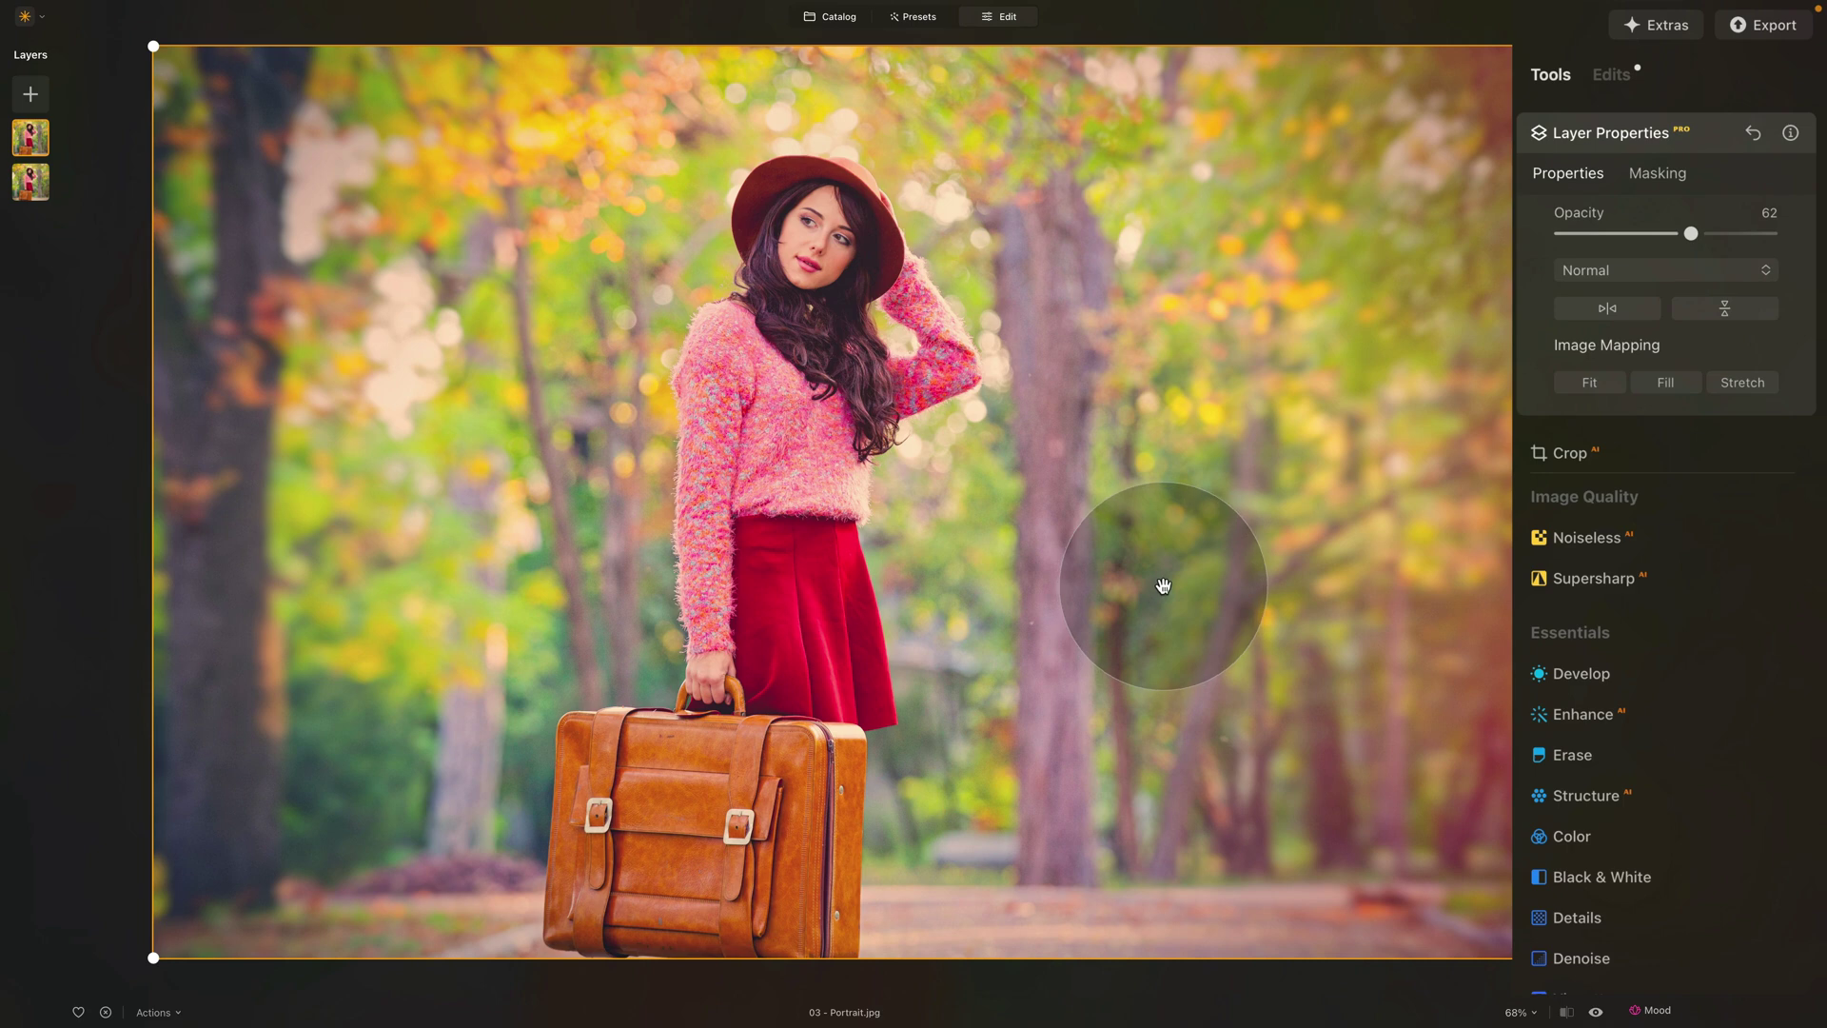
drag(1686, 234, 1688, 235)
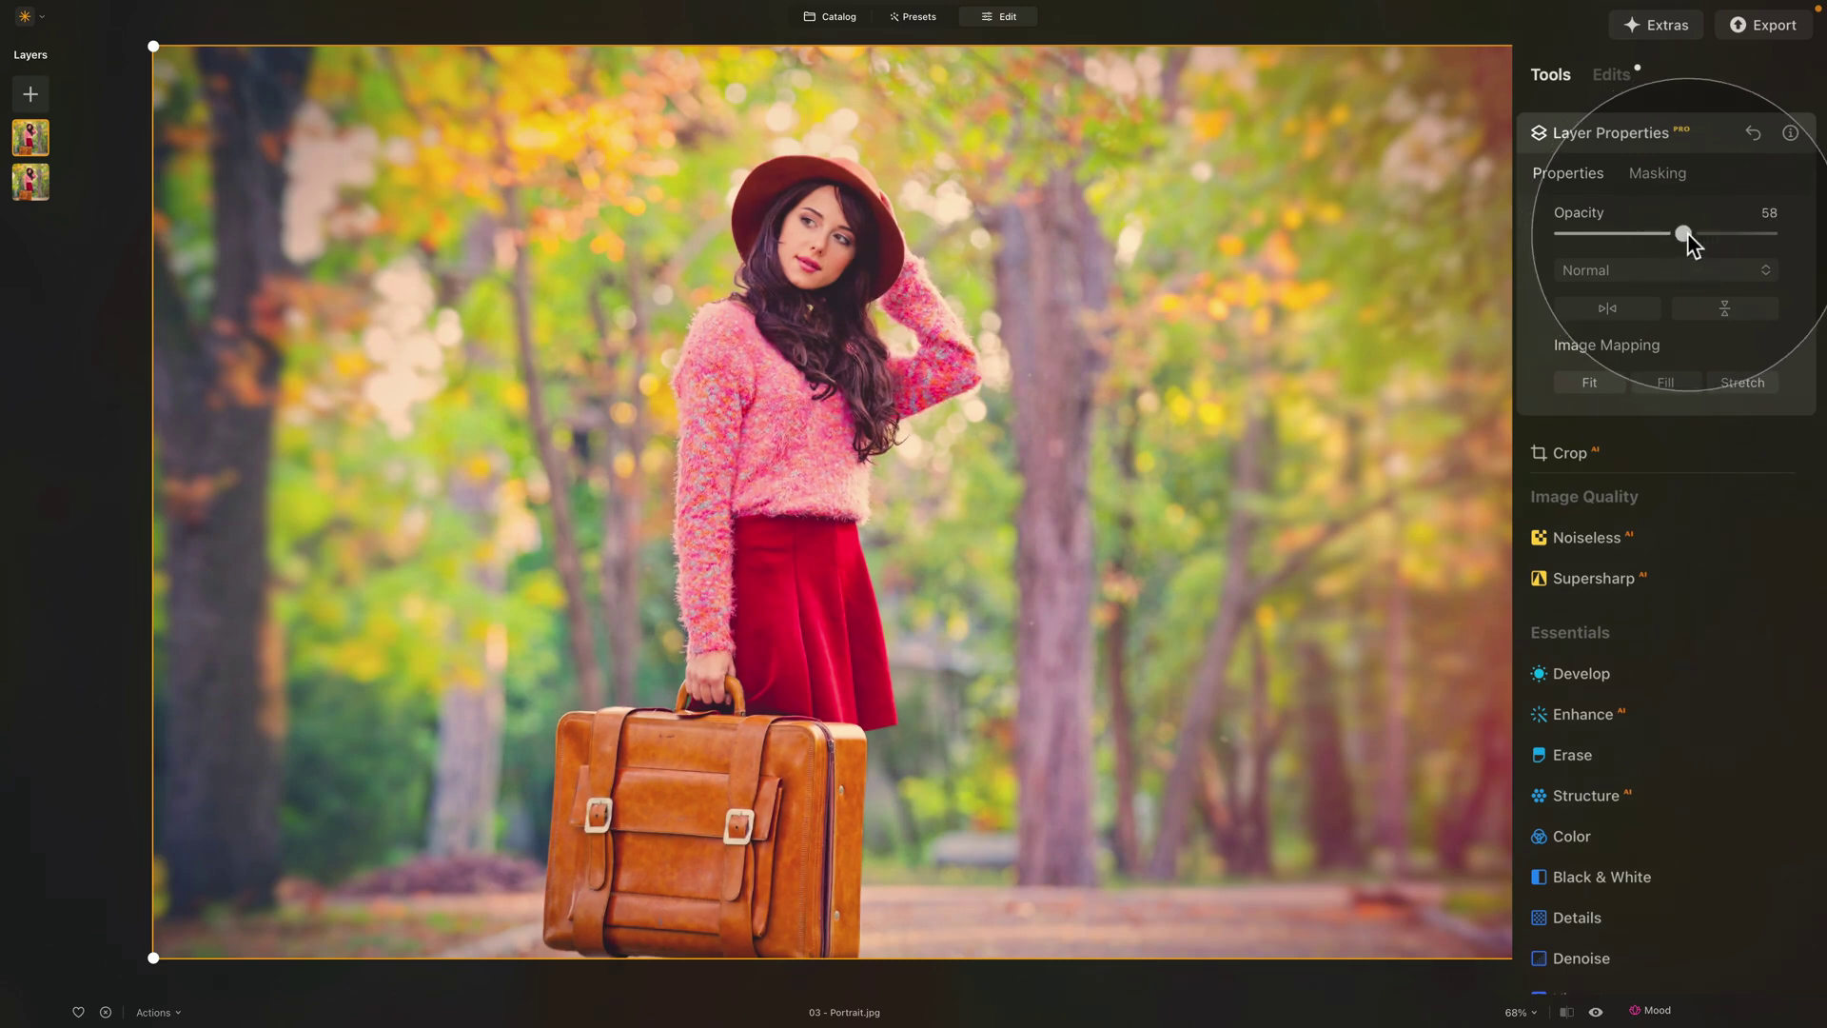
click(1618, 132)
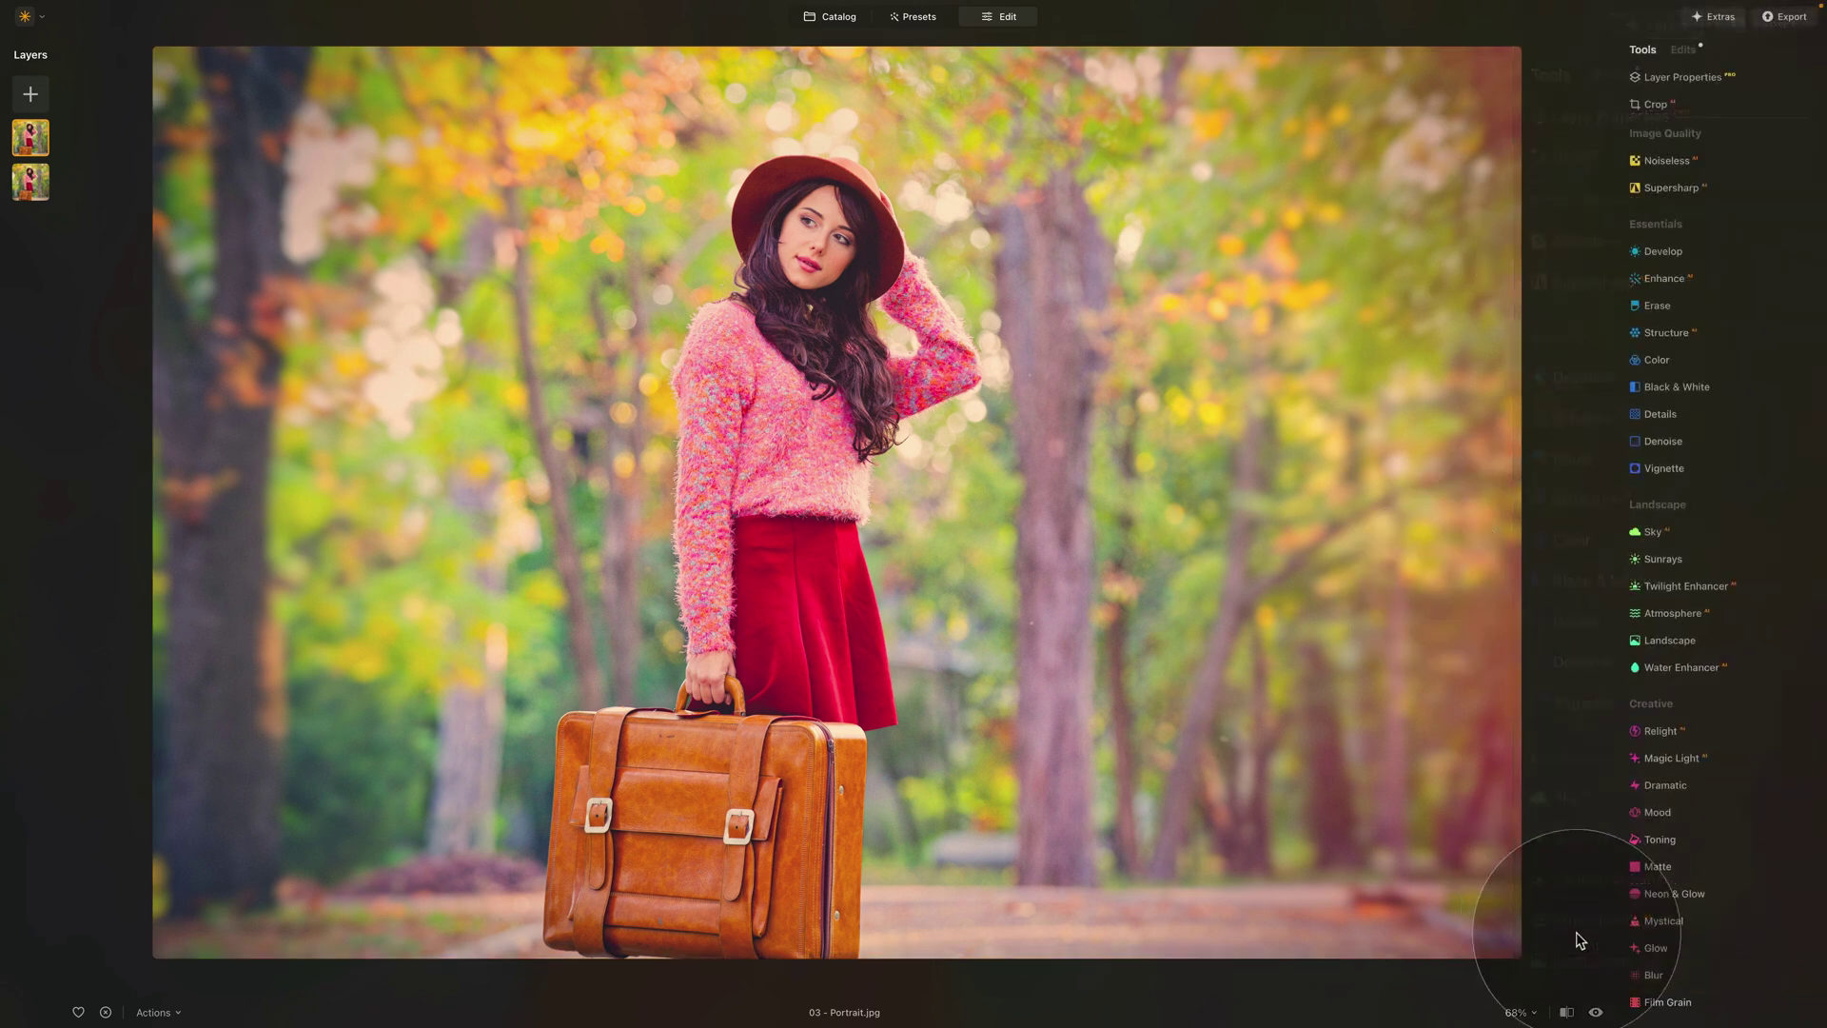
click(1597, 1014)
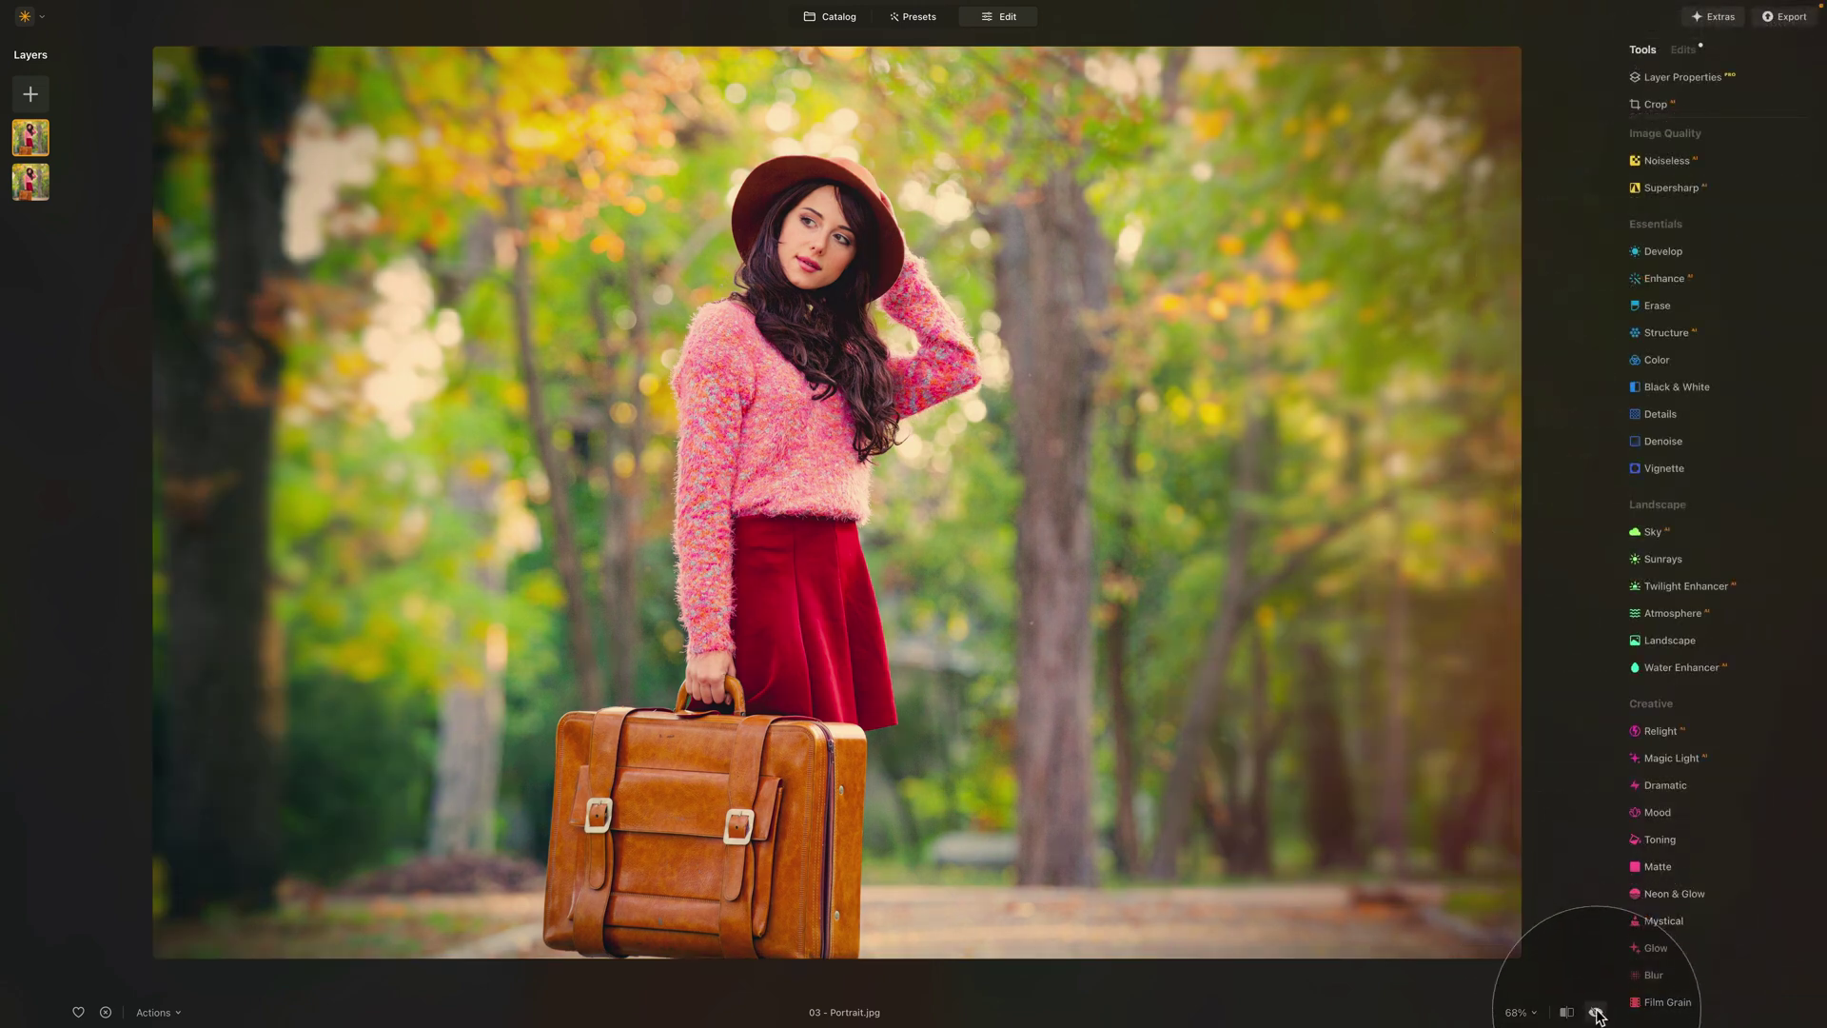
click(1597, 1014)
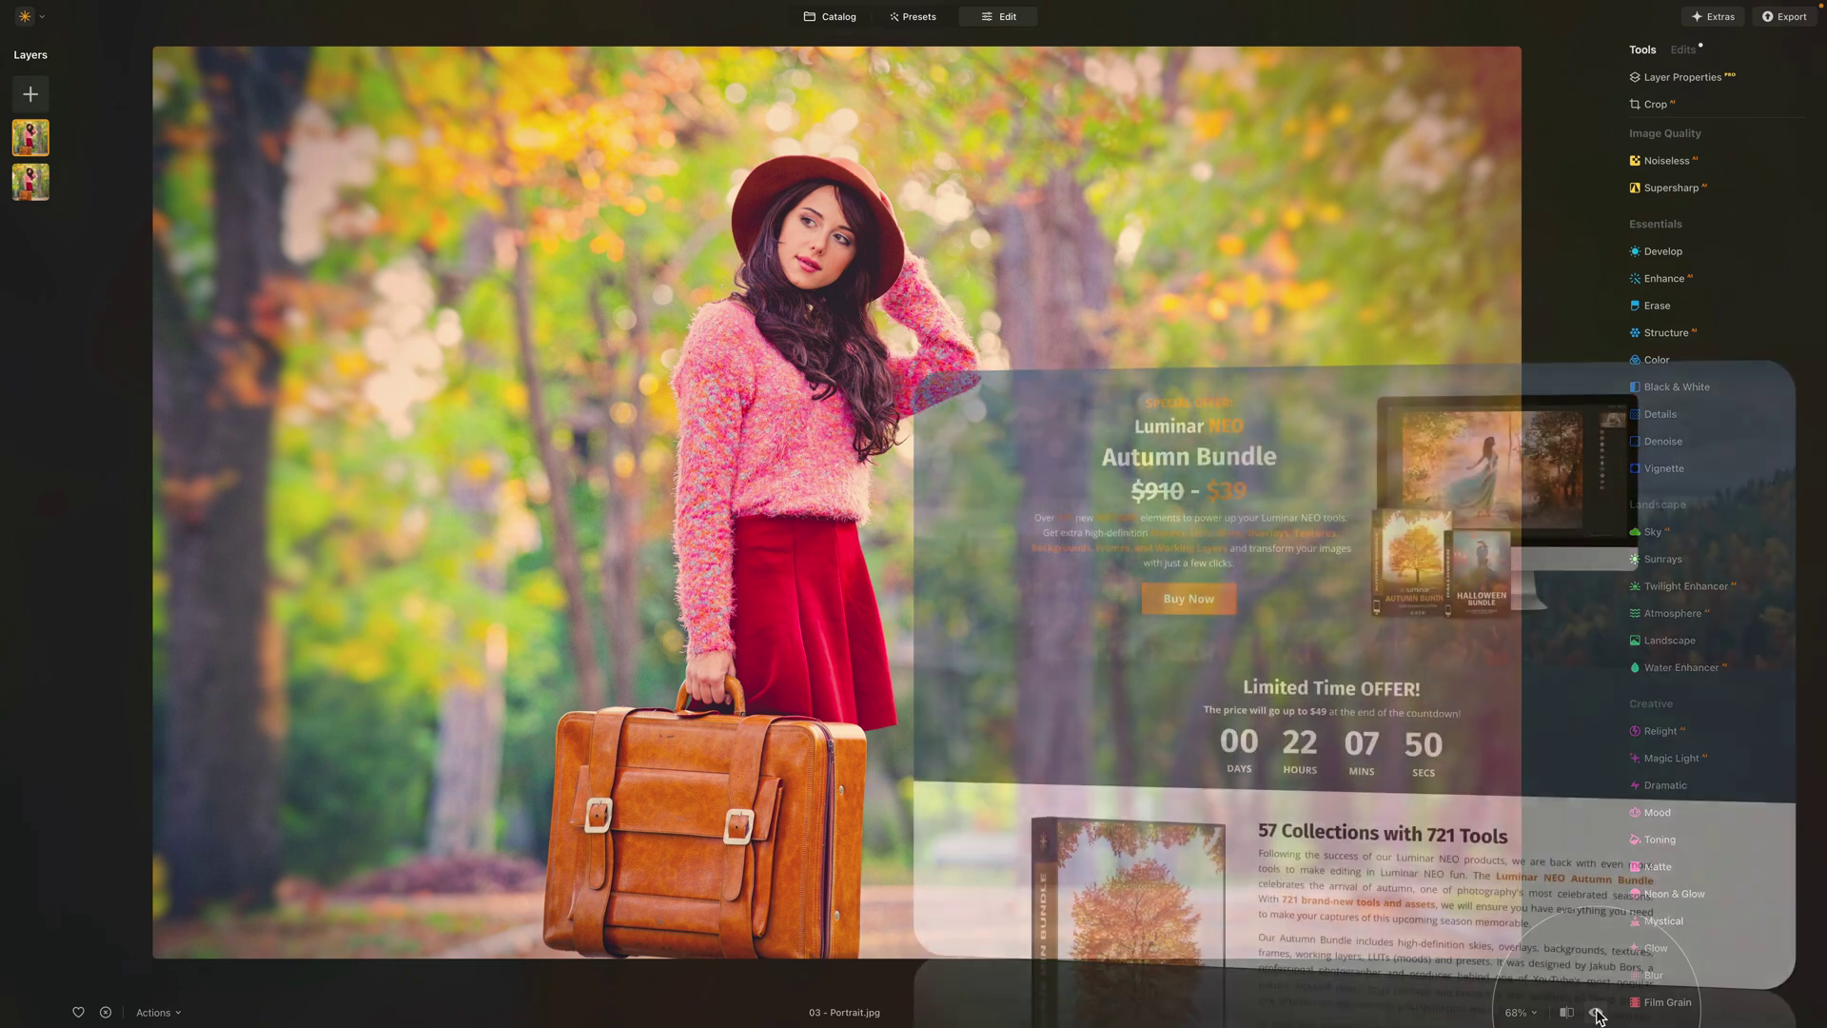